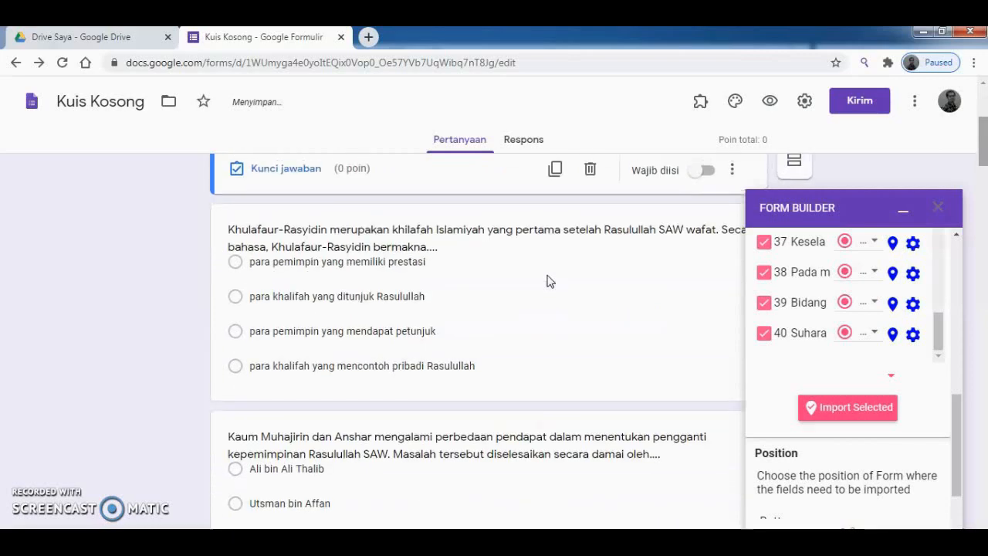
- Review the imported multiple-choice questions in the Kuis Kosong form, from the Khulafaur-Rasyidin question through the Dinasti Umayah questions
{"action": "scroll", "coordinate": [529, 337], "scroll_direction": "down", "scroll_amount": 2}
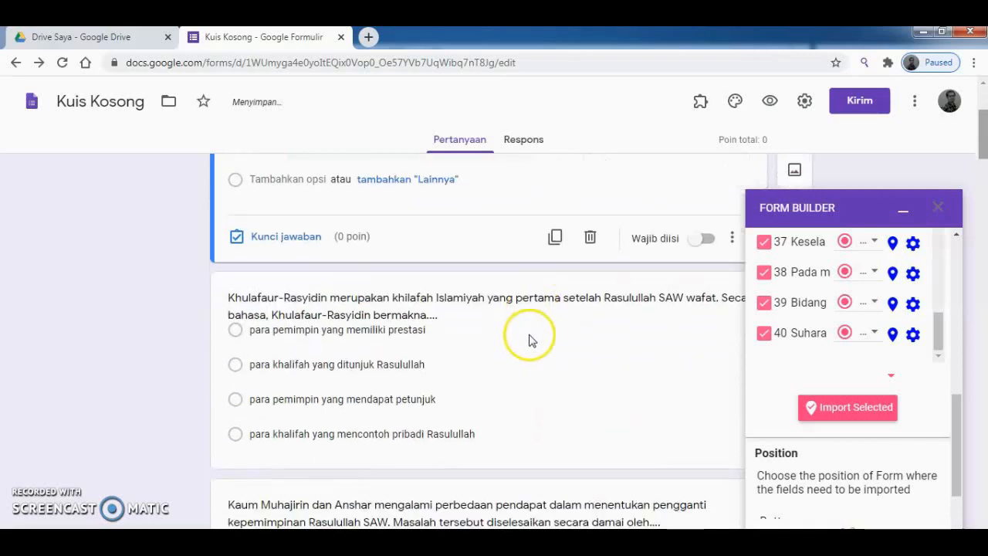
{"action": "scroll", "coordinate": [529, 349], "scroll_direction": "down", "scroll_amount": 7}
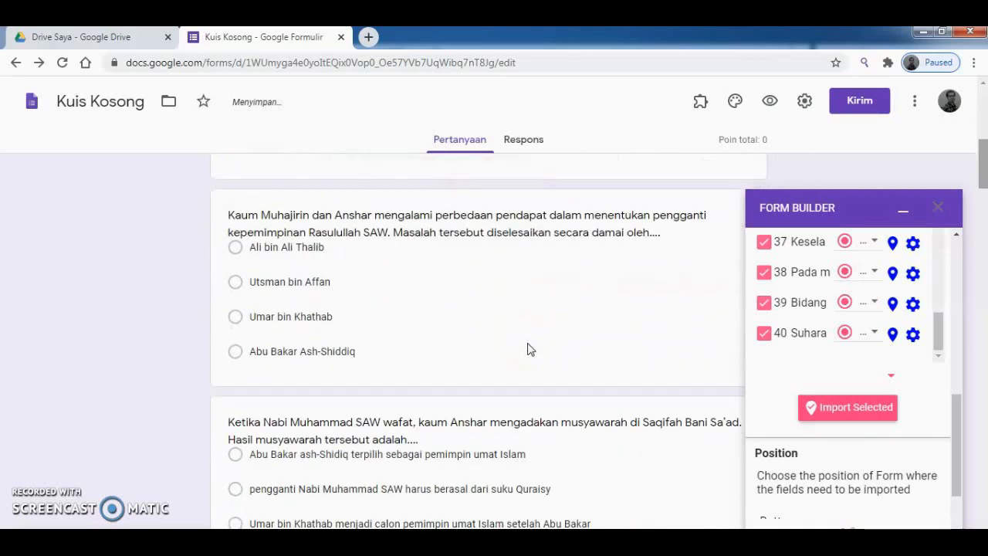
{"action": "scroll", "coordinate": [530, 348], "scroll_direction": "down", "scroll_amount": 7}
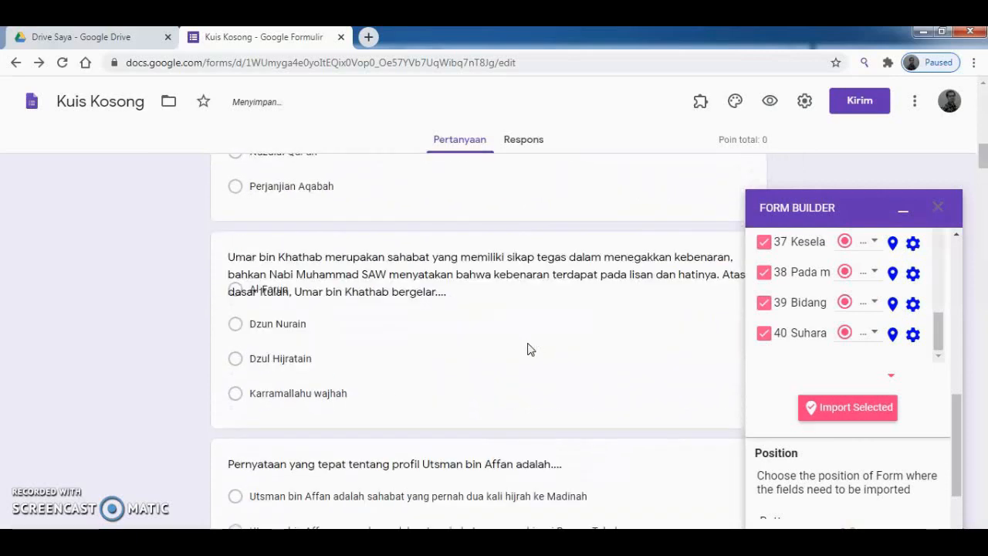
{"action": "scroll", "coordinate": [530, 348], "scroll_direction": "down", "scroll_amount": 6}
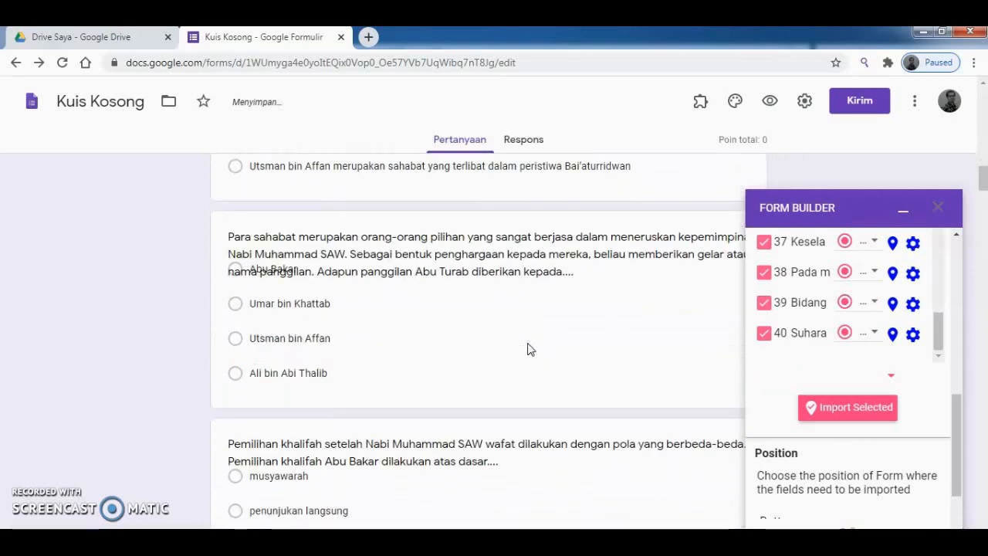
{"action": "scroll", "coordinate": [529, 348], "scroll_direction": "down", "scroll_amount": 8}
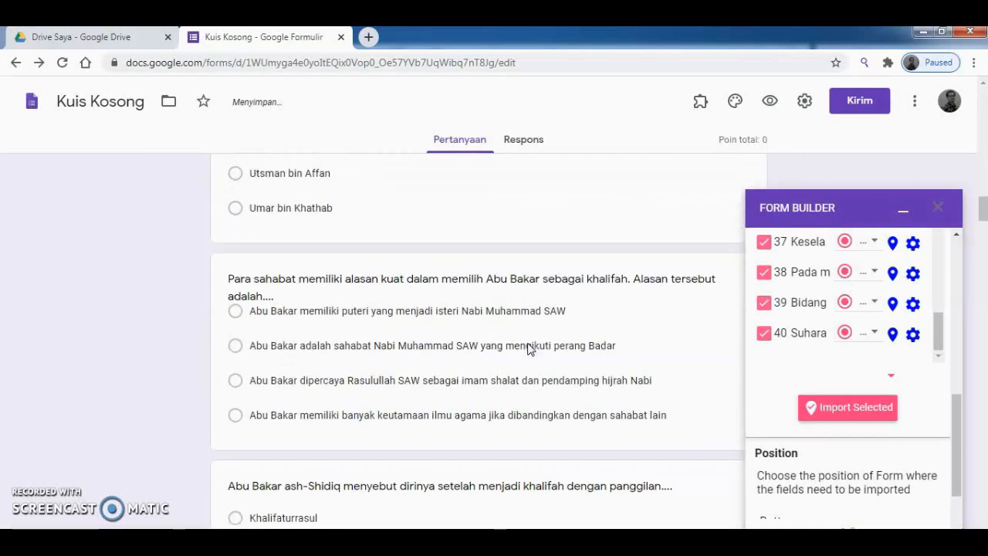
{"action": "scroll", "coordinate": [530, 349], "scroll_direction": "down", "scroll_amount": 7}
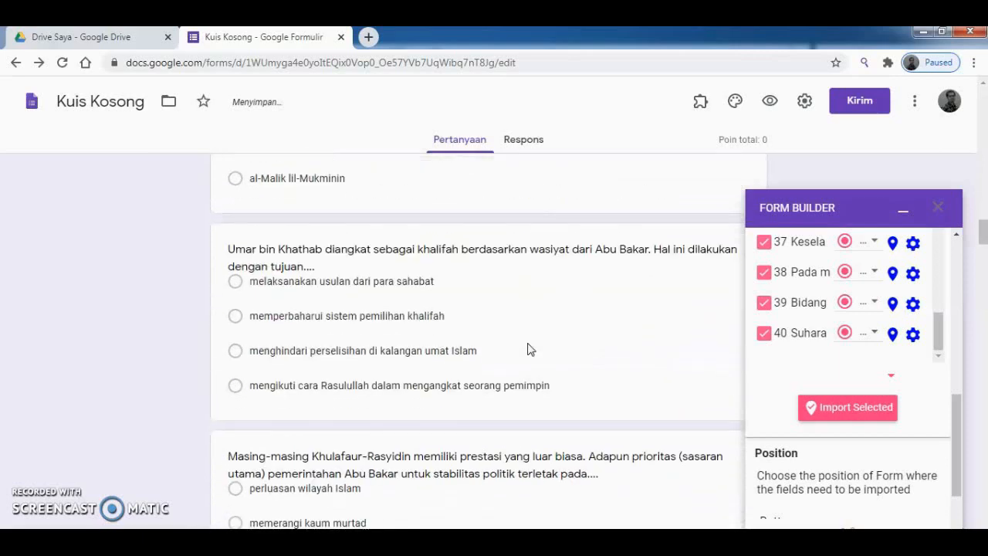
{"action": "scroll", "coordinate": [518, 370], "scroll_direction": "down", "scroll_amount": 5}
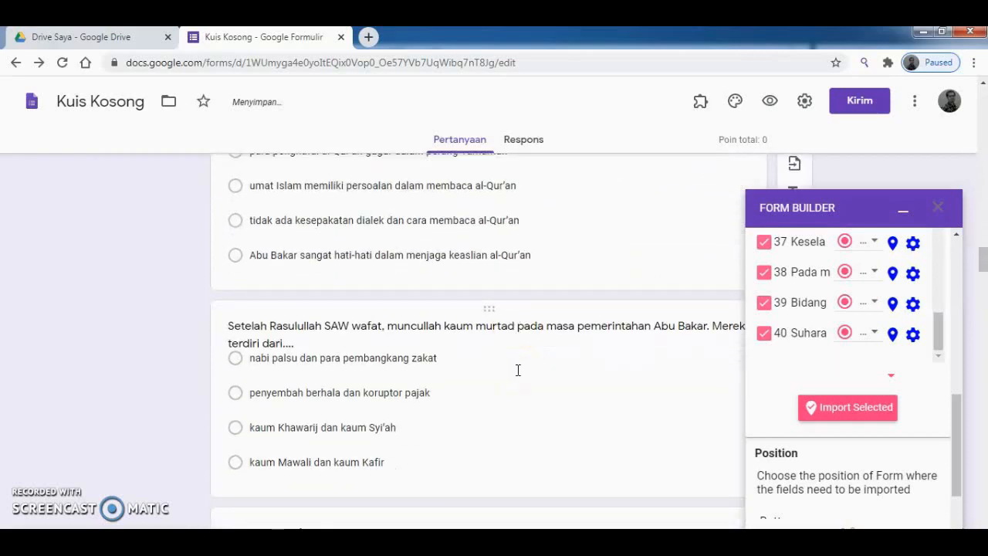
{"action": "scroll", "coordinate": [517, 370], "scroll_direction": "down", "scroll_amount": 7}
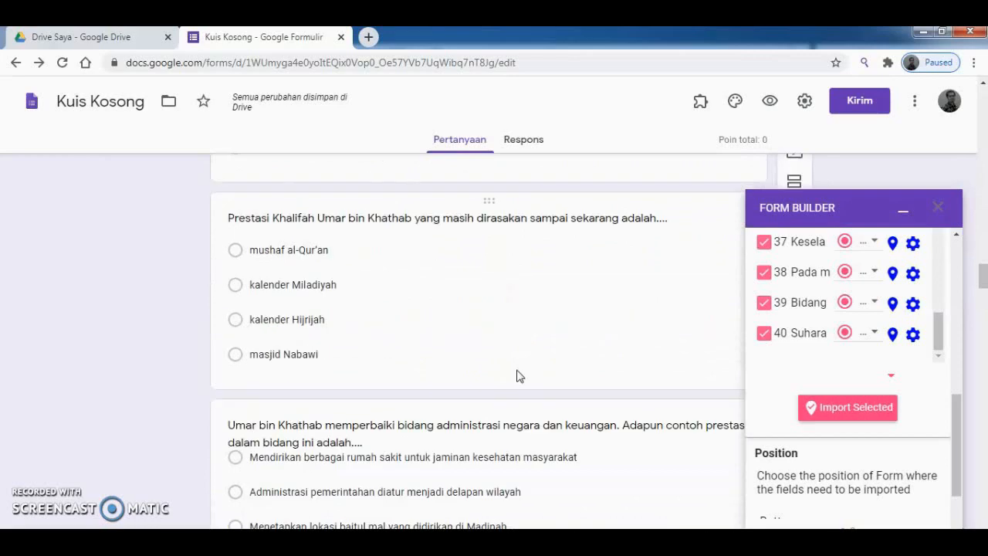
{"action": "scroll", "coordinate": [517, 375], "scroll_direction": "down", "scroll_amount": 5}
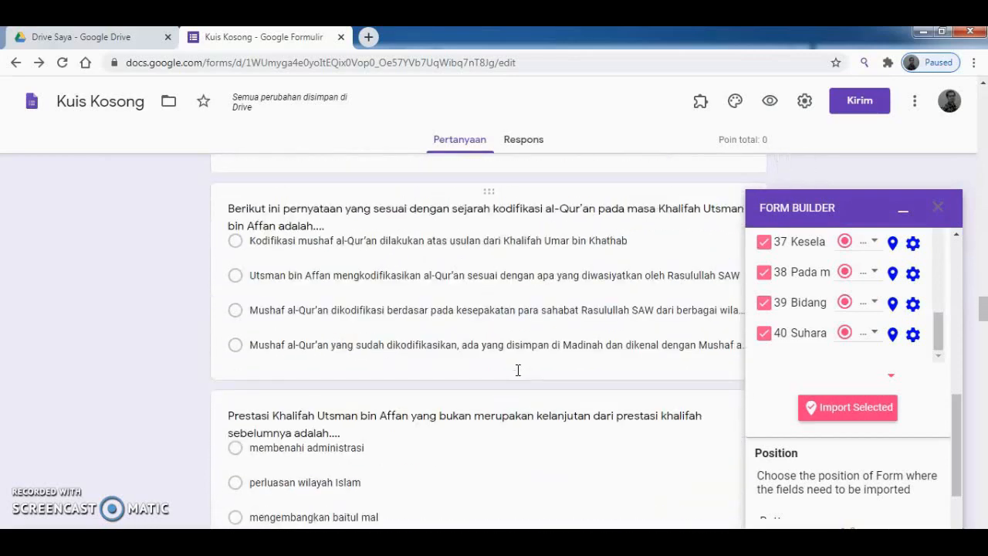
{"action": "scroll", "coordinate": [518, 375], "scroll_direction": "down", "scroll_amount": 5}
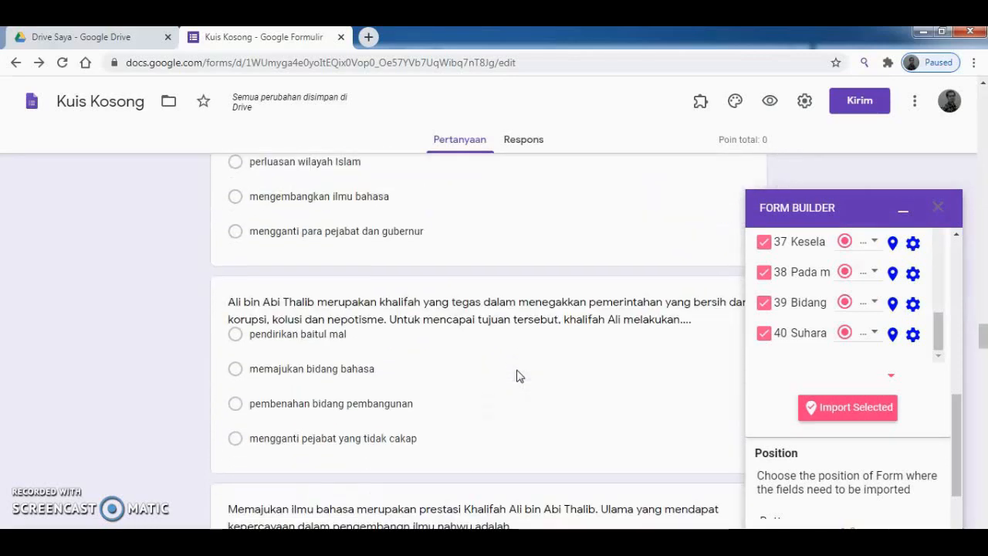
{"action": "scroll", "coordinate": [518, 369], "scroll_direction": "down", "scroll_amount": 3}
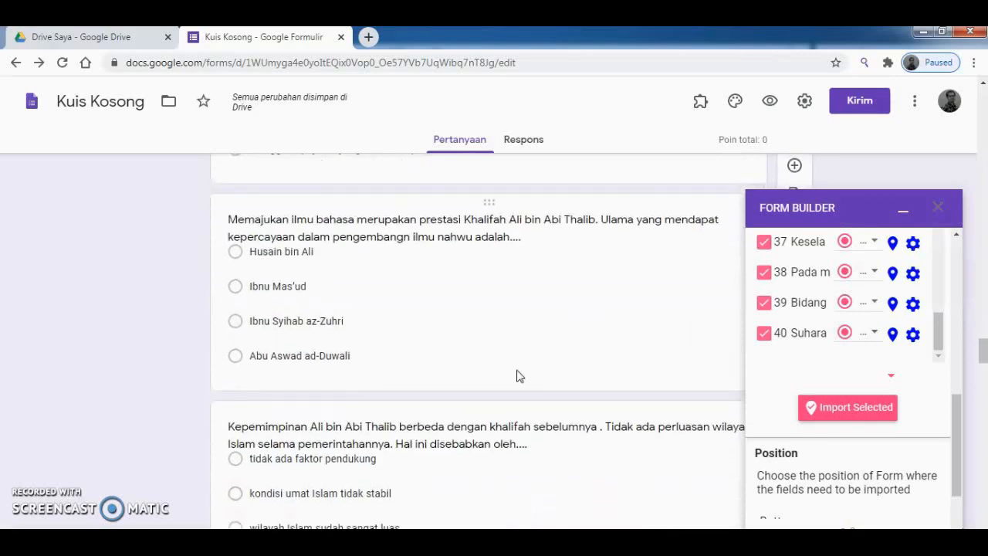
{"action": "scroll", "coordinate": [519, 374], "scroll_direction": "down", "scroll_amount": 5}
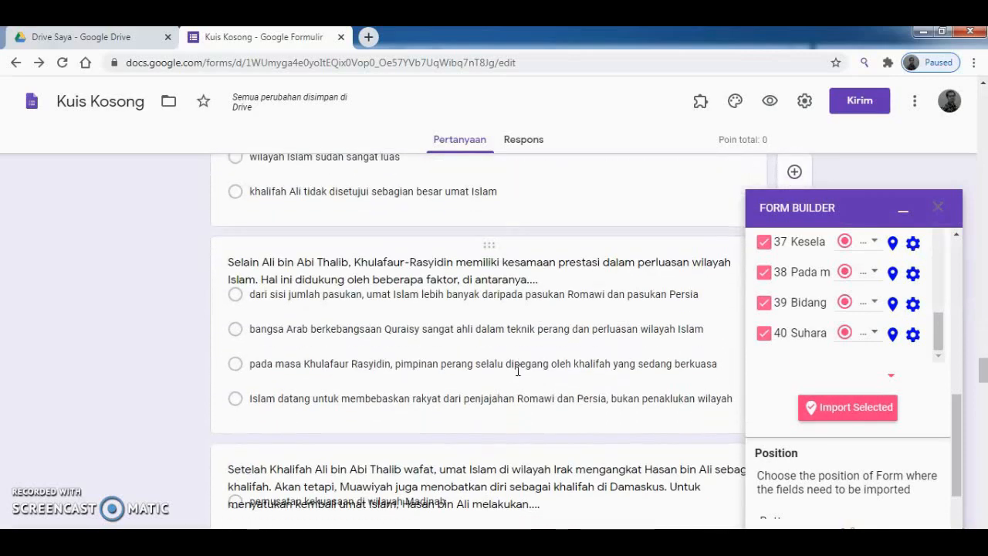
{"action": "scroll", "coordinate": [518, 373], "scroll_direction": "down", "scroll_amount": 3}
{"action": "scroll", "coordinate": [529, 388], "scroll_direction": "down", "scroll_amount": 6}
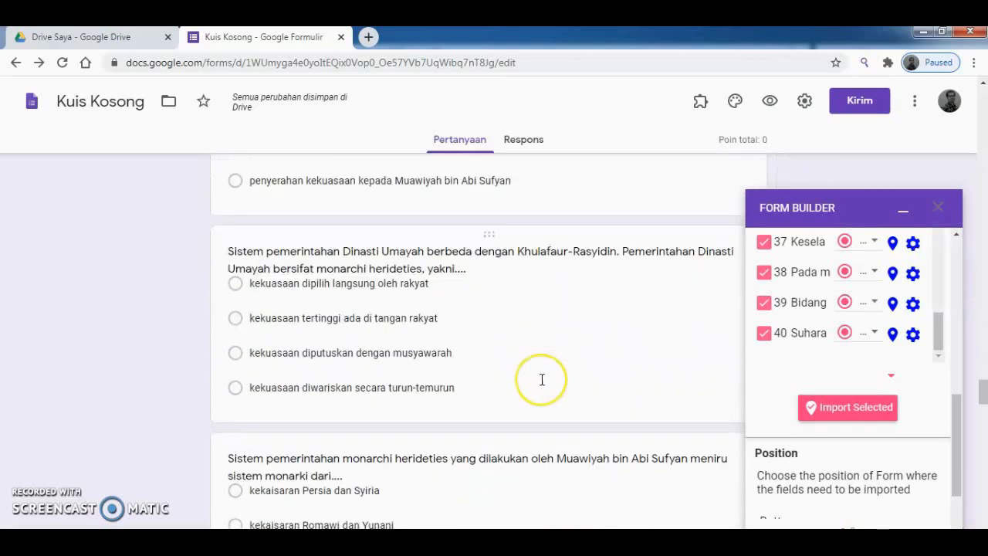
{"action": "scroll", "coordinate": [542, 378], "scroll_direction": "down", "scroll_amount": 8}
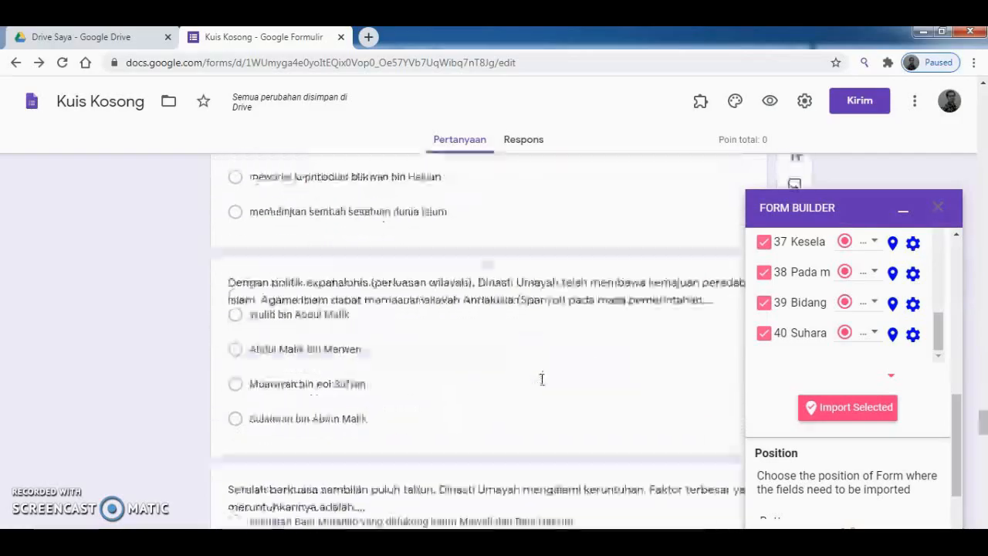
{"action": "scroll", "coordinate": [542, 379], "scroll_direction": "down", "scroll_amount": 3}
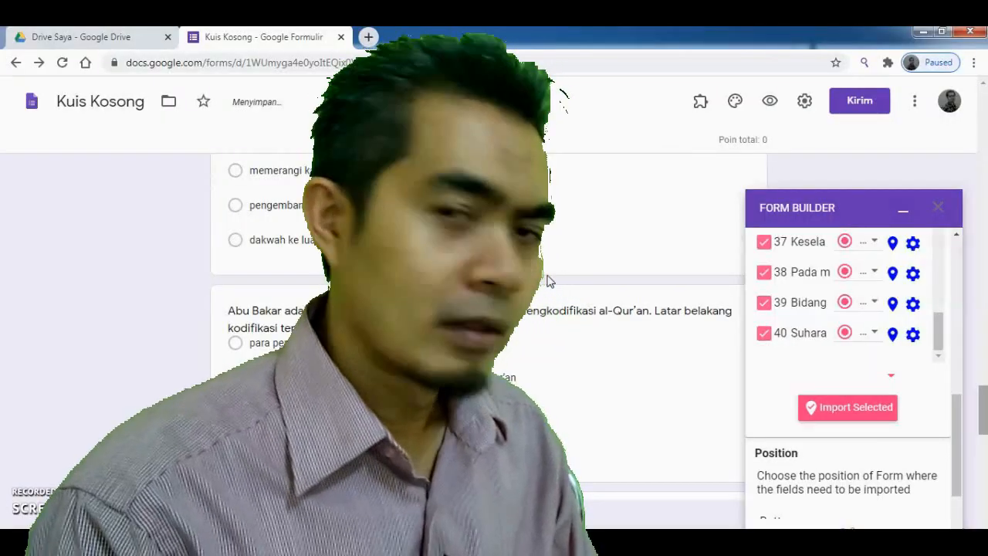
- Return to the beginning of the Kuis Kosong form and look through the imported questions and their answer options again
{"action": "scroll", "coordinate": [547, 281], "scroll_direction": "up", "scroll_amount": 2}
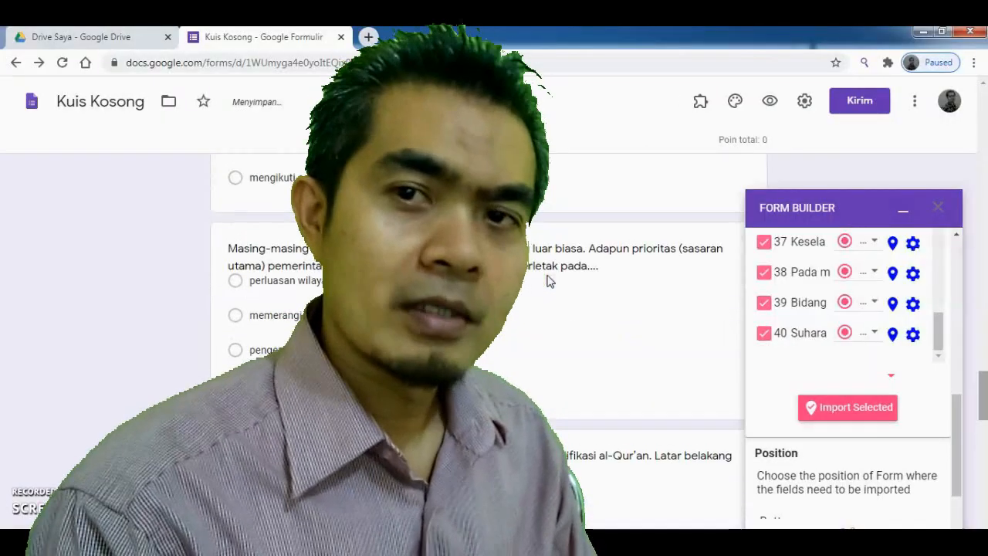
{"action": "scroll", "coordinate": [547, 280], "scroll_direction": "up", "scroll_amount": 3}
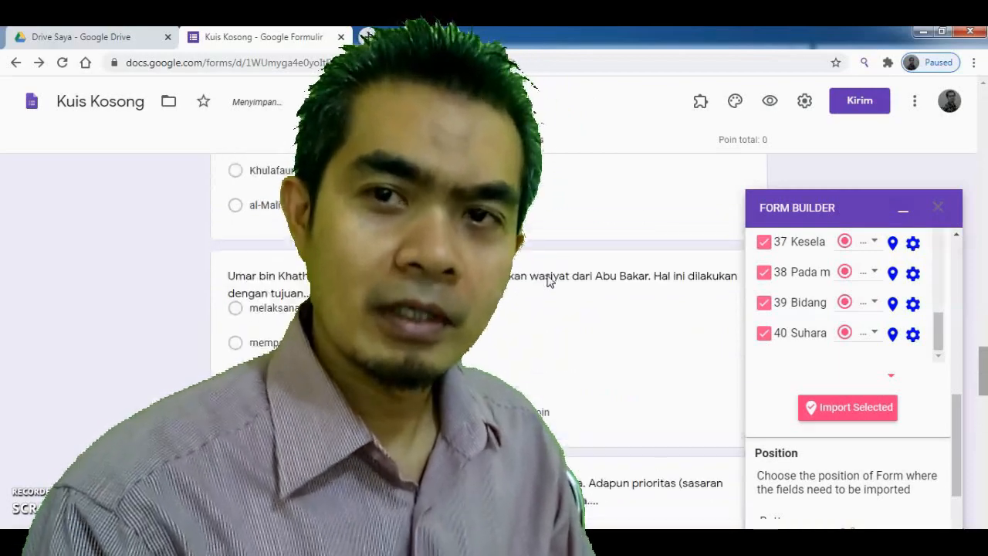
{"action": "scroll", "coordinate": [547, 280], "scroll_direction": "up", "scroll_amount": 10}
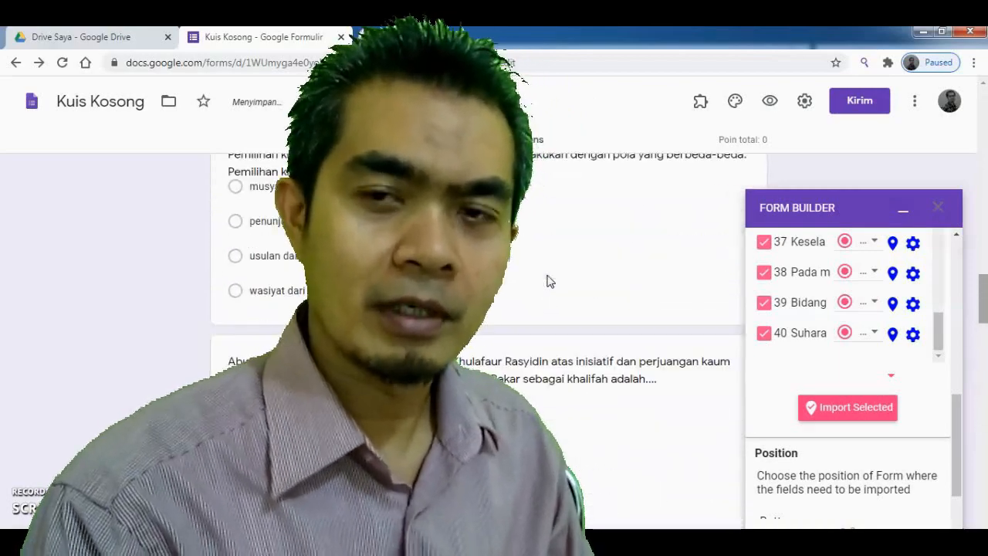
{"action": "scroll", "coordinate": [547, 280], "scroll_direction": "up", "scroll_amount": 10}
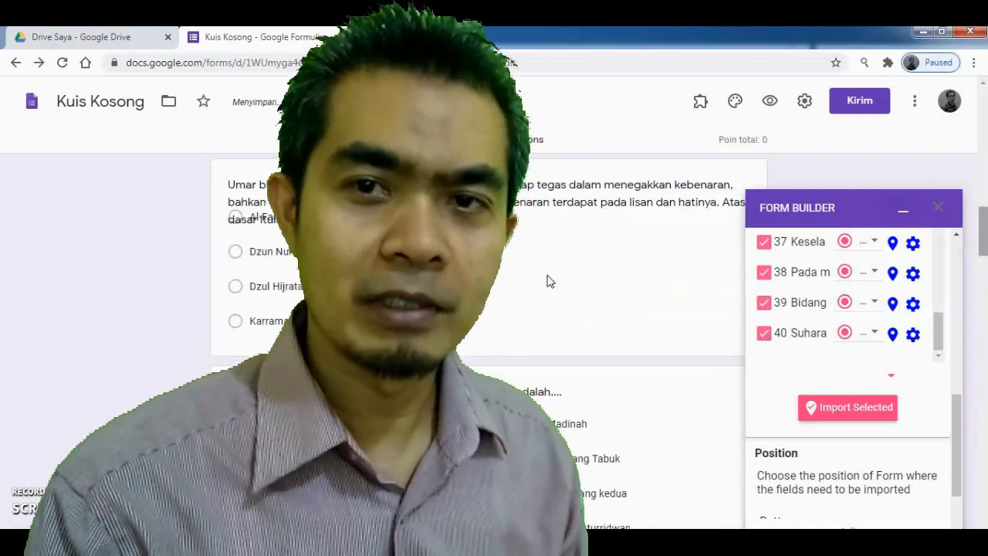
{"action": "scroll", "coordinate": [547, 280], "scroll_direction": "up", "scroll_amount": 10}
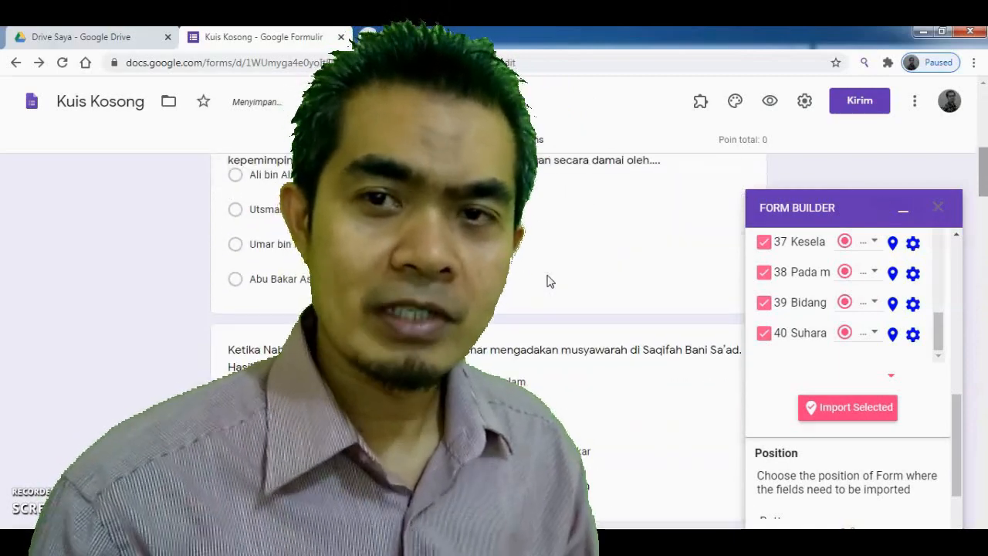
{"action": "scroll", "coordinate": [548, 280], "scroll_direction": "up", "scroll_amount": 10}
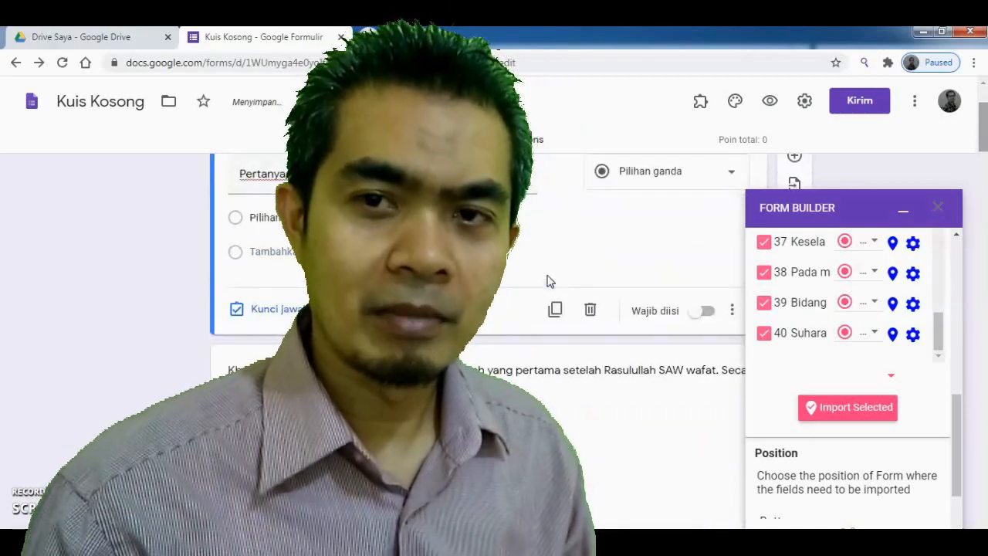
{"action": "scroll", "coordinate": [529, 346], "scroll_direction": "down", "scroll_amount": 2}
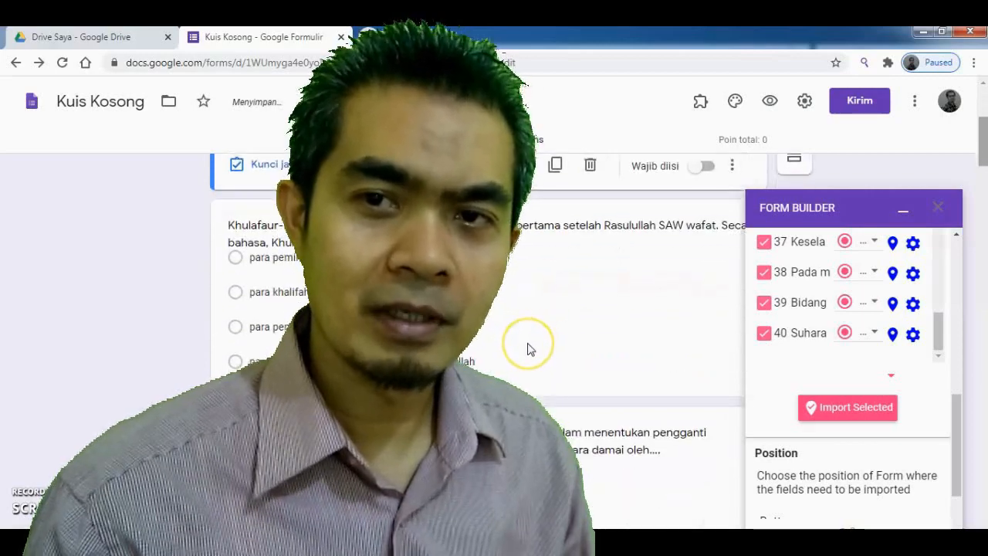
{"action": "scroll", "coordinate": [530, 349], "scroll_direction": "down", "scroll_amount": 10}
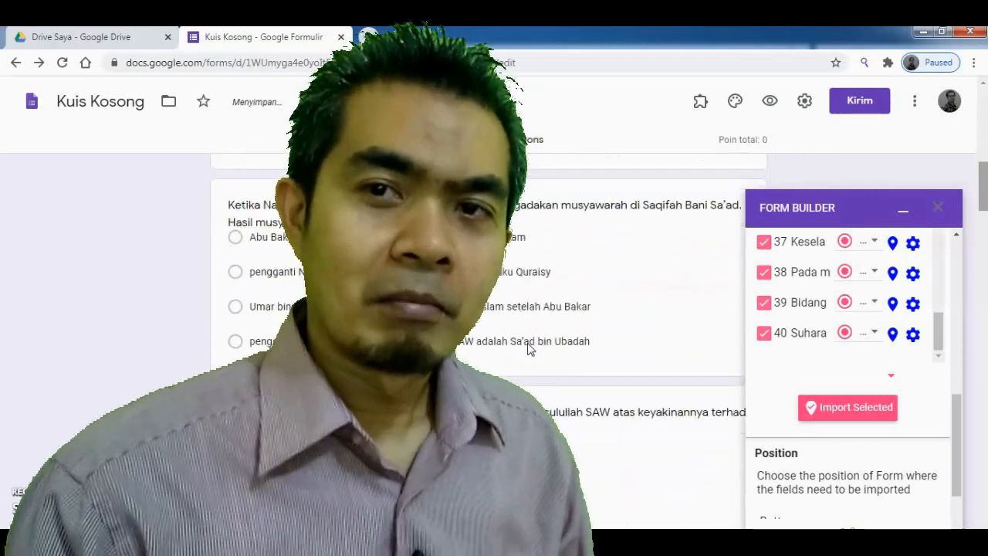
{"action": "scroll", "coordinate": [530, 349], "scroll_direction": "down", "scroll_amount": 8}
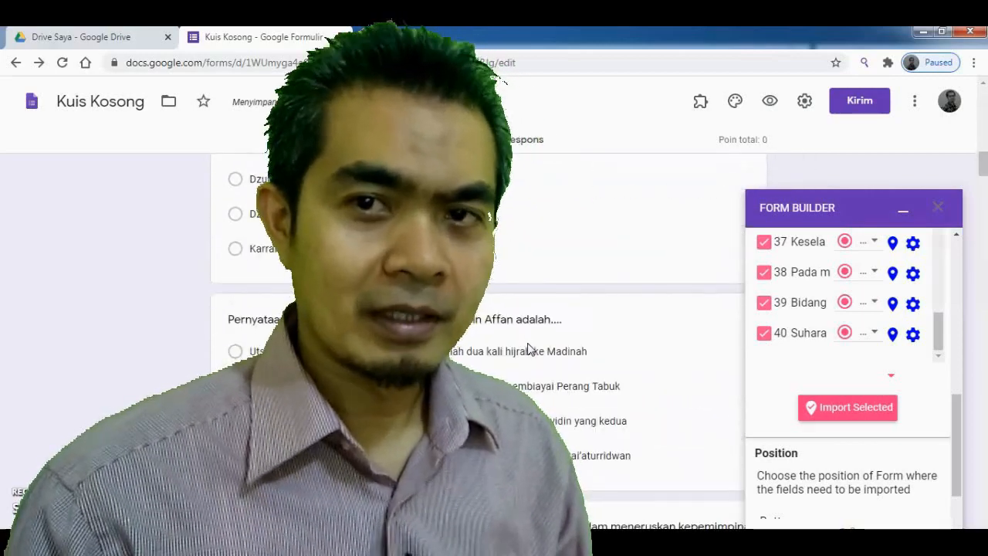
{"action": "scroll", "coordinate": [530, 349], "scroll_direction": "down", "scroll_amount": 7}
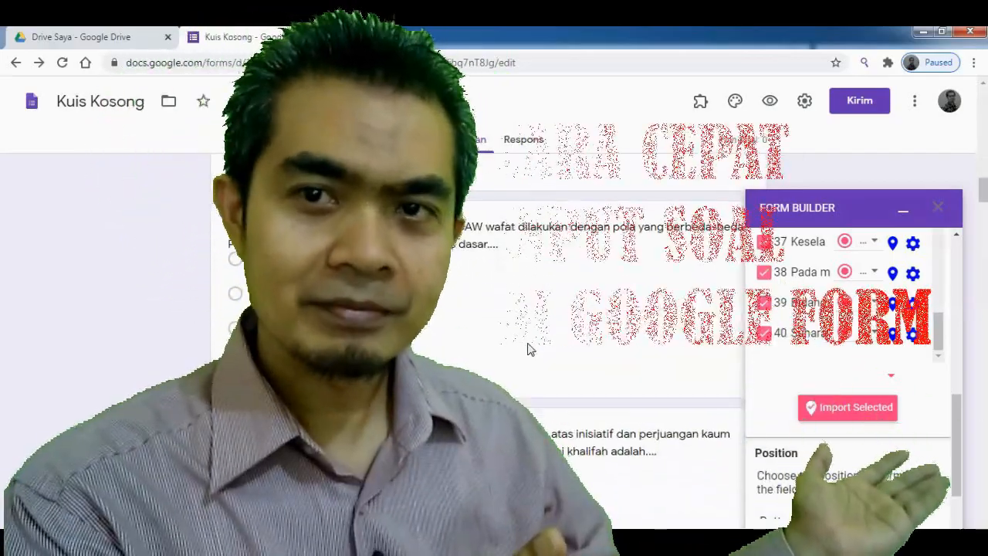
{"action": "scroll", "coordinate": [529, 350], "scroll_direction": "down", "scroll_amount": 6}
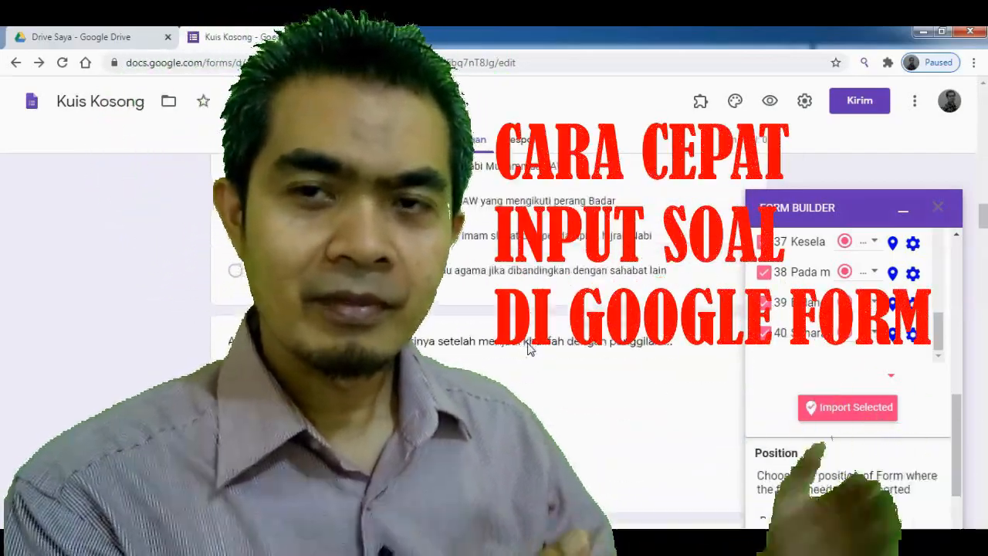
{"action": "scroll", "coordinate": [530, 349], "scroll_direction": "down", "scroll_amount": 8}
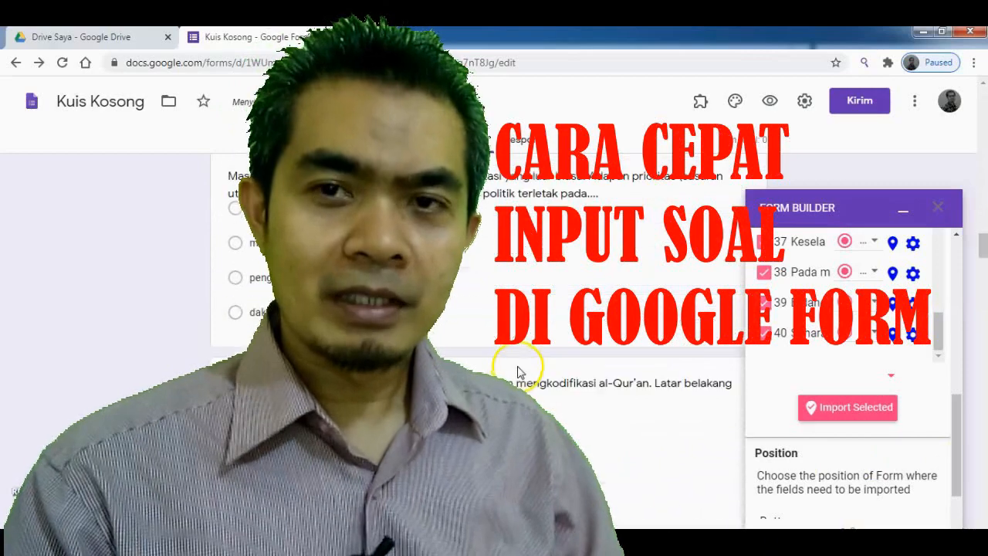
{"action": "scroll", "coordinate": [517, 370], "scroll_direction": "down", "scroll_amount": 2}
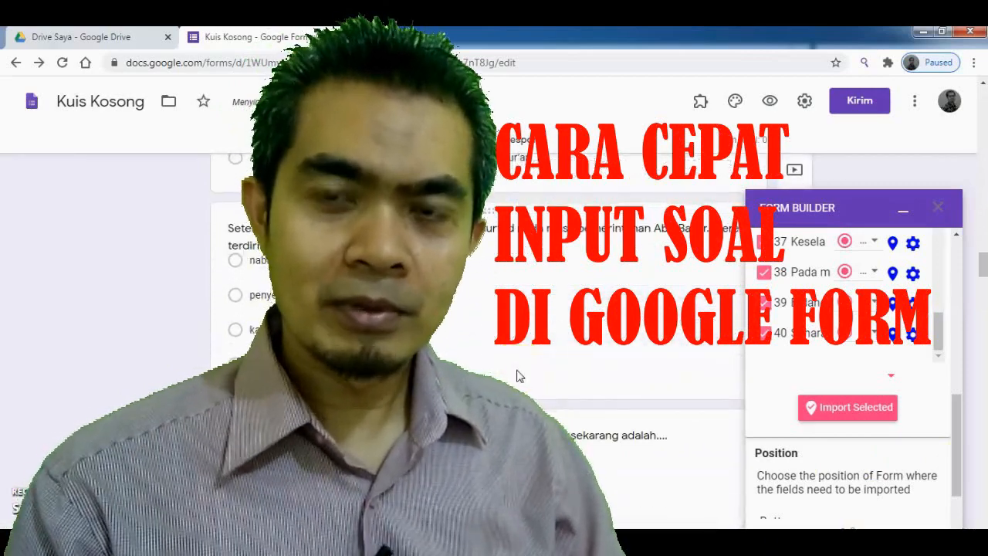
{"action": "scroll", "coordinate": [518, 375], "scroll_direction": "down", "scroll_amount": 6}
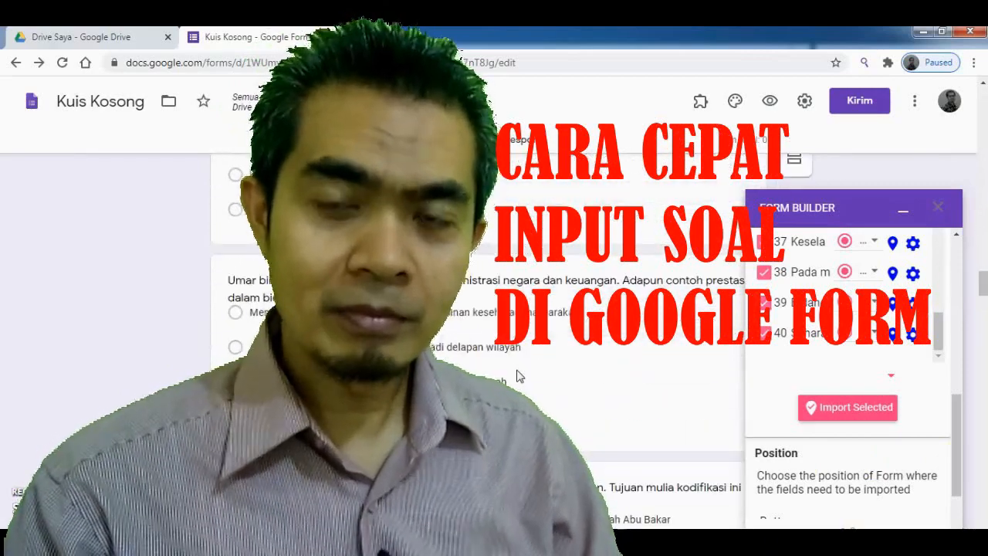
{"action": "scroll", "coordinate": [518, 376], "scroll_direction": "down", "scroll_amount": 8}
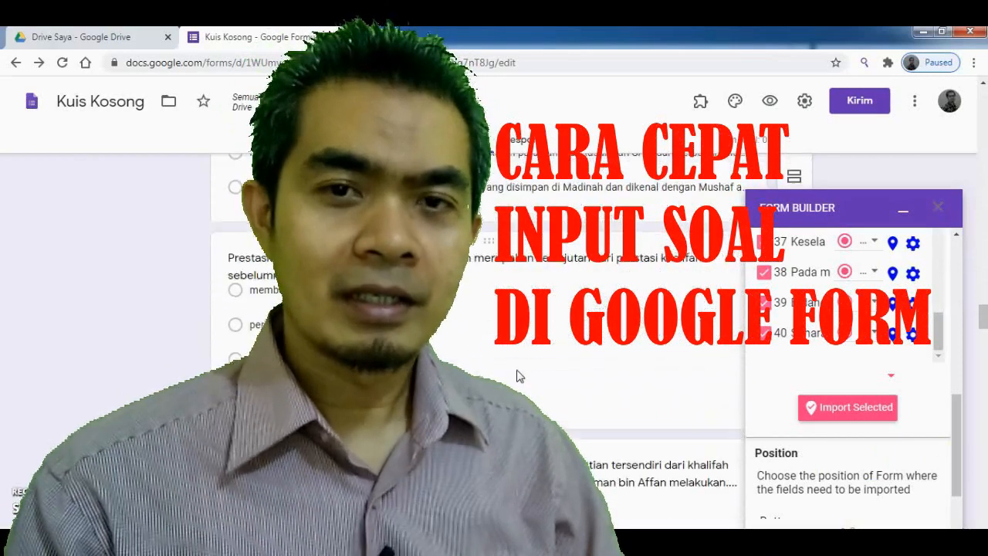
{"action": "scroll", "coordinate": [518, 376], "scroll_direction": "down", "scroll_amount": 8}
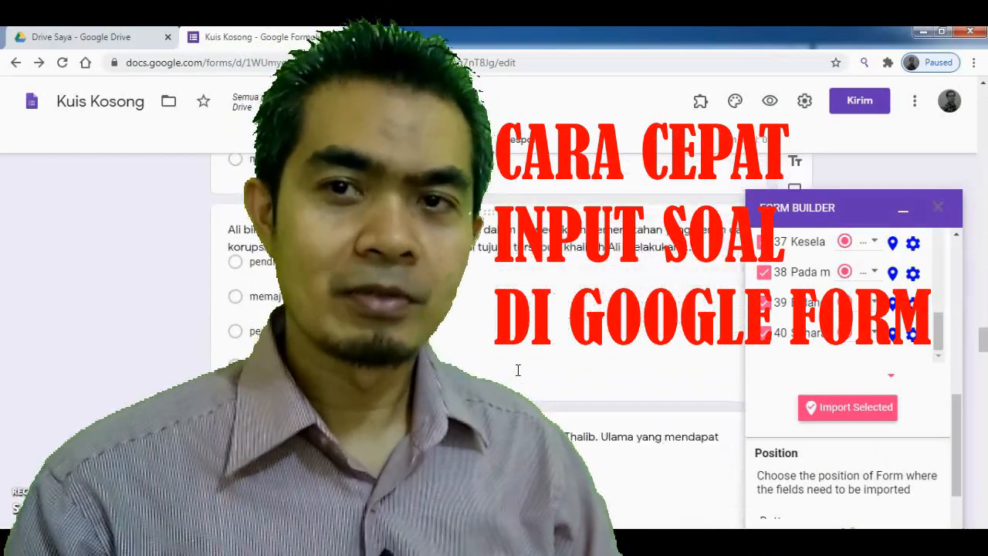
{"action": "scroll", "coordinate": [517, 371], "scroll_direction": "down", "scroll_amount": 2}
{"action": "scroll", "coordinate": [518, 376], "scroll_direction": "down", "scroll_amount": 8}
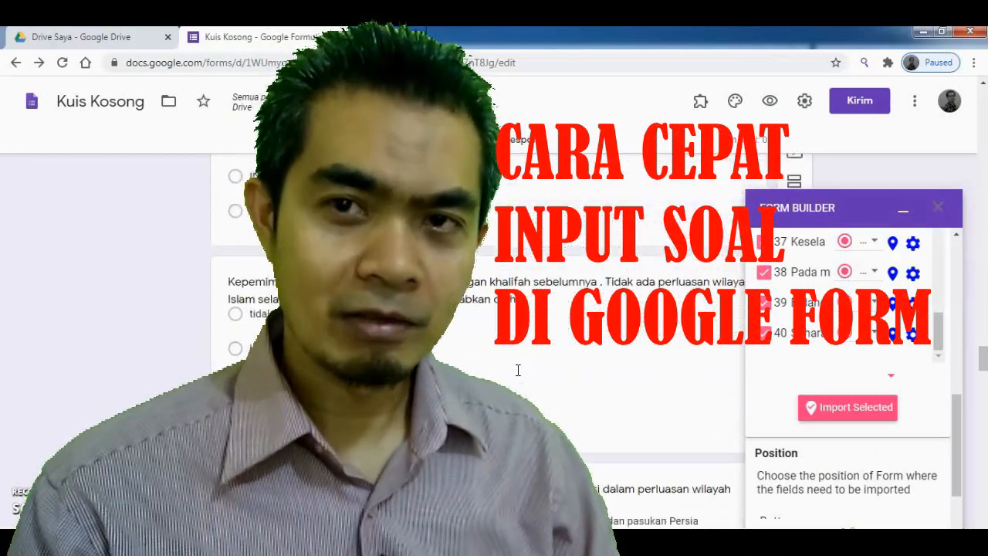
{"action": "scroll", "coordinate": [517, 370], "scroll_direction": "down", "scroll_amount": 2}
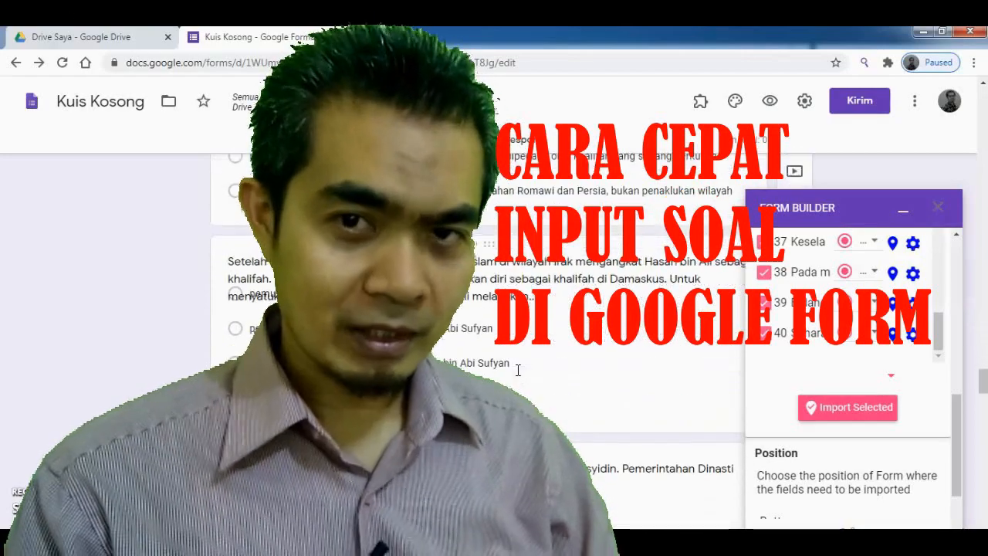
{"action": "scroll", "coordinate": [542, 382], "scroll_direction": "down", "scroll_amount": 10}
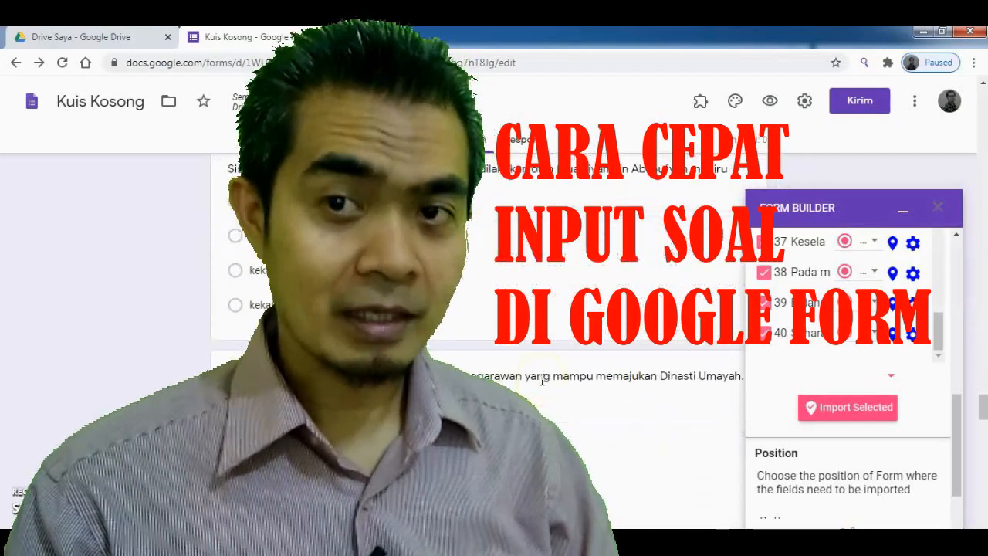
{"action": "scroll", "coordinate": [542, 379], "scroll_direction": "down", "scroll_amount": 10}
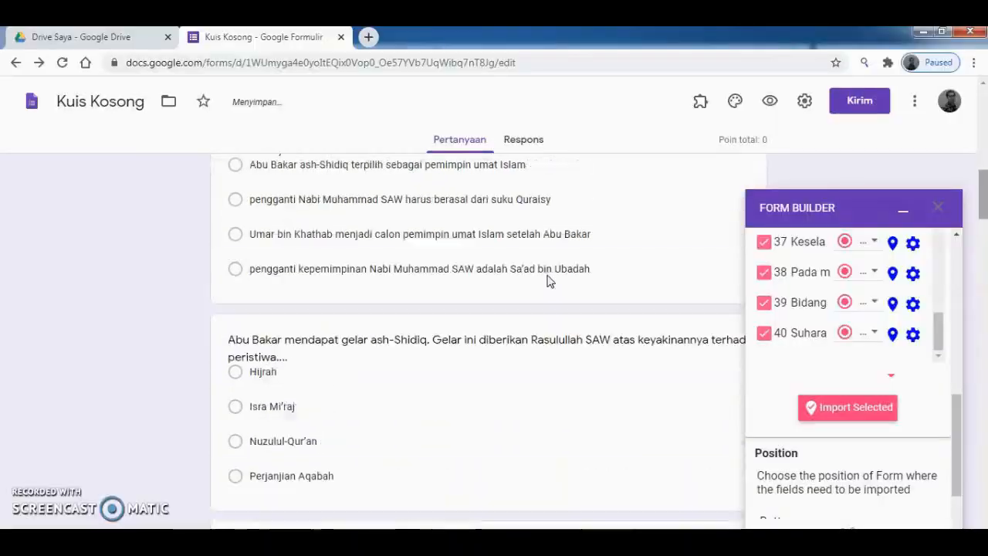
- Review the Kuis Kosong form again from the untitled first question through the imported questions about Dinasti Umayah
{"action": "scroll", "coordinate": [548, 280], "scroll_direction": "up", "scroll_amount": 7}
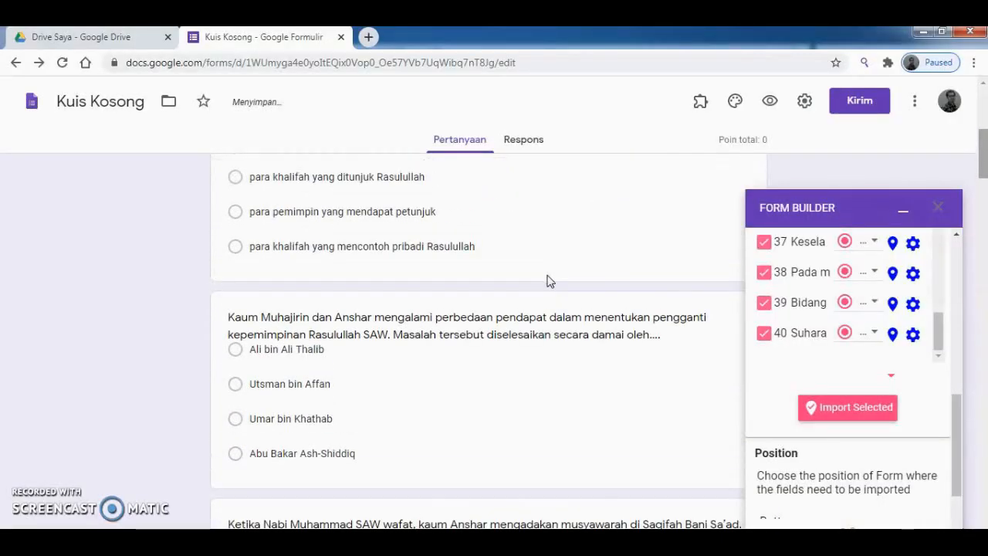
{"action": "scroll", "coordinate": [548, 280], "scroll_direction": "up", "scroll_amount": 2}
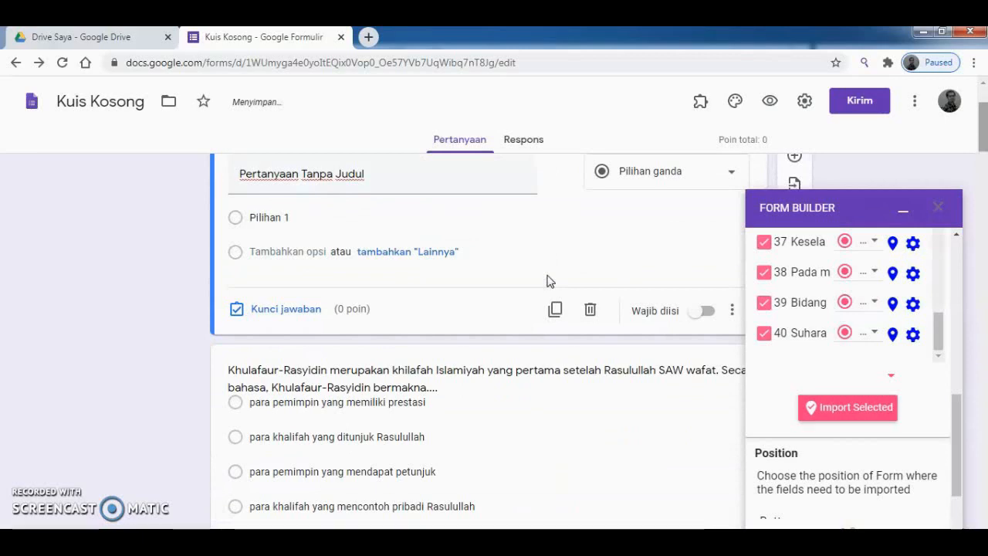
{"action": "scroll", "coordinate": [540, 309], "scroll_direction": "down", "scroll_amount": 2}
{"action": "scroll", "coordinate": [529, 349], "scroll_direction": "down", "scroll_amount": 7}
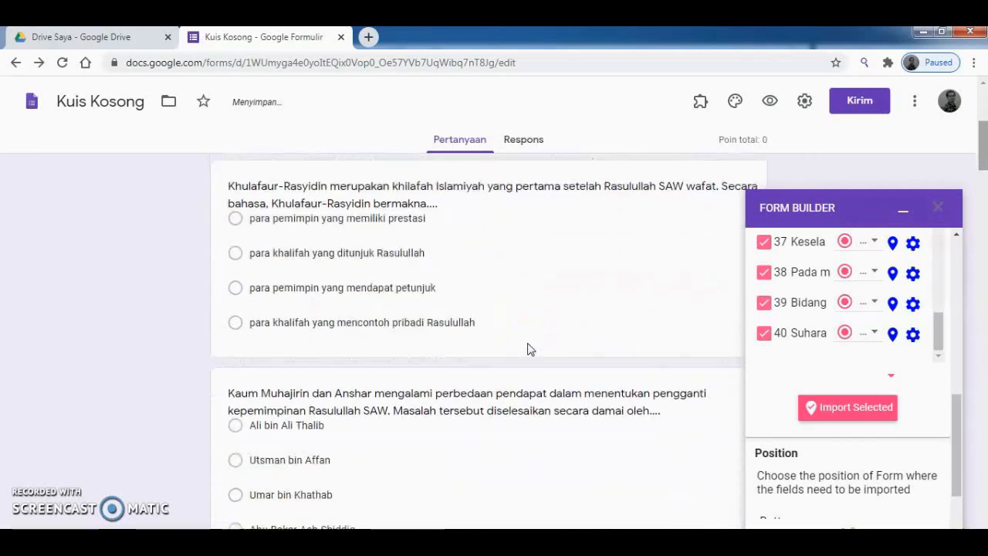
{"action": "scroll", "coordinate": [529, 349], "scroll_direction": "down", "scroll_amount": 7}
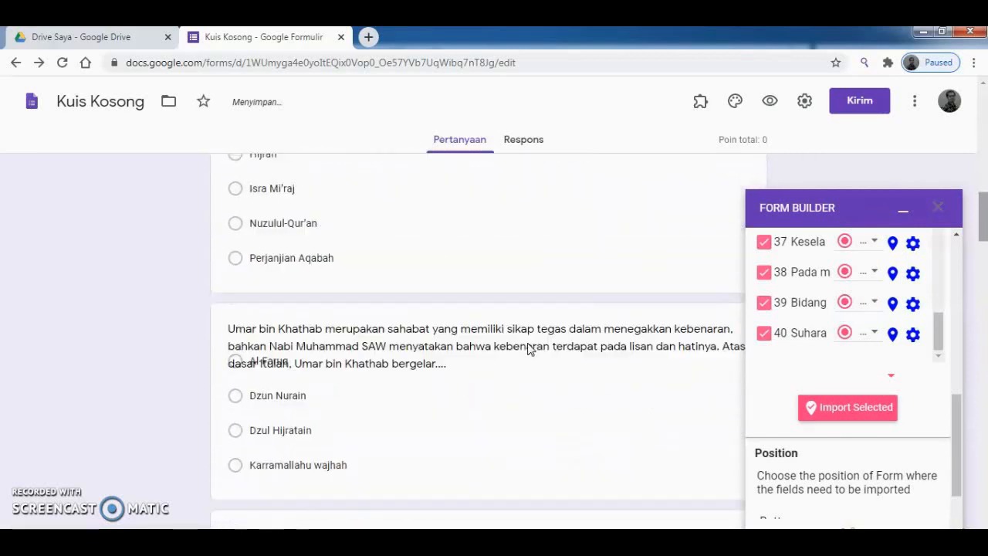
{"action": "scroll", "coordinate": [528, 349], "scroll_direction": "down", "scroll_amount": 5}
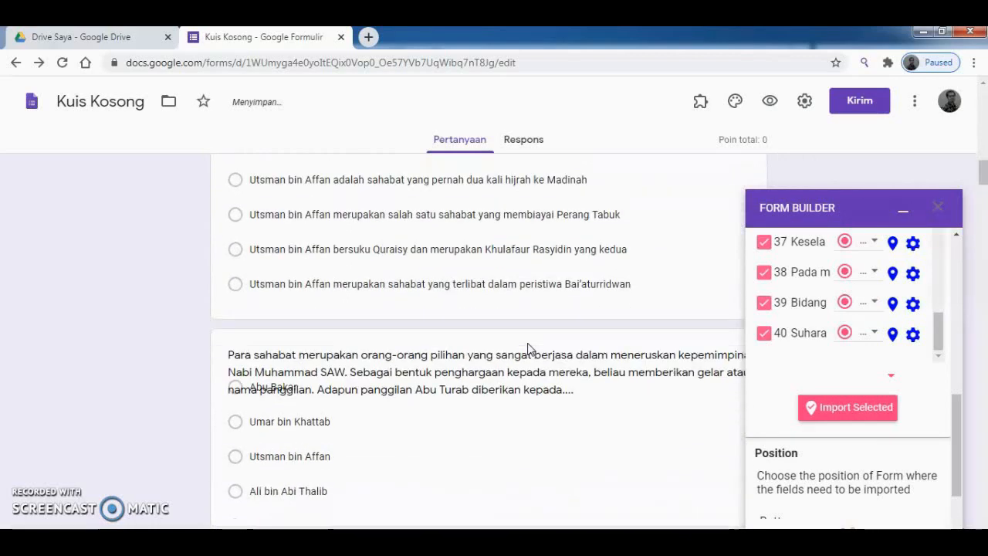
{"action": "scroll", "coordinate": [529, 349], "scroll_direction": "down", "scroll_amount": 8}
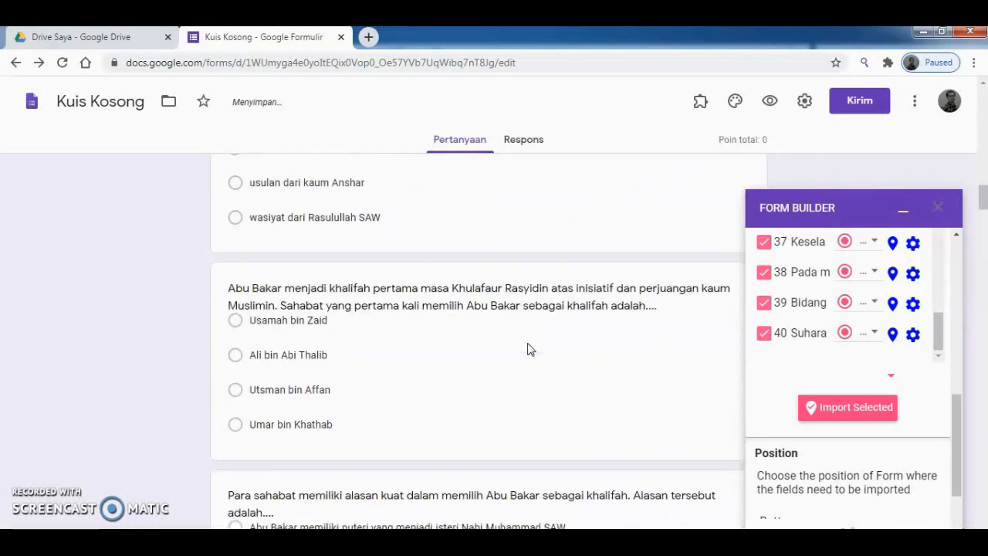
{"action": "scroll", "coordinate": [529, 348], "scroll_direction": "down", "scroll_amount": 6}
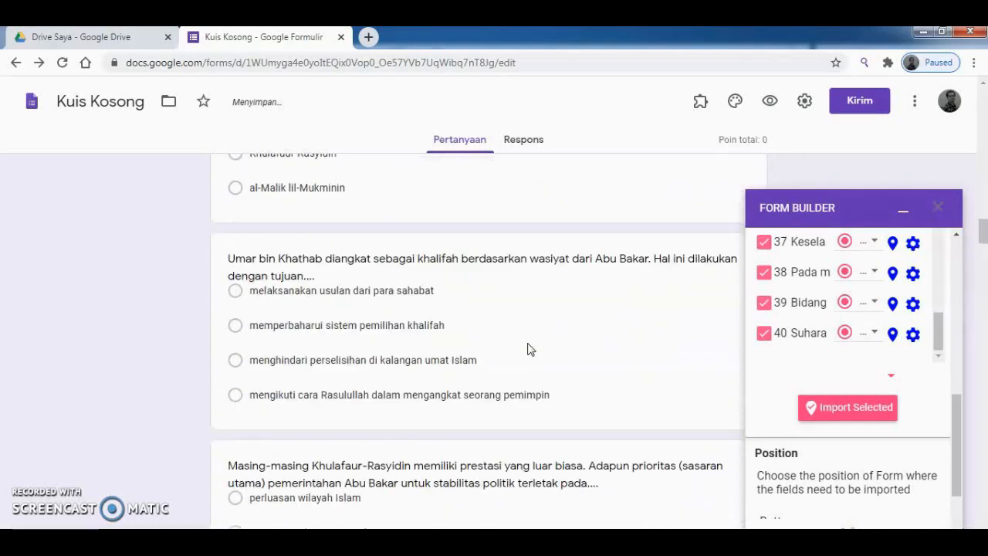
{"action": "scroll", "coordinate": [517, 369], "scroll_direction": "down", "scroll_amount": 5}
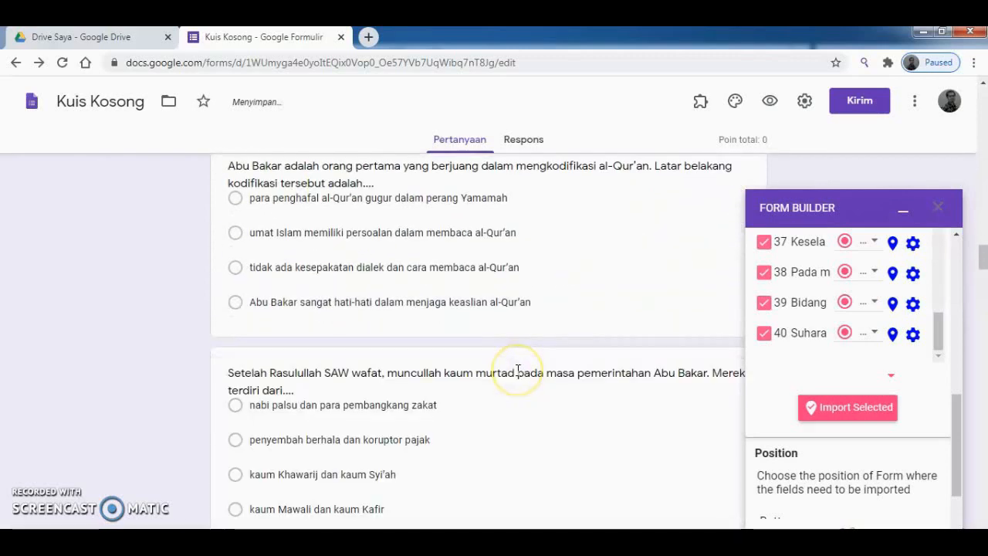
{"action": "scroll", "coordinate": [517, 370], "scroll_direction": "down", "scroll_amount": 7}
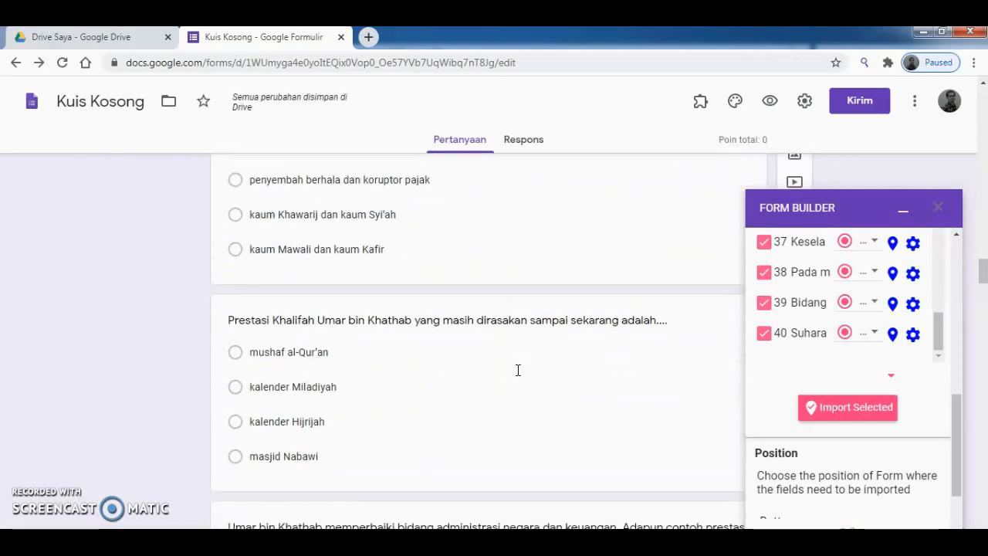
{"action": "scroll", "coordinate": [518, 374], "scroll_direction": "down", "scroll_amount": 6}
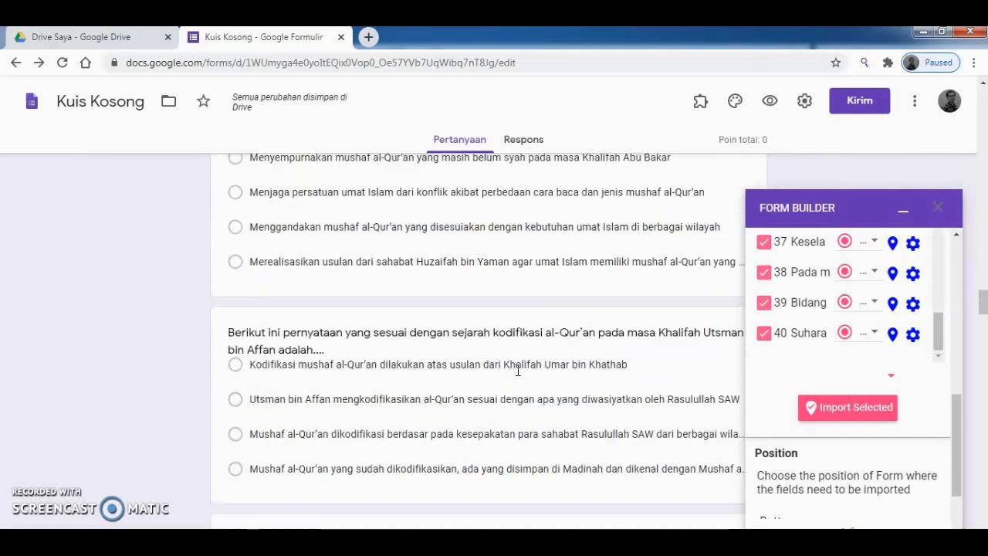
{"action": "scroll", "coordinate": [519, 376], "scroll_direction": "down", "scroll_amount": 6}
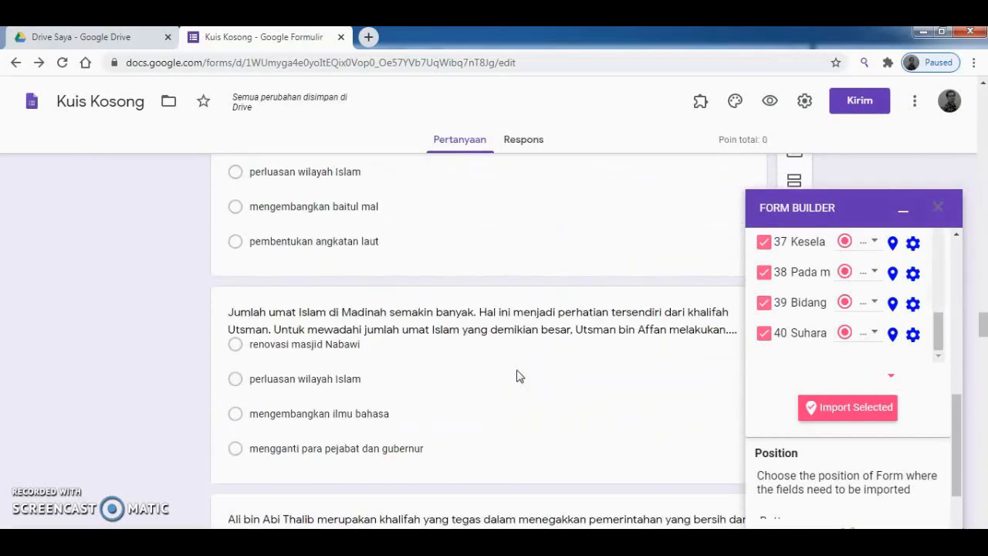
{"action": "scroll", "coordinate": [517, 370], "scroll_direction": "down", "scroll_amount": 3}
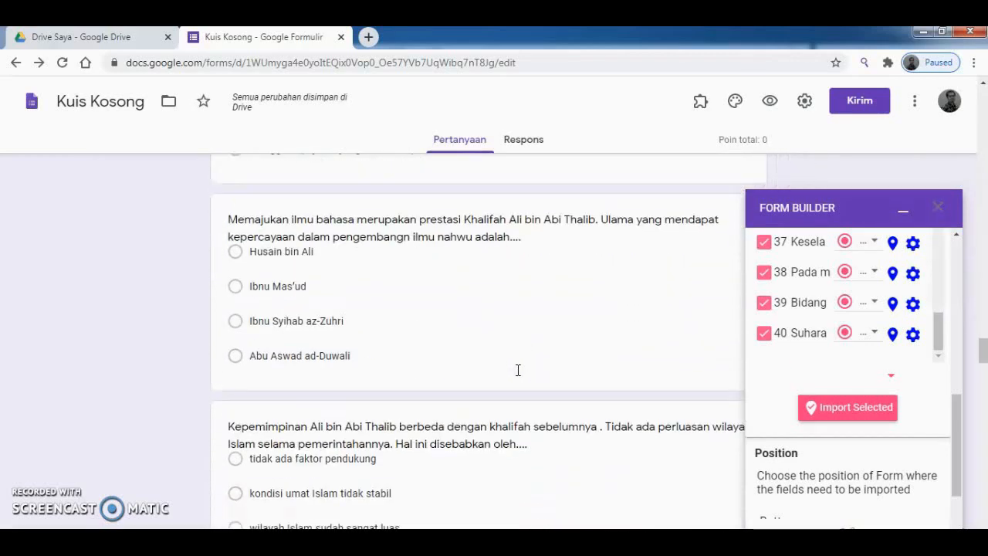
{"action": "scroll", "coordinate": [518, 376], "scroll_direction": "down", "scroll_amount": 5}
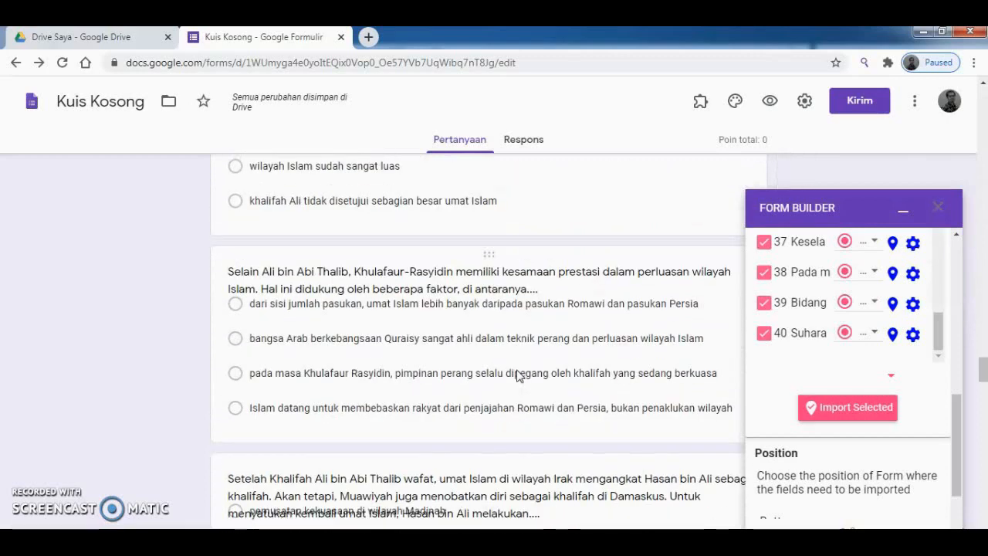
{"action": "scroll", "coordinate": [518, 374], "scroll_direction": "down", "scroll_amount": 3}
{"action": "scroll", "coordinate": [540, 378], "scroll_direction": "down", "scroll_amount": 7}
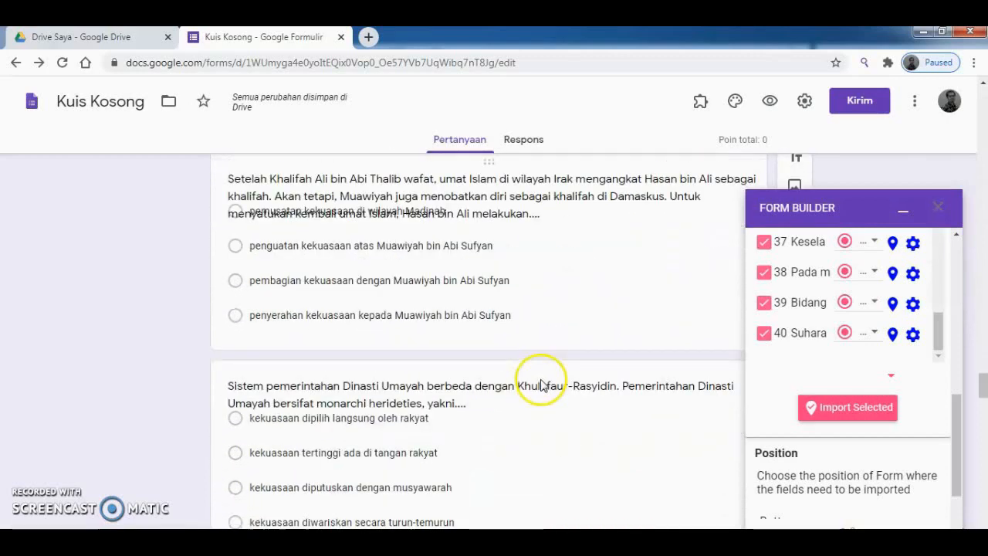
{"action": "scroll", "coordinate": [541, 379], "scroll_direction": "down", "scroll_amount": 8}
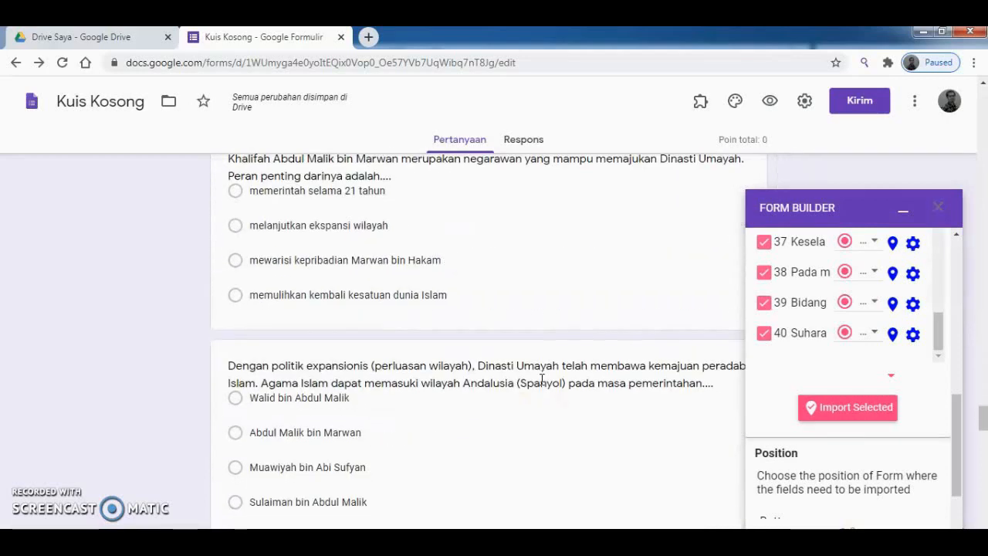
{"action": "scroll", "coordinate": [542, 379], "scroll_direction": "down", "scroll_amount": 4}
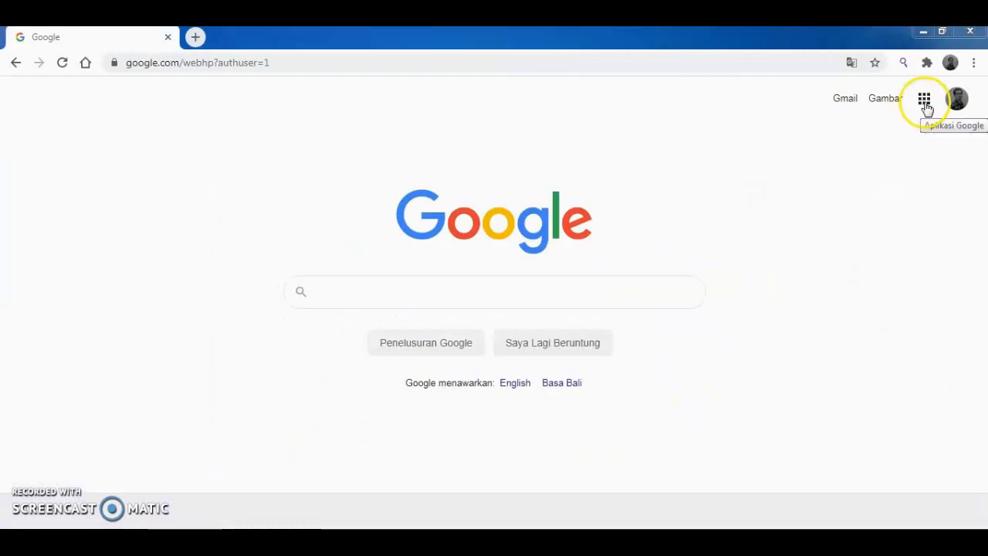
- Open Google Drive from the Google home page and look through the files in Drive Saya
{"action": "left_click", "coordinate": [924, 103]}
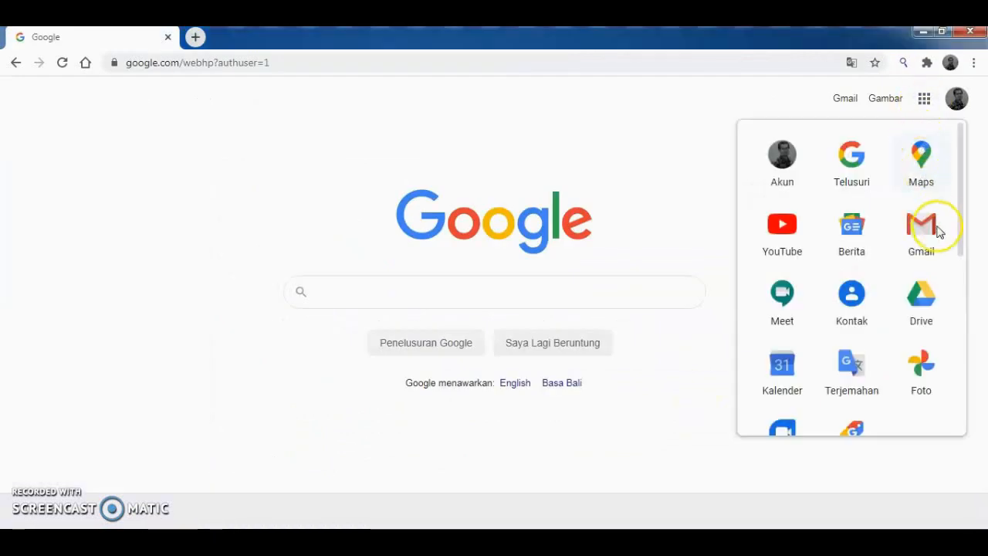
{"action": "left_click", "coordinate": [919, 306]}
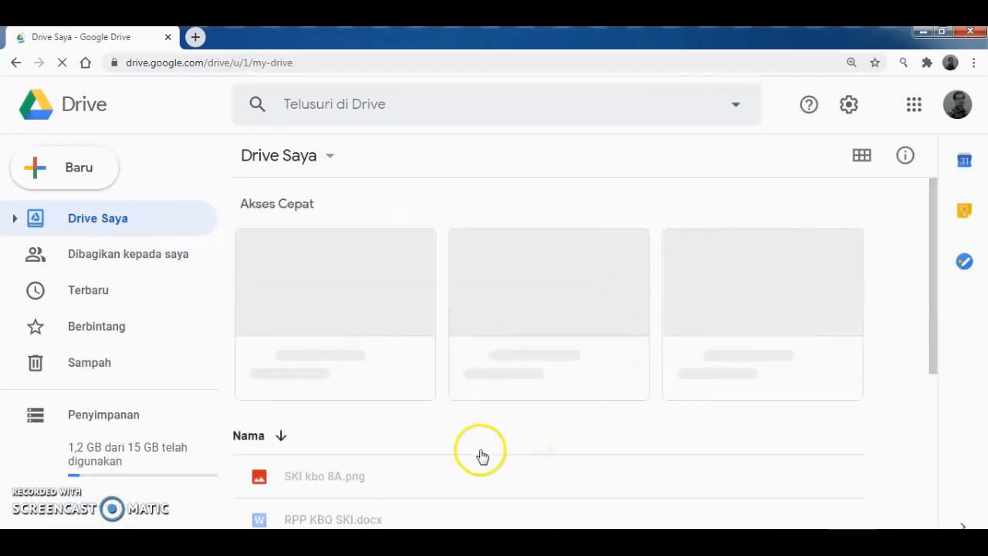
{"action": "scroll", "coordinate": [478, 451], "scroll_direction": "down", "scroll_amount": 2}
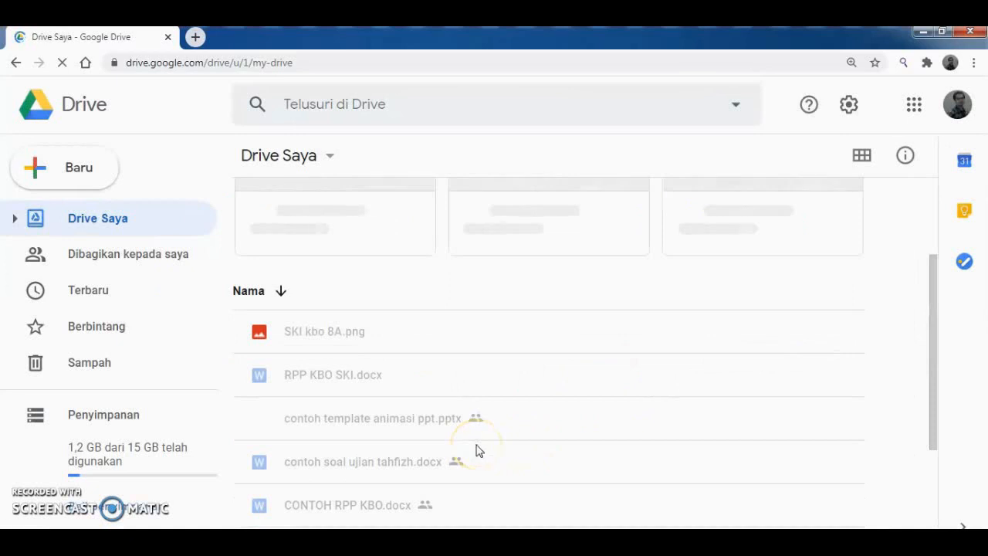
{"action": "scroll", "coordinate": [479, 451], "scroll_direction": "down", "scroll_amount": 3}
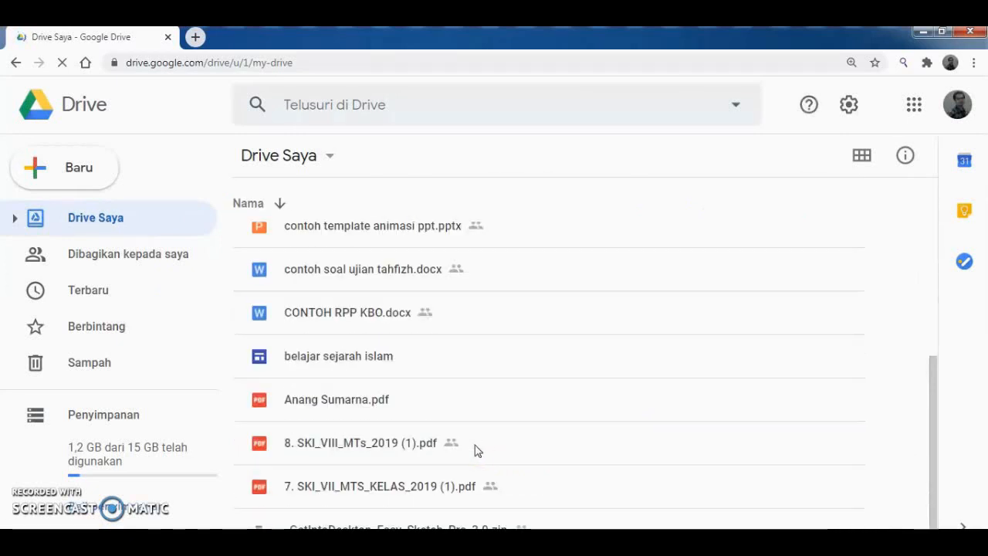
- Upload the Word file contoh soal f_b from the folder "6 MP cara cepat ujian dengan g form" to Drive Saya
{"action": "left_click", "coordinate": [37, 178]}
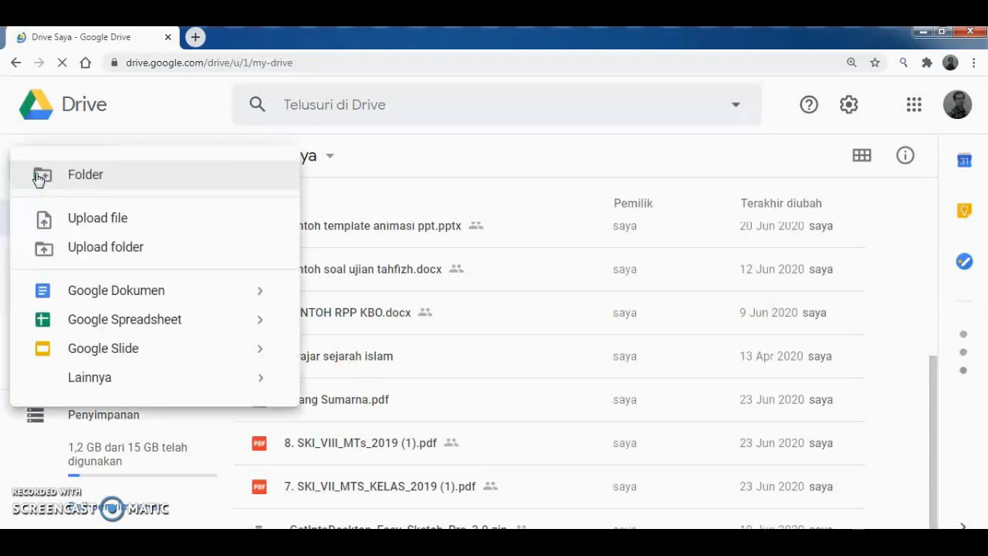
{"action": "left_click", "coordinate": [95, 224]}
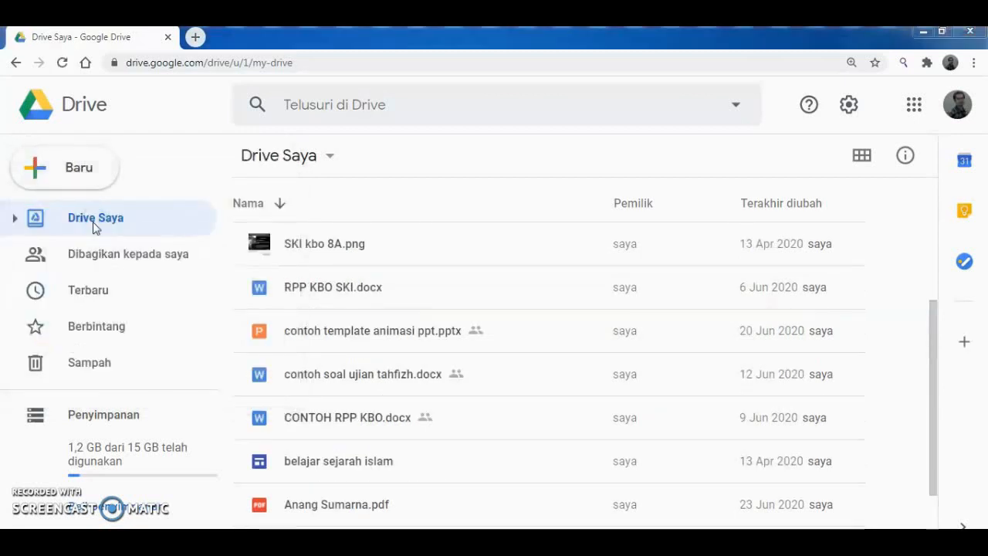
{"action": "left_click", "coordinate": [458, 200]}
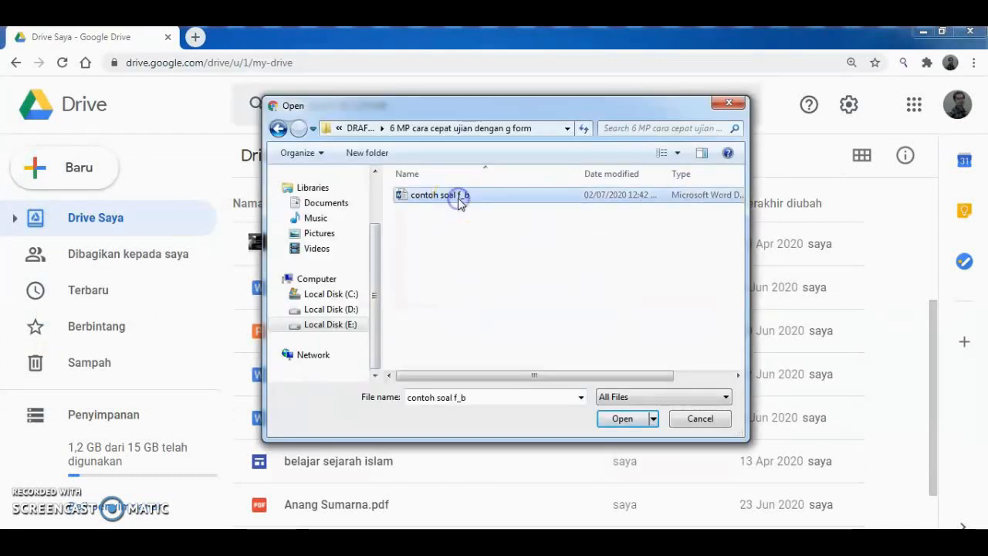
{"action": "left_click", "coordinate": [620, 418]}
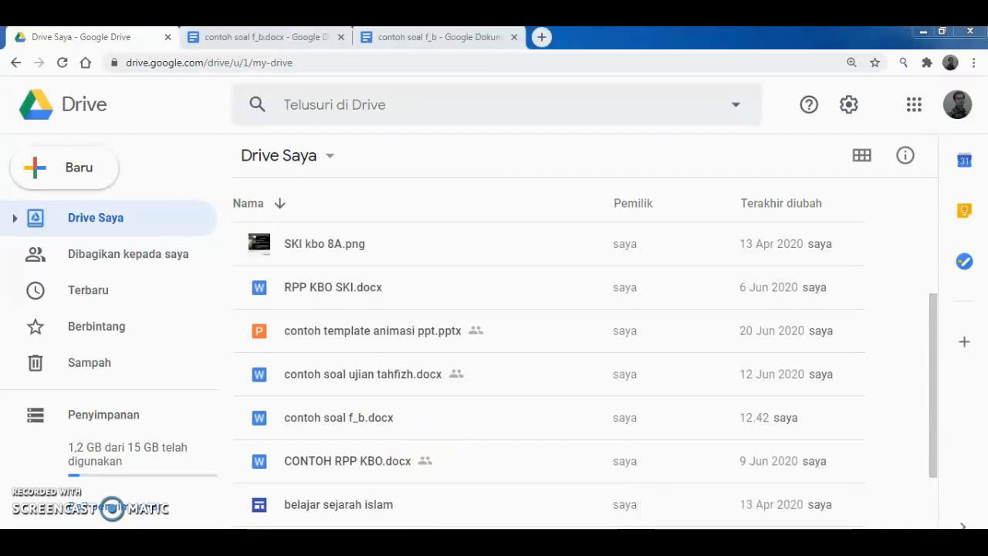
- Open contoh soal f_b.docx with Google Dokumen and close the two older contoh soal f_b documents
{"action": "double_click", "coordinate": [372, 421]}
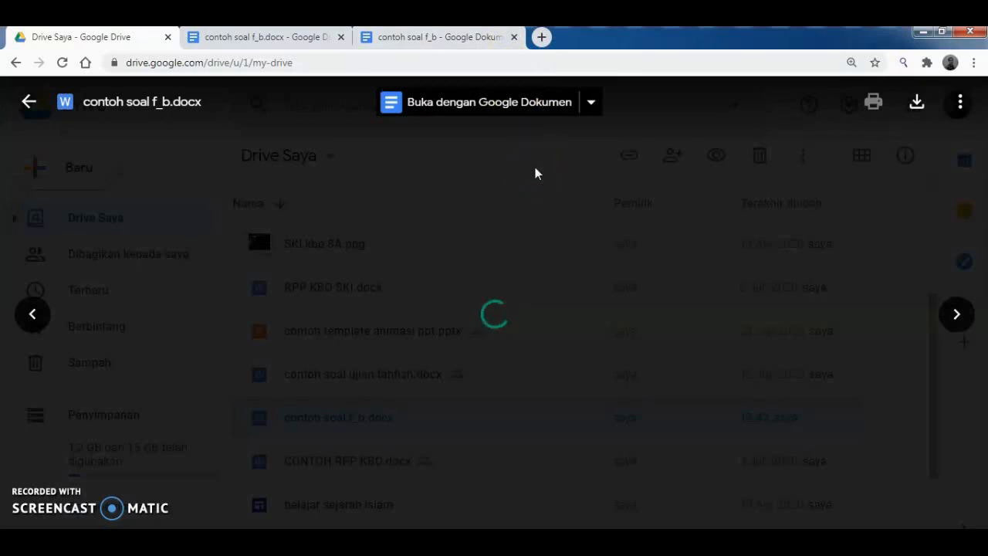
{"action": "left_click", "coordinate": [591, 108]}
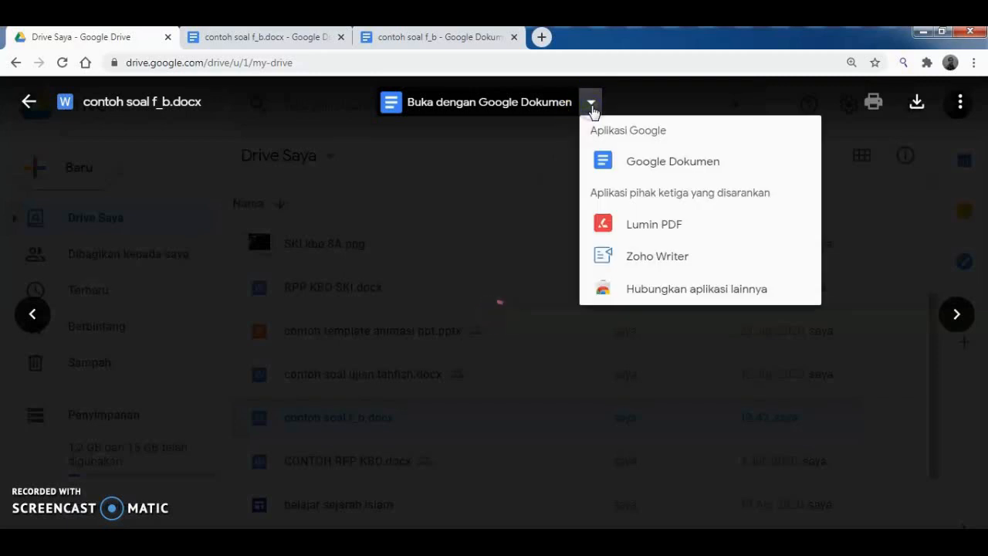
{"action": "left_click", "coordinate": [653, 164]}
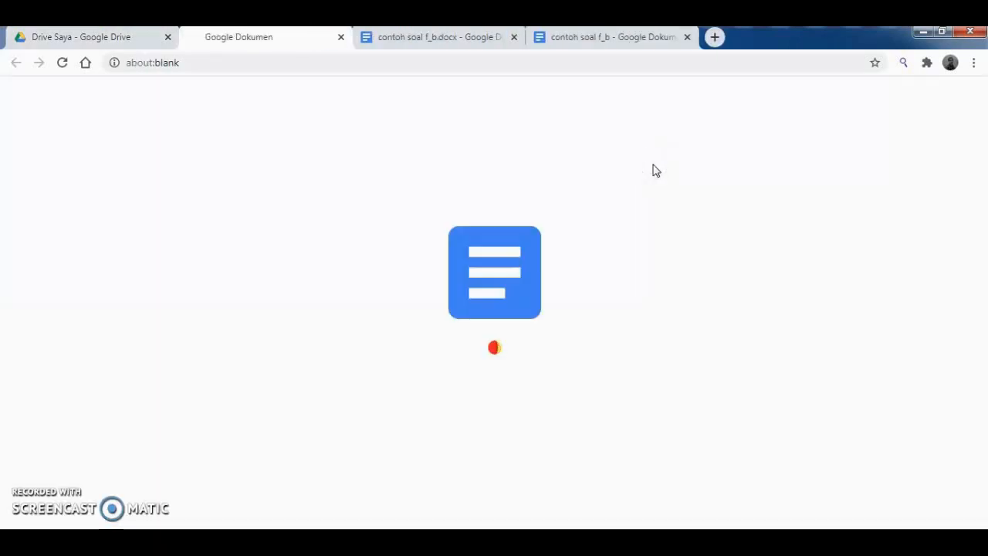
{"action": "left_click", "coordinate": [513, 37]}
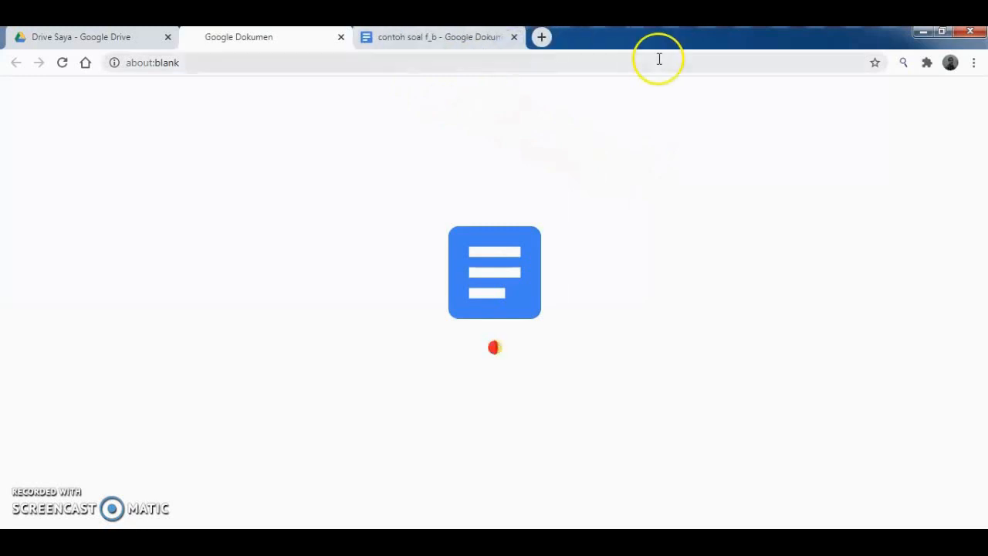
{"action": "left_click", "coordinate": [513, 37]}
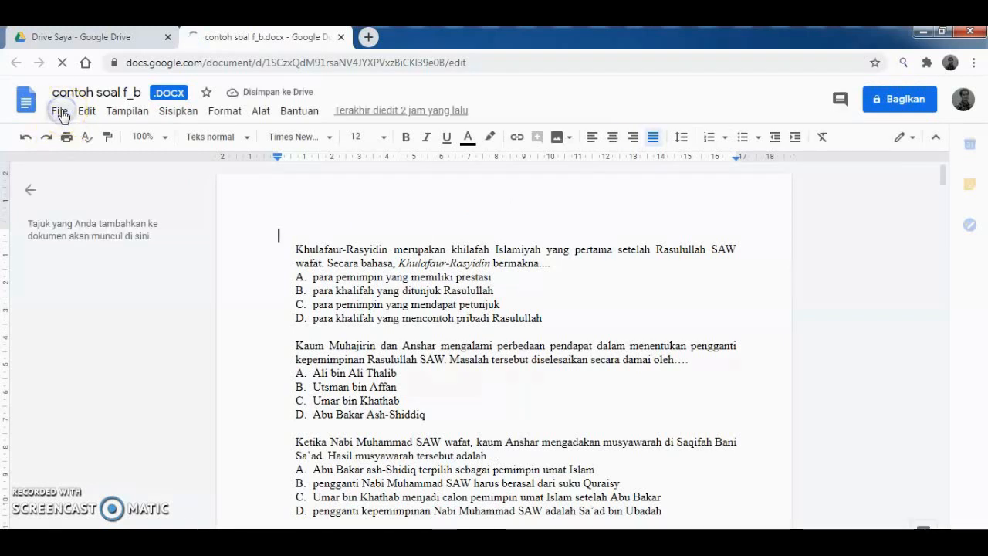
- Save contoh soal f_b.docx as a Google Dokumen file and return to the Drive Saya file list
{"action": "left_click", "coordinate": [62, 114]}
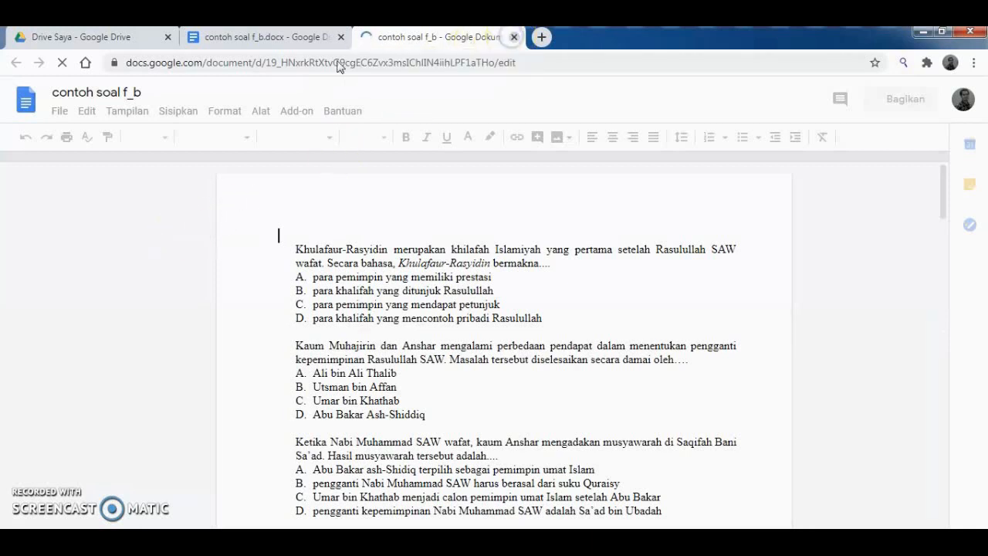
{"action": "left_click", "coordinate": [90, 39]}
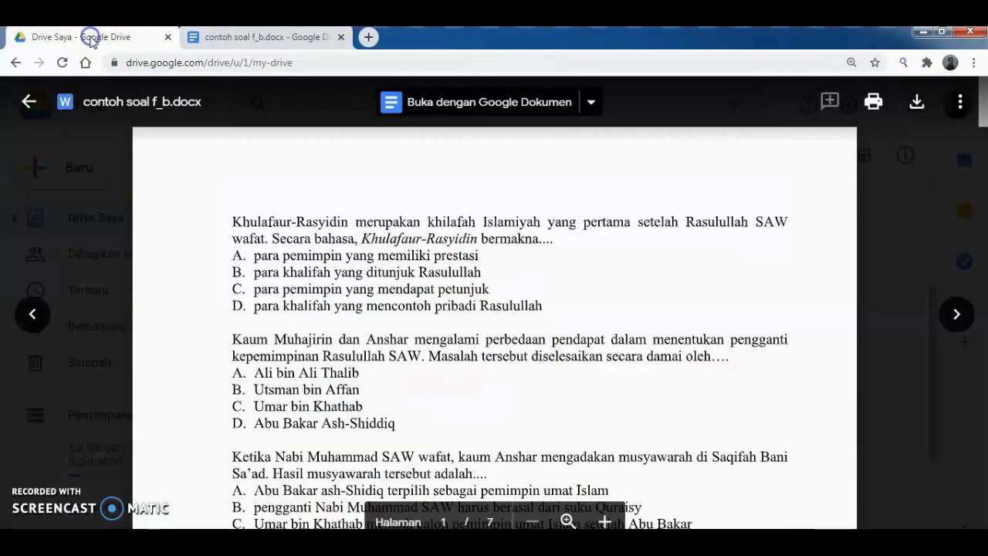
{"action": "left_click", "coordinate": [29, 102]}
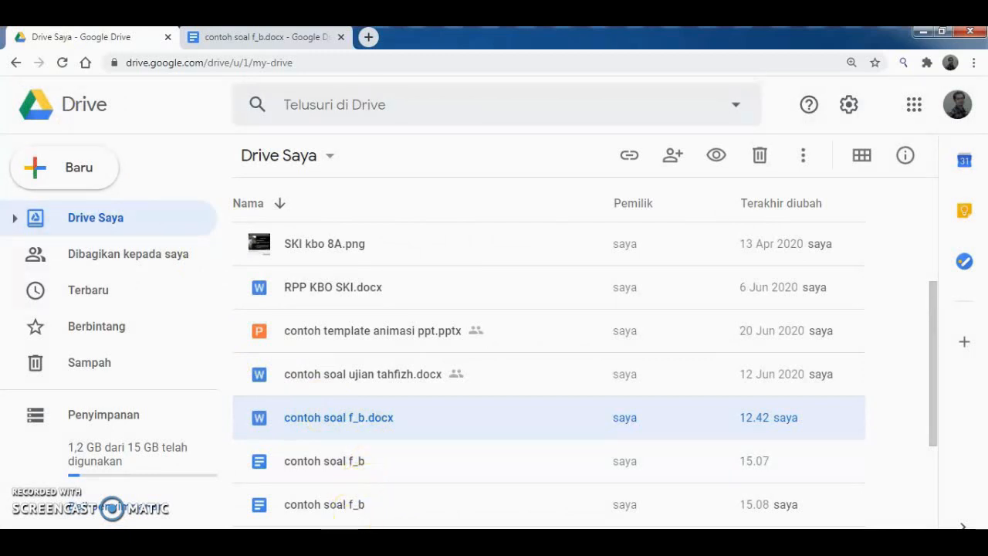
{"action": "mouse_move", "coordinate": [391, 541]}
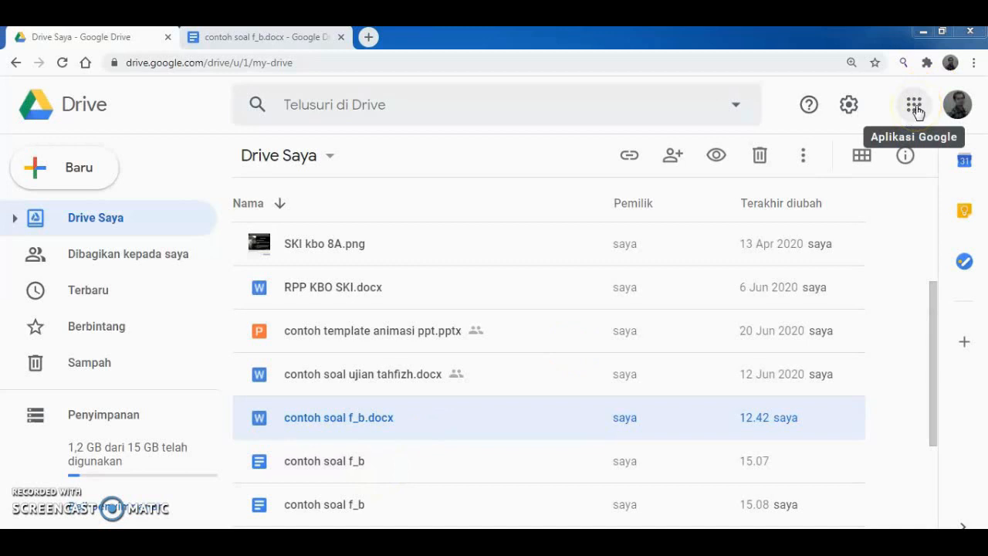
- Create a new Google Formulir from the Kuis Kosong template in Drive Saya and dismiss the quiz tour offer
{"action": "left_click", "coordinate": [331, 157]}
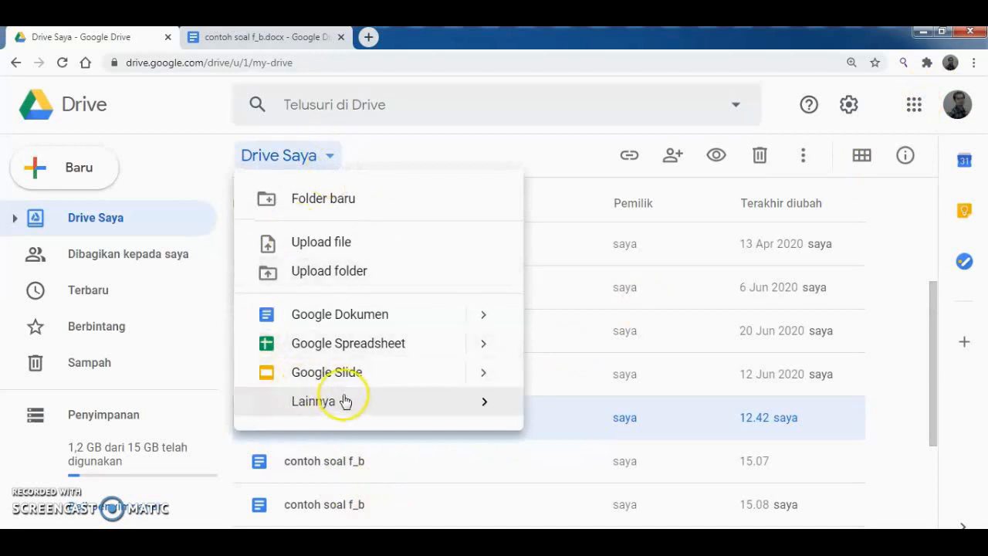
{"action": "mouse_move", "coordinate": [346, 405]}
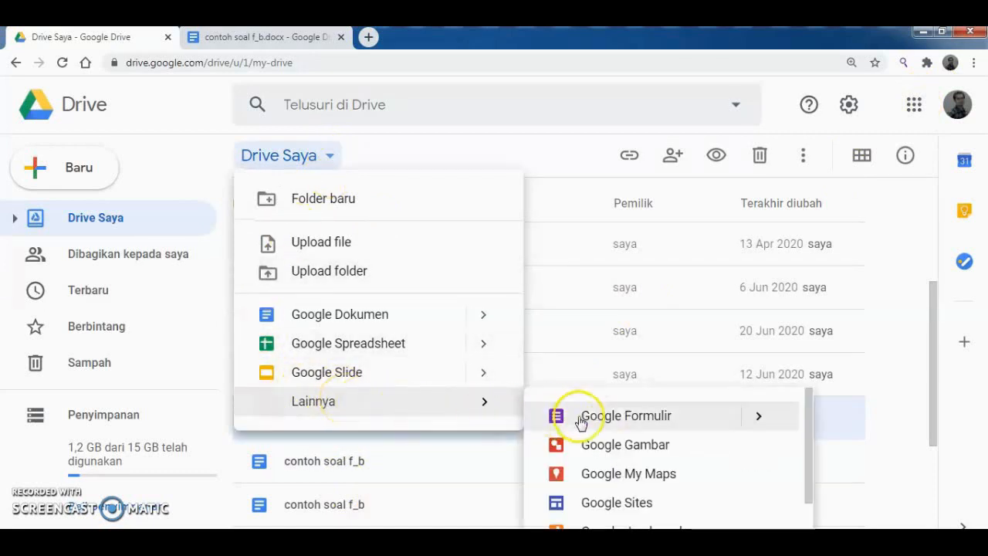
{"action": "left_click", "coordinate": [757, 420]}
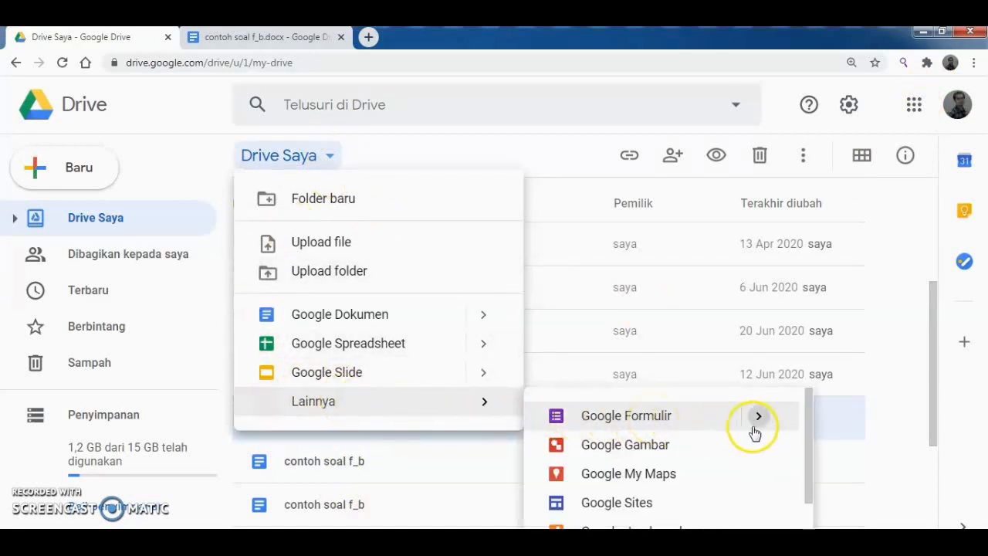
{"action": "left_click", "coordinate": [671, 424]}
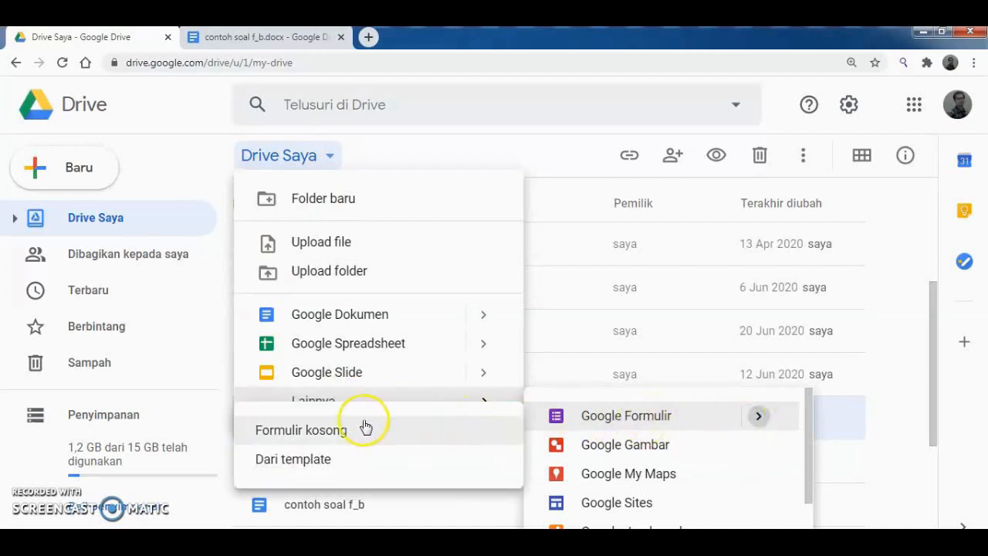
{"action": "left_click", "coordinate": [307, 463]}
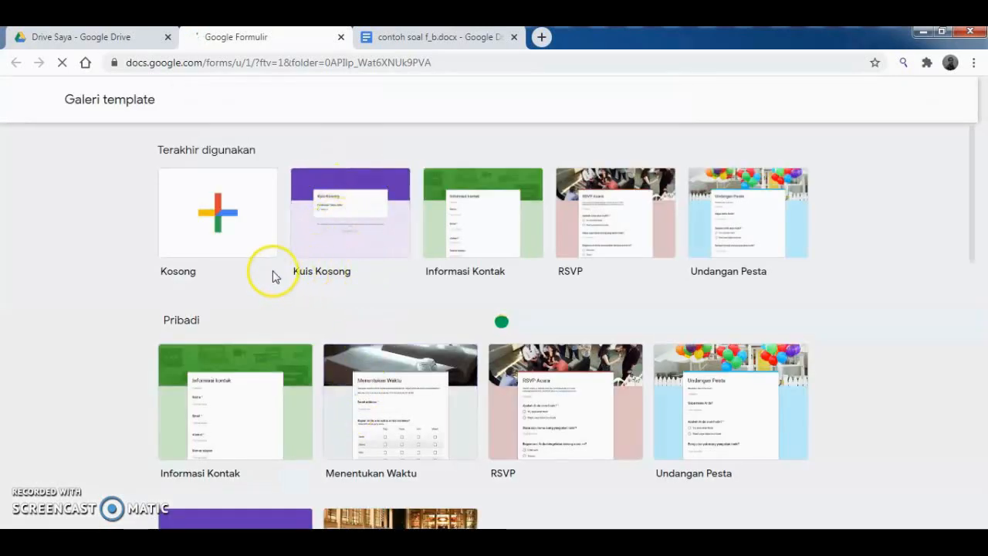
{"action": "left_click", "coordinate": [335, 231]}
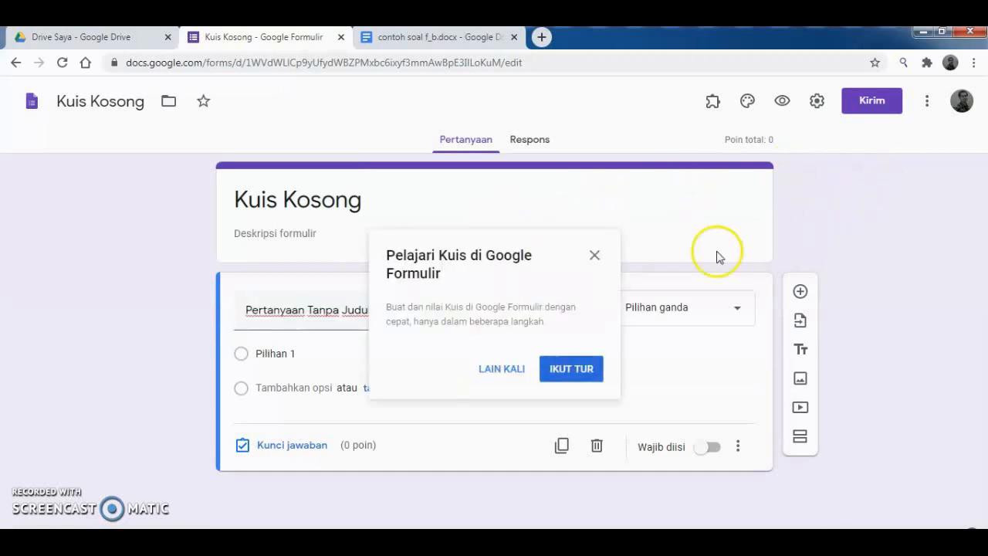
{"action": "left_click", "coordinate": [593, 255]}
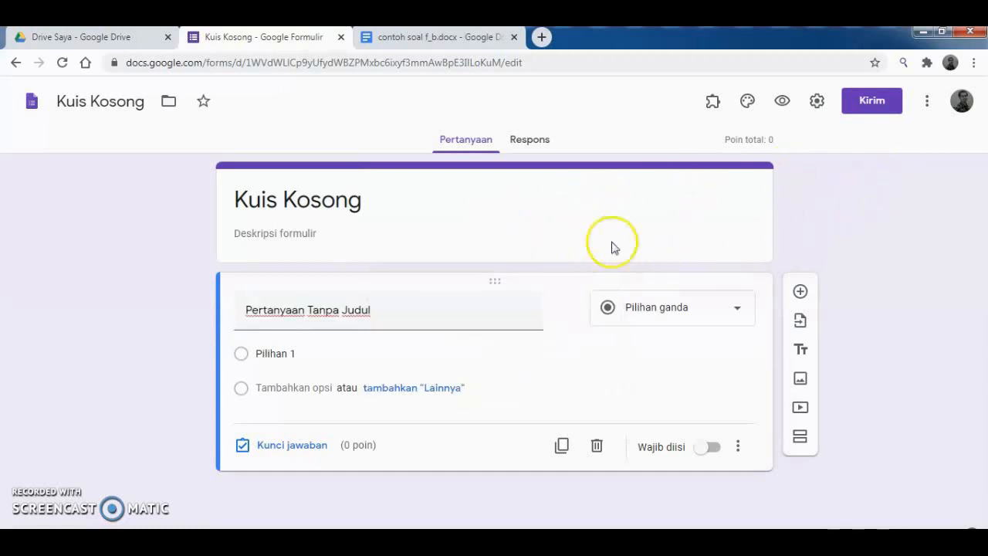
- Find the Form Builder add-on by Jivrus Technologies in the G Suite Marketplace and open its details page
{"action": "left_click", "coordinate": [711, 104]}
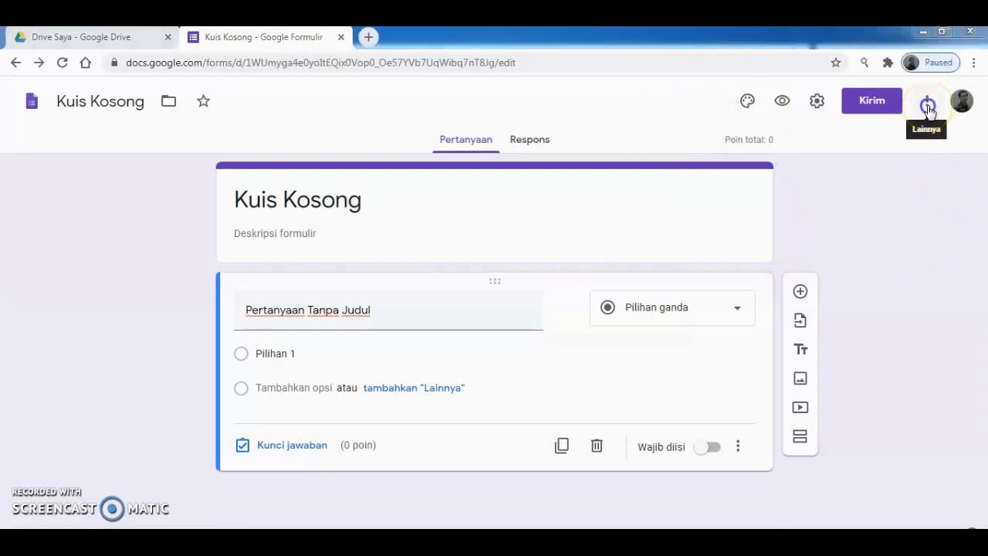
{"action": "left_click", "coordinate": [927, 105]}
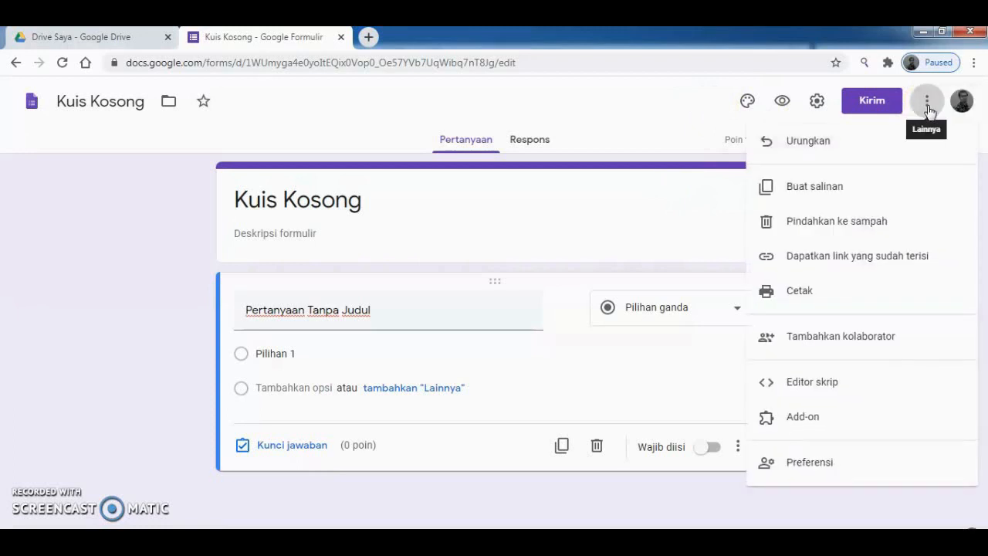
{"action": "left_click", "coordinate": [816, 420]}
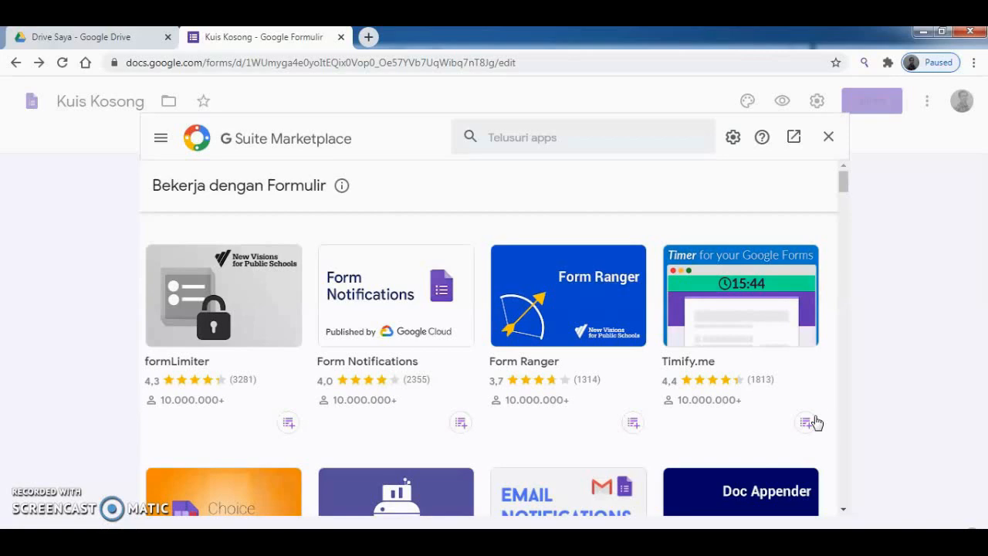
{"action": "scroll", "coordinate": [470, 420], "scroll_direction": "down", "scroll_amount": 5}
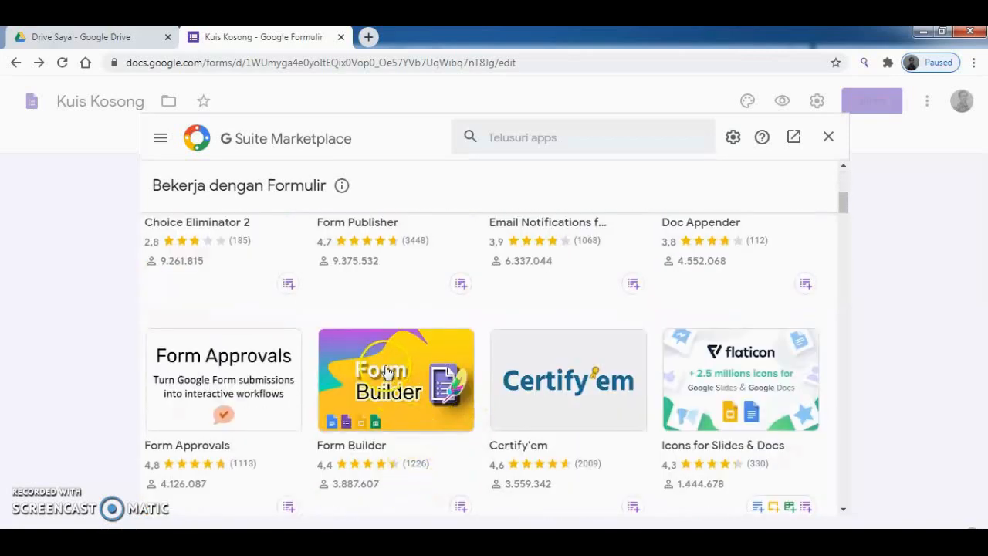
{"action": "left_click", "coordinate": [398, 394]}
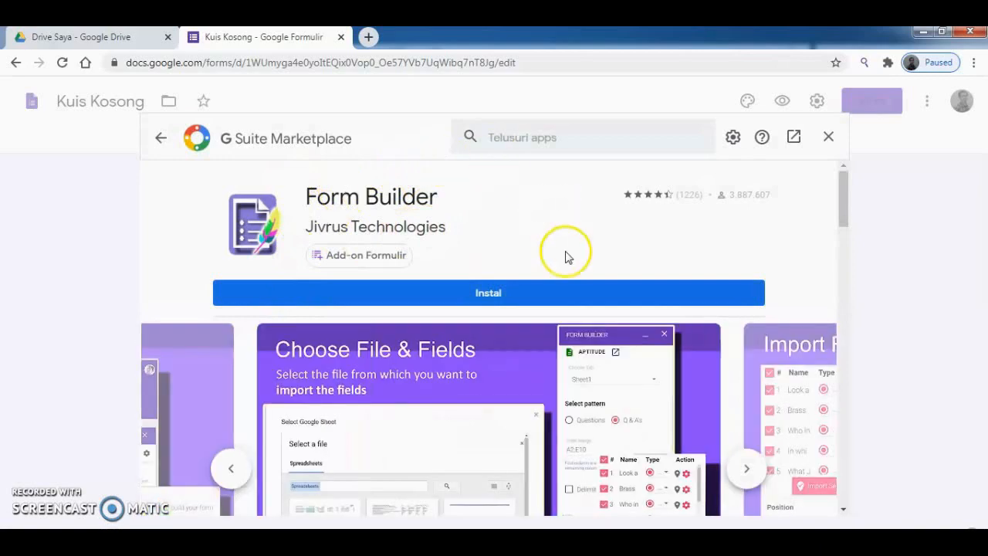
- Install Form Builder, grant it access to the Google account, and return to the Kuis Kosong form
{"action": "left_click", "coordinate": [503, 294]}
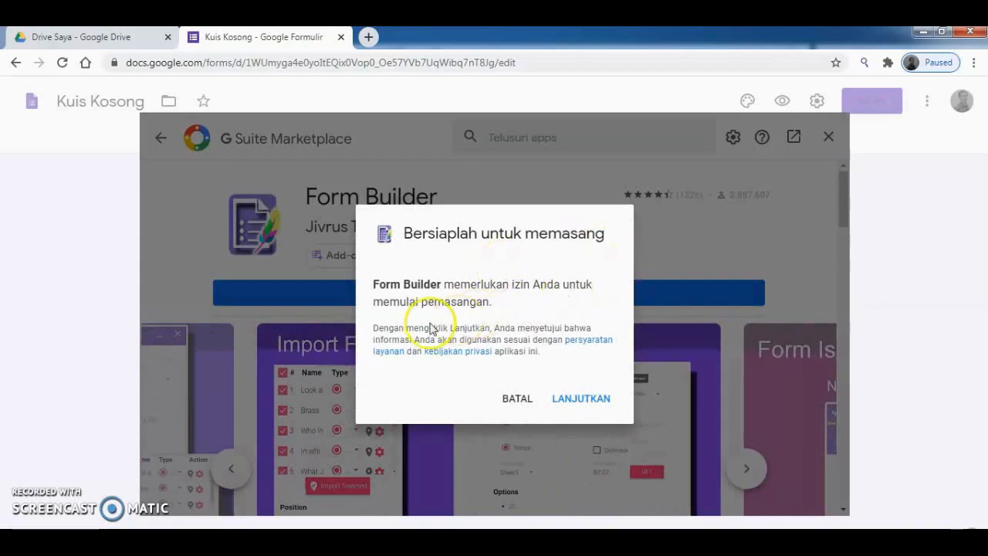
{"action": "left_click", "coordinate": [585, 399]}
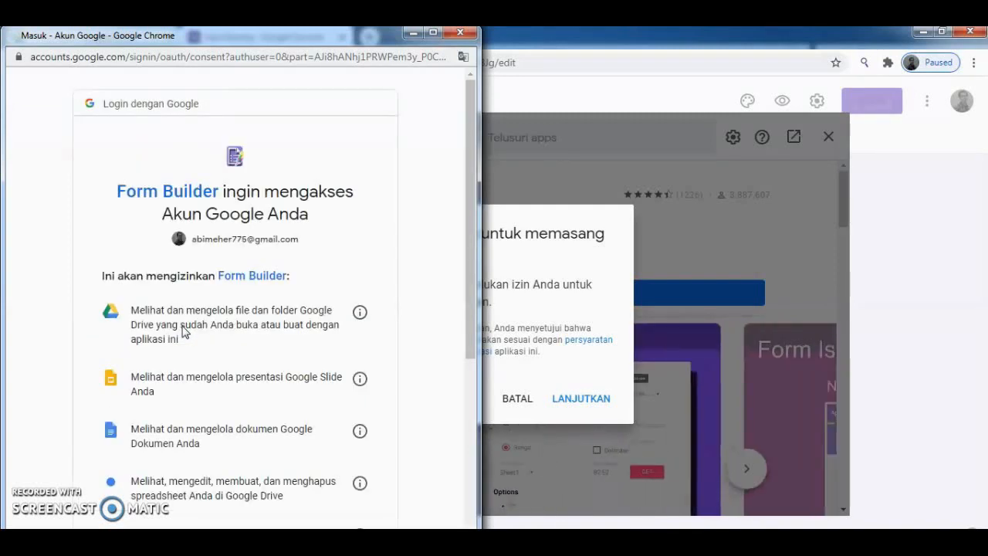
{"action": "left_click", "coordinate": [236, 277]}
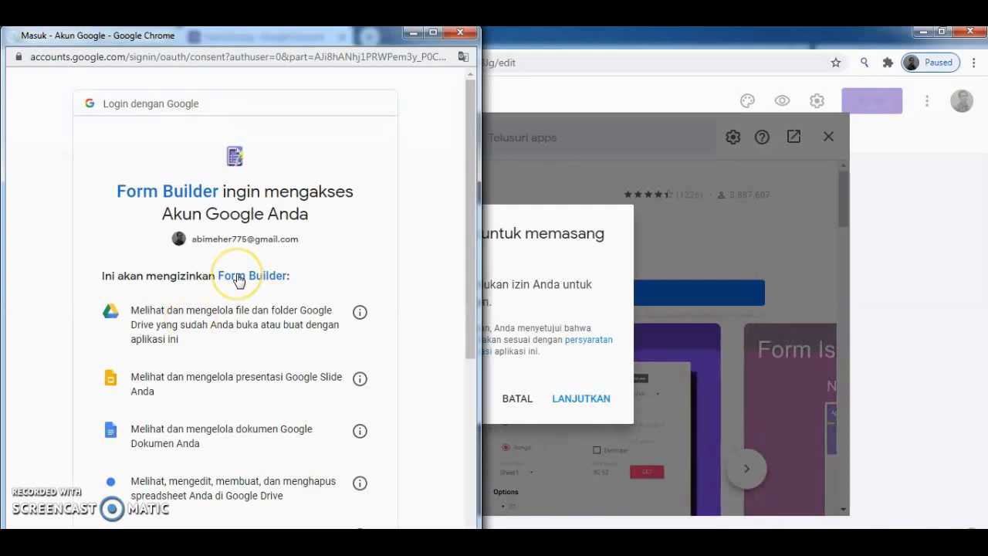
{"action": "scroll", "coordinate": [236, 278], "scroll_direction": "down", "scroll_amount": 5}
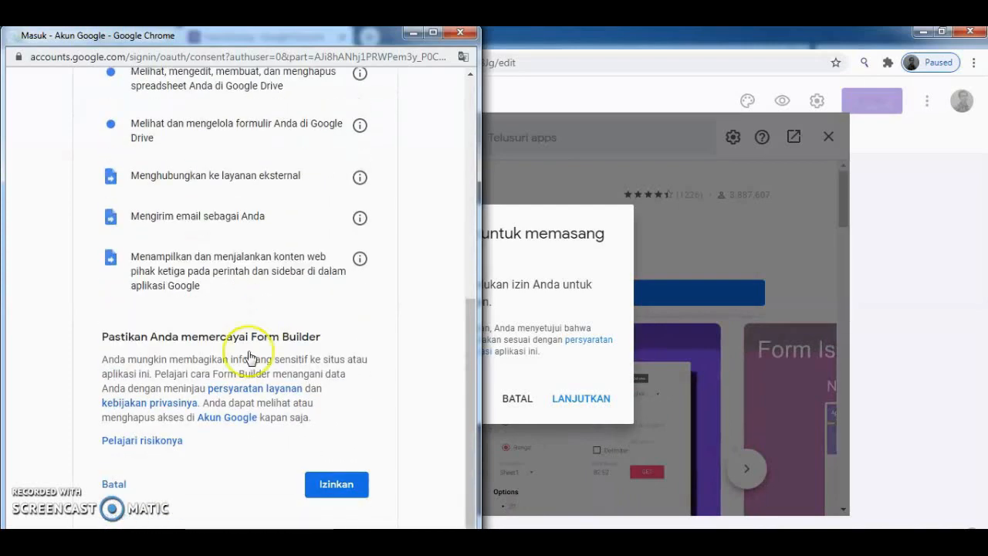
{"action": "scroll", "coordinate": [320, 463], "scroll_direction": "down", "scroll_amount": 8}
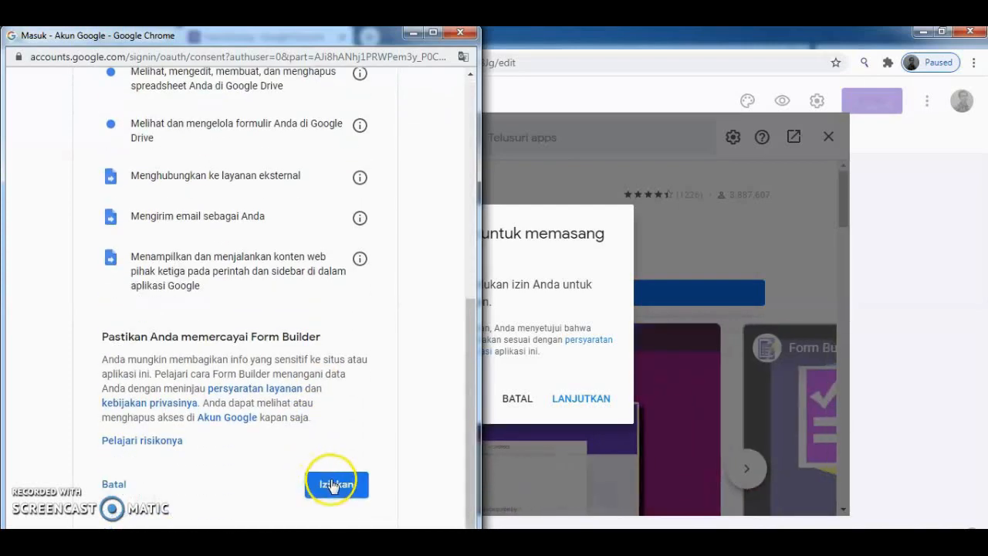
{"action": "left_click", "coordinate": [332, 485]}
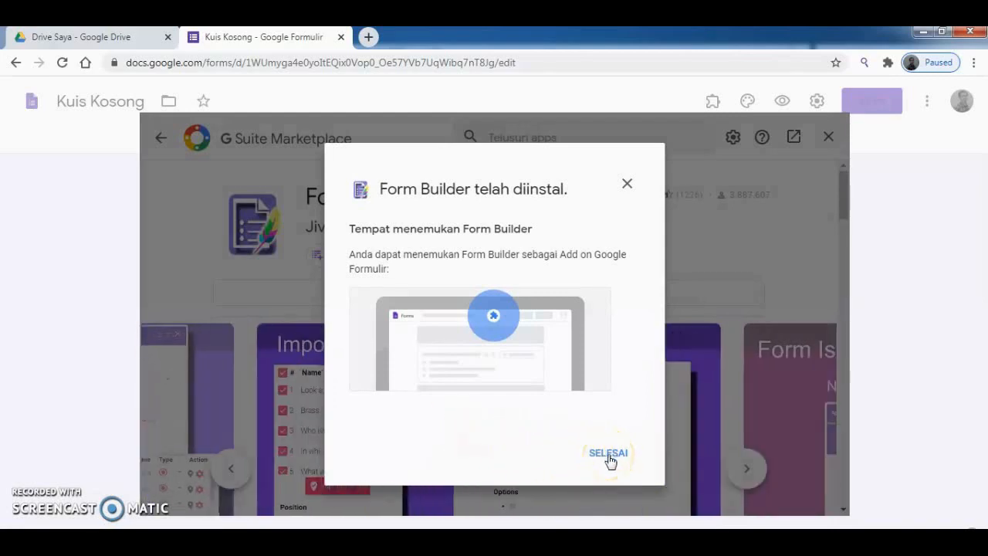
{"action": "left_click", "coordinate": [608, 454]}
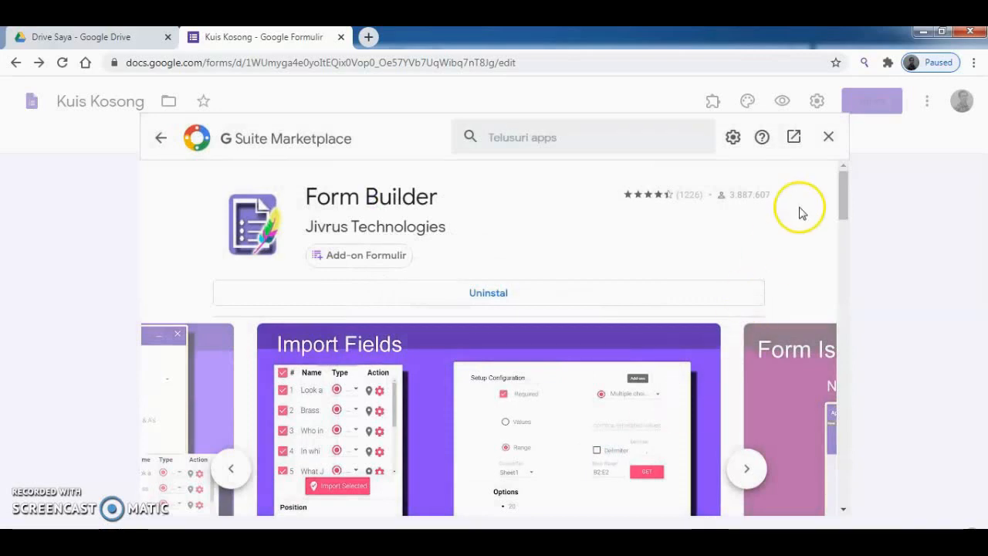
{"action": "left_click", "coordinate": [828, 139]}
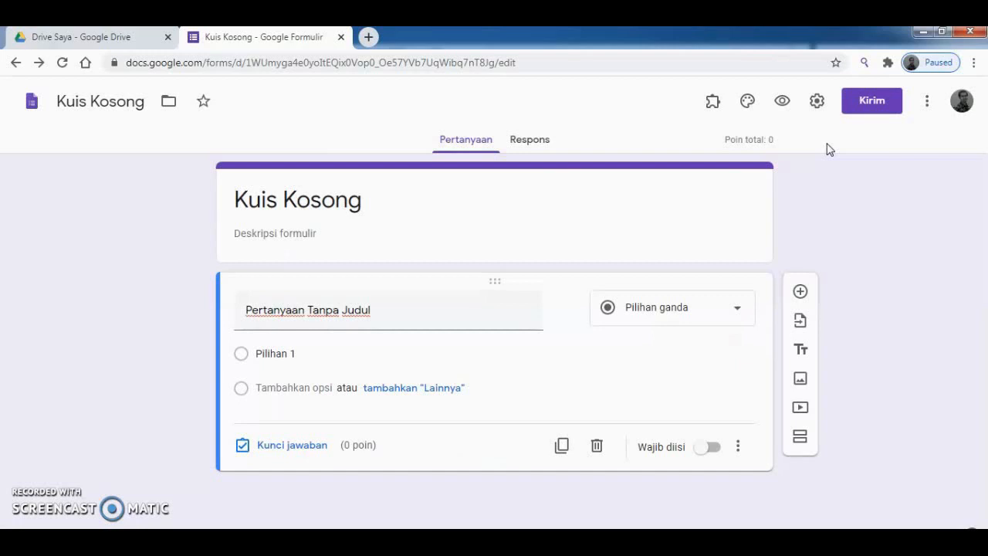
- Start the Form Builder add-on in the form and choose Google Docs as the import source
{"action": "left_click", "coordinate": [711, 109]}
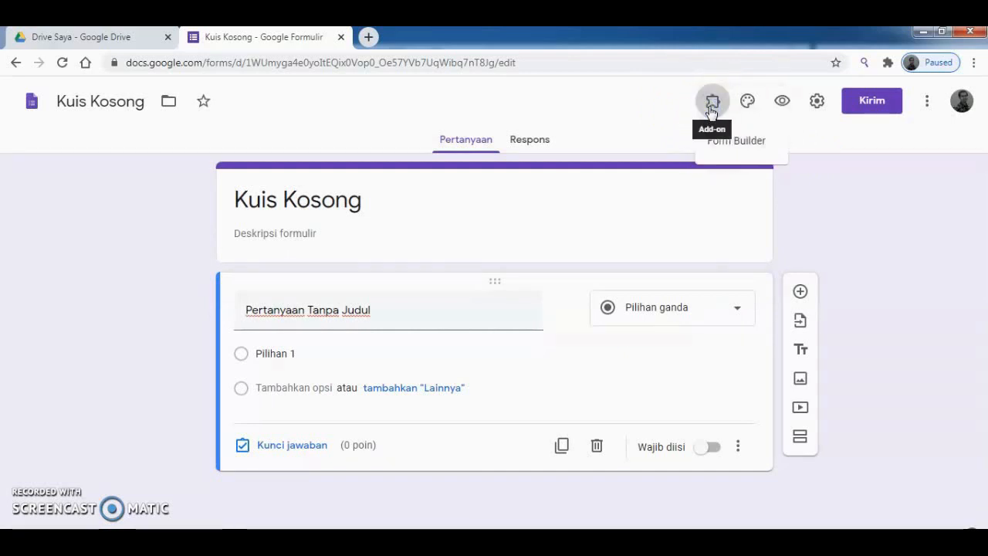
{"action": "left_click", "coordinate": [742, 142]}
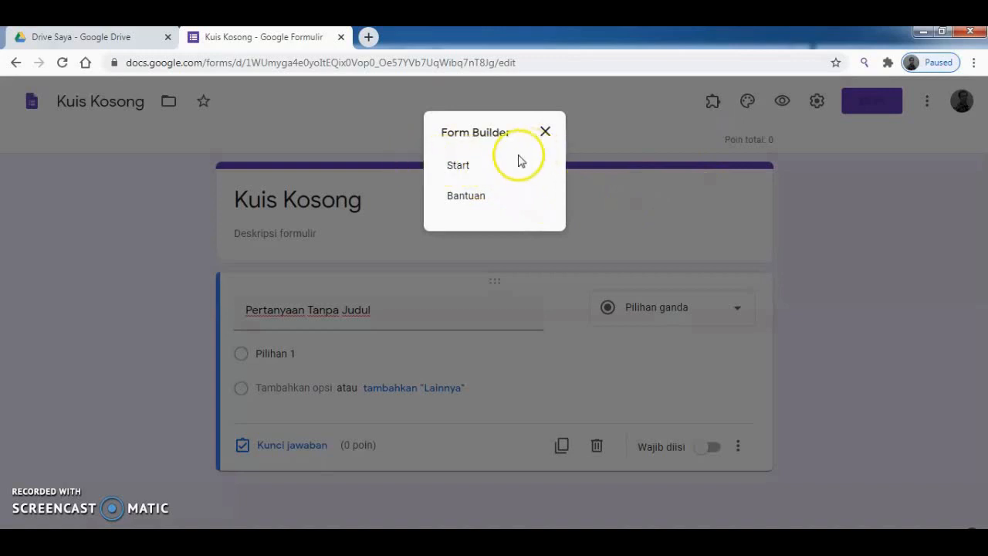
{"action": "left_click", "coordinate": [460, 170]}
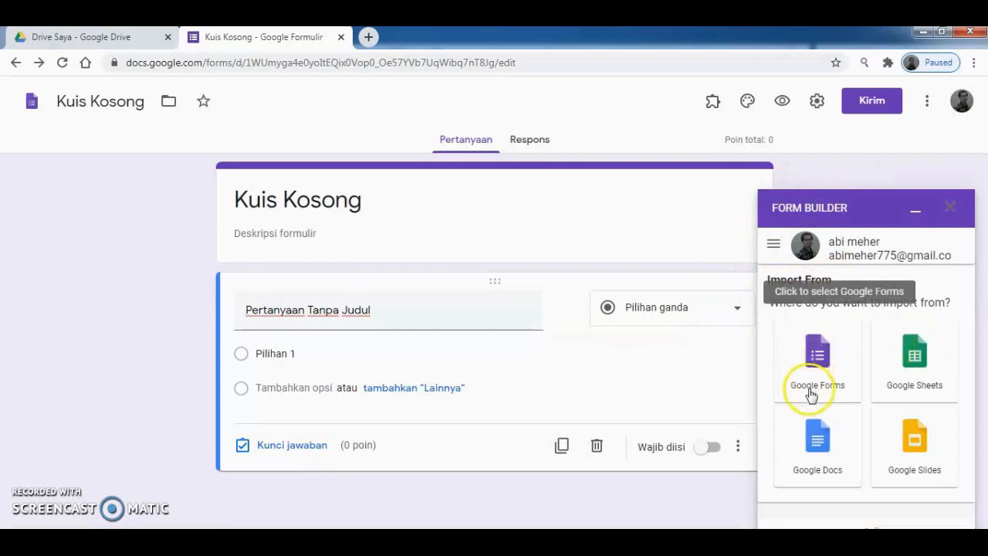
{"action": "left_click", "coordinate": [817, 447]}
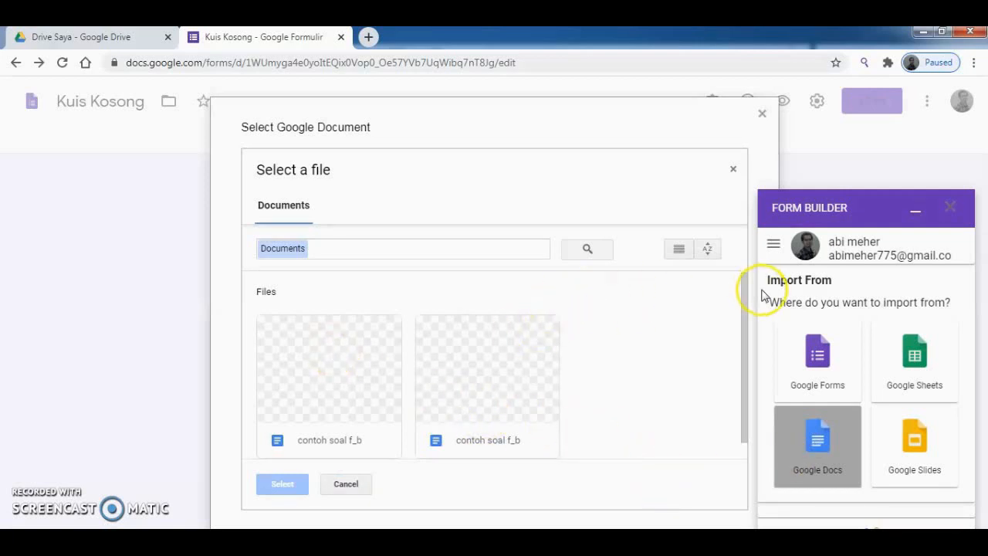
- Select the first contoh soal f_b document as the file to import questions from
{"action": "left_click_drag", "start_coordinate": [746, 292], "coordinate": [743, 393]}
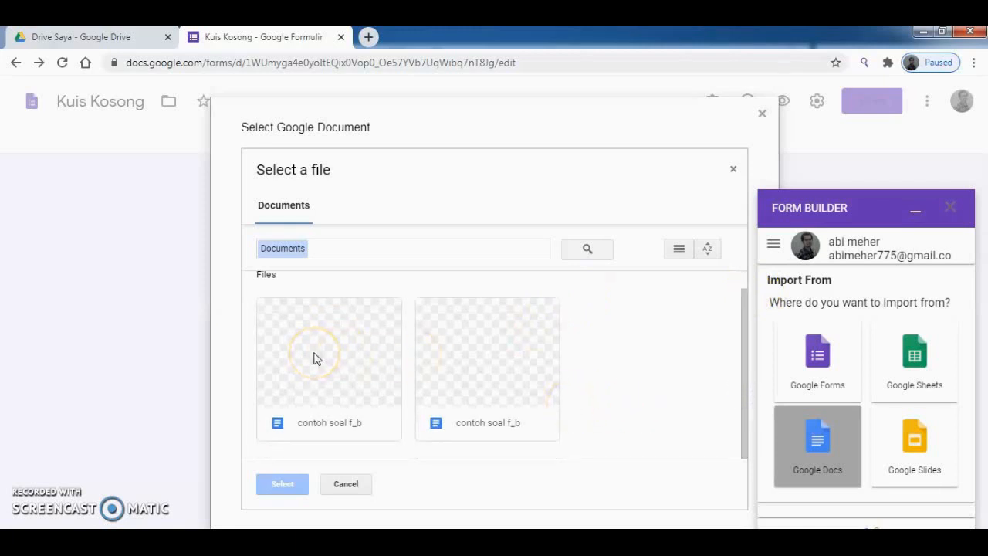
{"action": "left_click", "coordinate": [320, 249]}
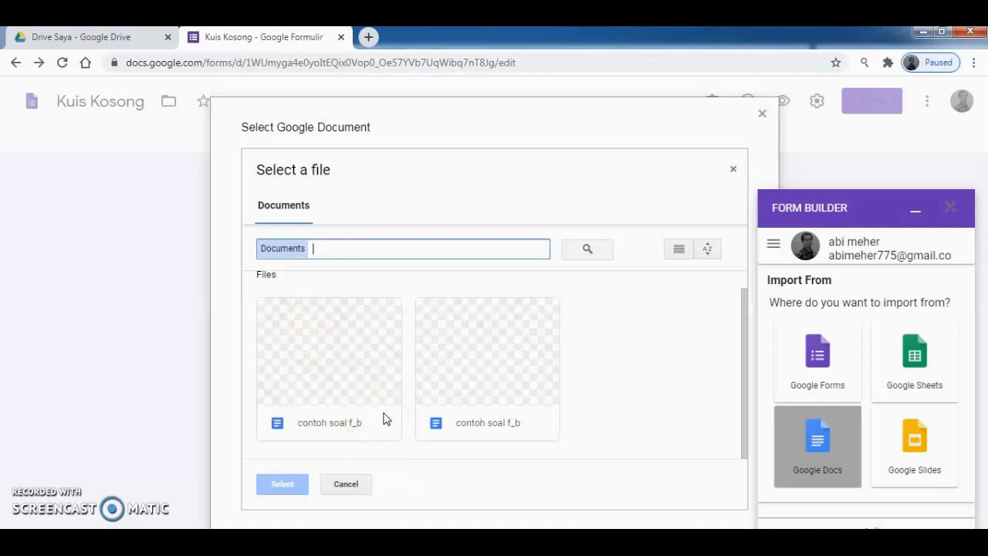
{"action": "left_click", "coordinate": [337, 385]}
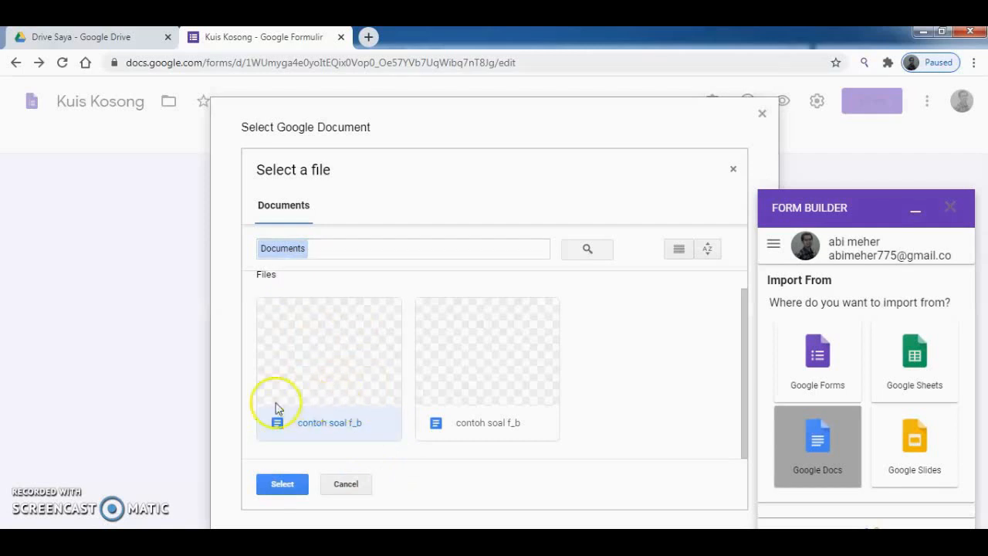
{"action": "left_click", "coordinate": [283, 491]}
{"action": "left_click", "coordinate": [283, 489]}
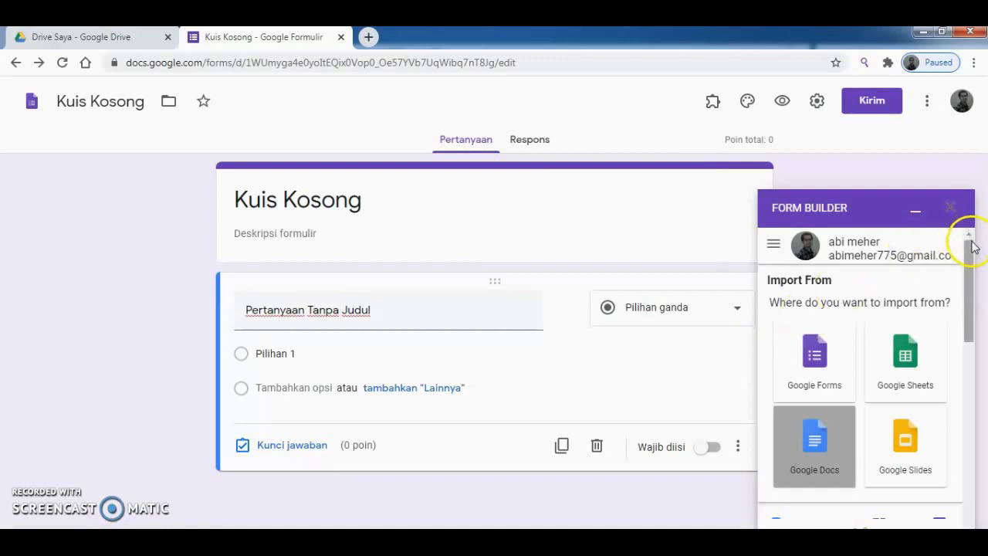
- Look through the questions listed as ready to import and the import options below them in Form Builder
{"action": "left_click_drag", "start_coordinate": [974, 254], "coordinate": [973, 327]}
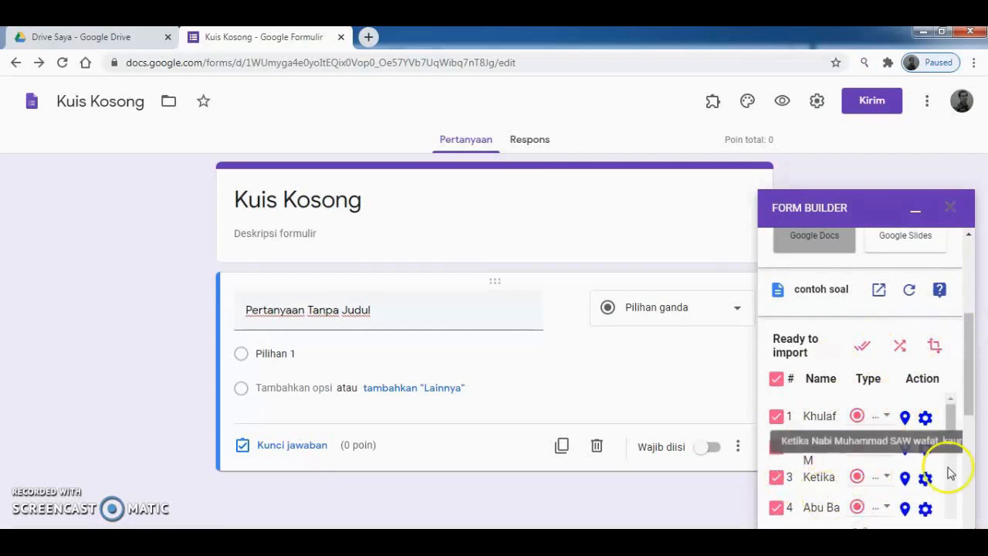
{"action": "left_click_drag", "start_coordinate": [975, 361], "coordinate": [969, 398]}
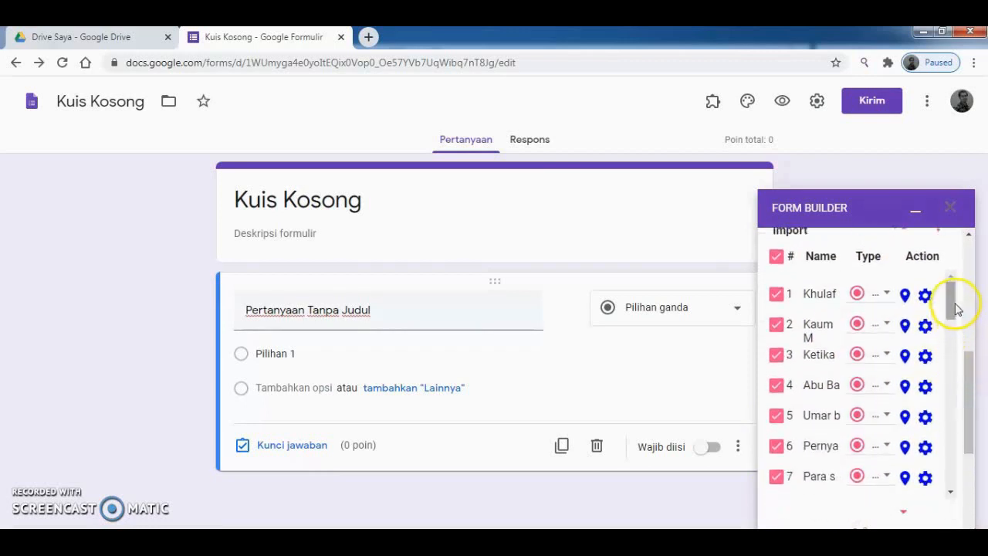
{"action": "left_click_drag", "start_coordinate": [955, 304], "coordinate": [946, 478]}
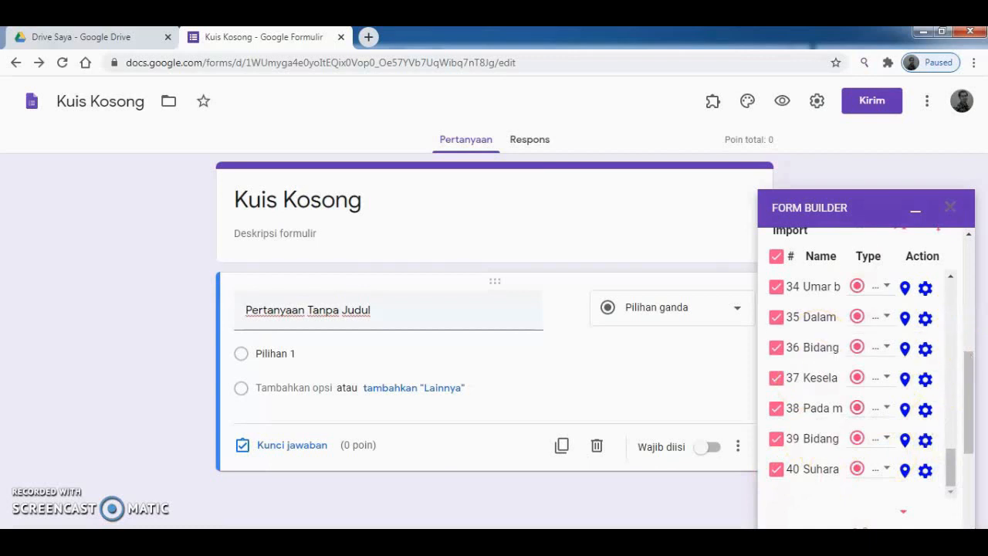
{"action": "left_click_drag", "start_coordinate": [965, 434], "coordinate": [971, 480]}
{"action": "left_click", "coordinate": [948, 310]}
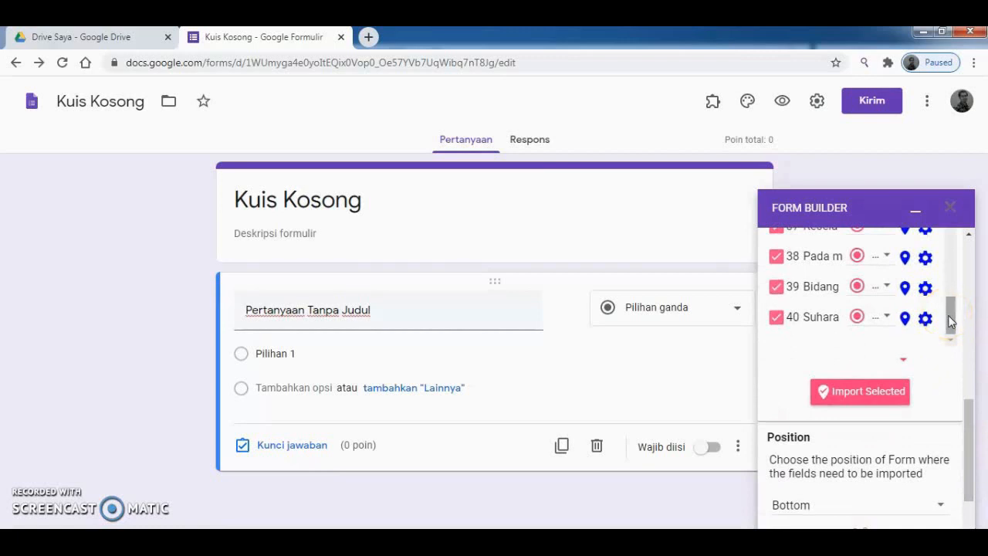
{"action": "left_click_drag", "start_coordinate": [952, 313], "coordinate": [957, 239]}
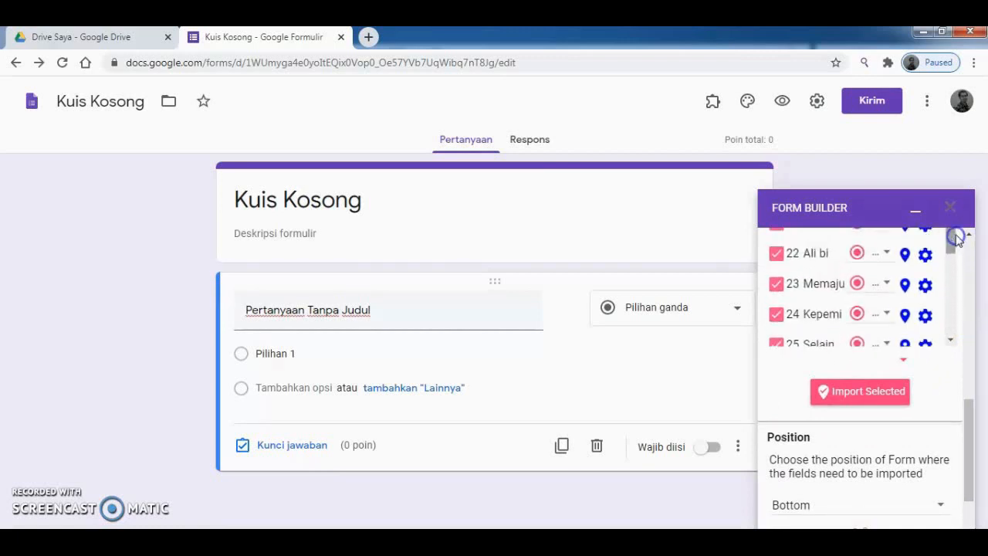
{"action": "left_click_drag", "start_coordinate": [962, 394], "coordinate": [972, 341]}
{"action": "left_click_drag", "start_coordinate": [950, 470], "coordinate": [953, 372]}
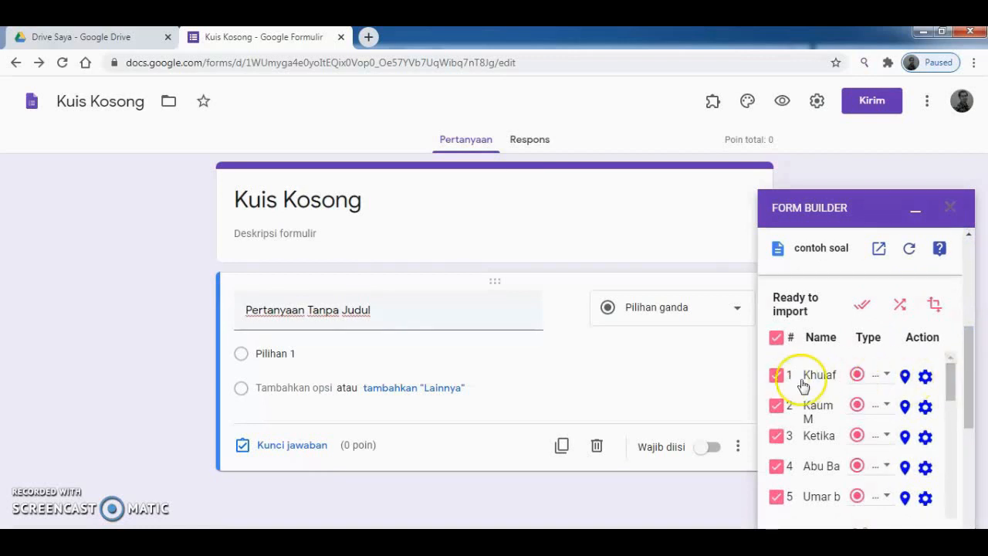
{"action": "left_click", "coordinate": [951, 378]}
{"action": "left_click_drag", "start_coordinate": [951, 378], "coordinate": [952, 413]}
{"action": "scroll", "coordinate": [886, 409], "scroll_direction": "down", "scroll_amount": 8}
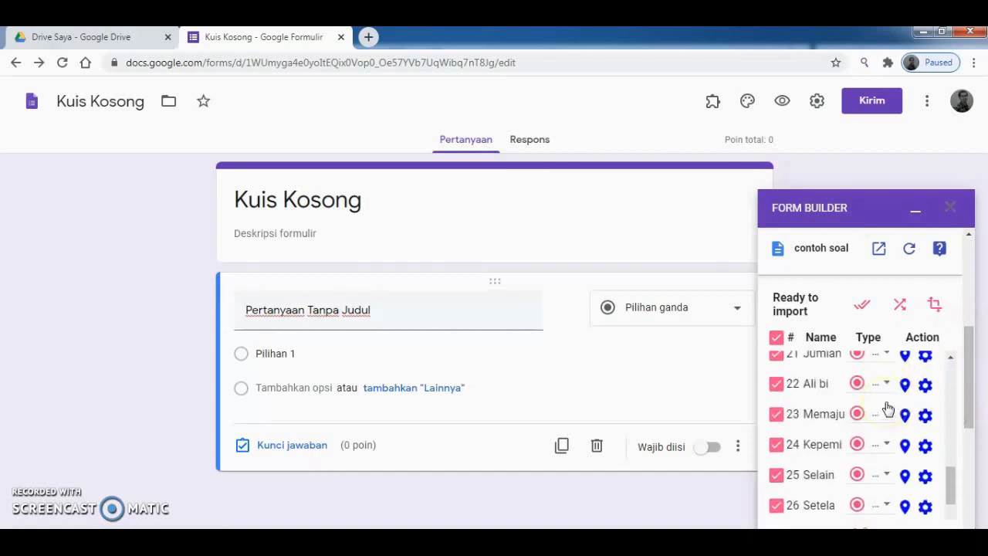
- Import all the selected questions from the contoh soal document into the form
{"action": "scroll", "coordinate": [869, 440], "scroll_direction": "down", "scroll_amount": 2}
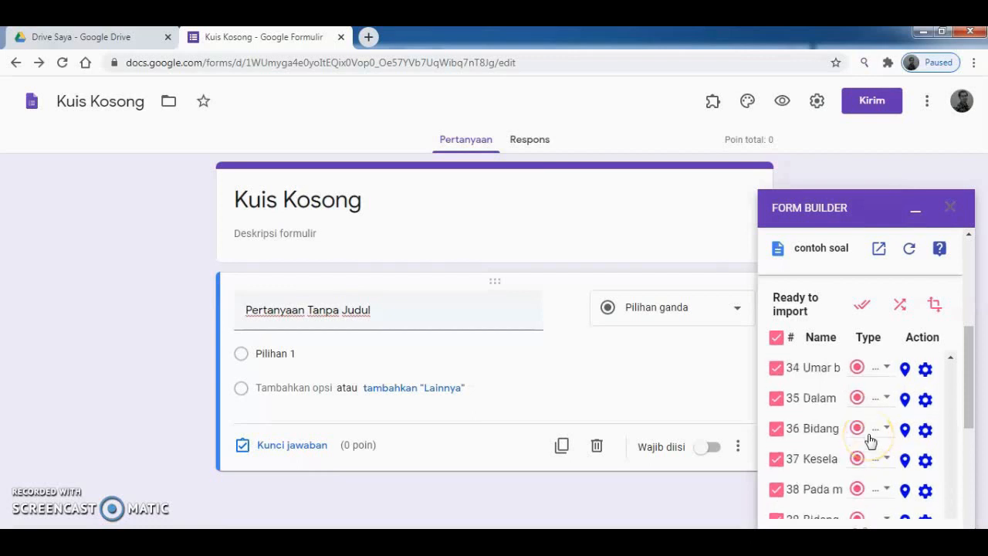
{"action": "scroll", "coordinate": [870, 441], "scroll_direction": "down", "scroll_amount": 3}
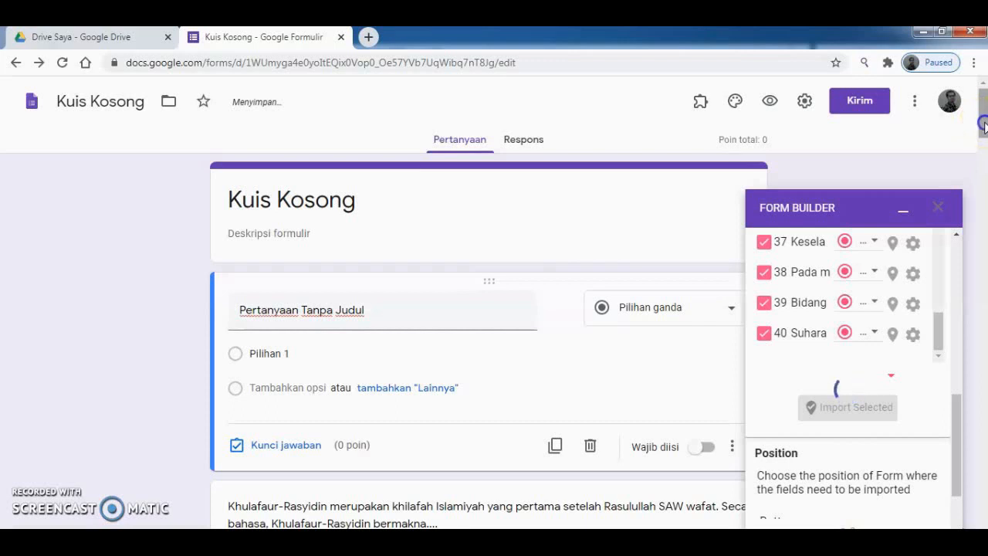
- Look through the imported multiple-choice questions and their answer options as they are added to the form
{"action": "left_click_drag", "start_coordinate": [981, 123], "coordinate": [979, 151]}
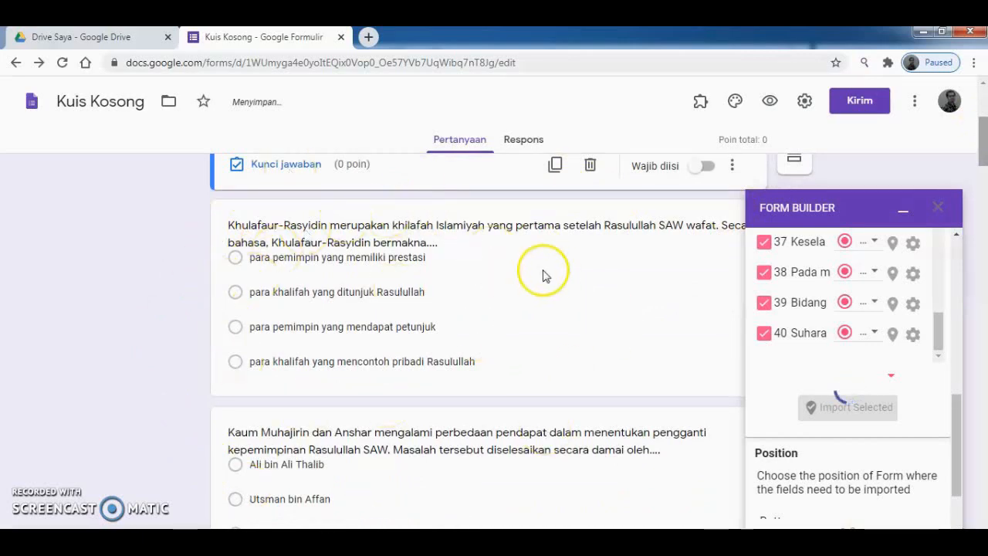
{"action": "scroll", "coordinate": [561, 274], "scroll_direction": "down", "scroll_amount": 3}
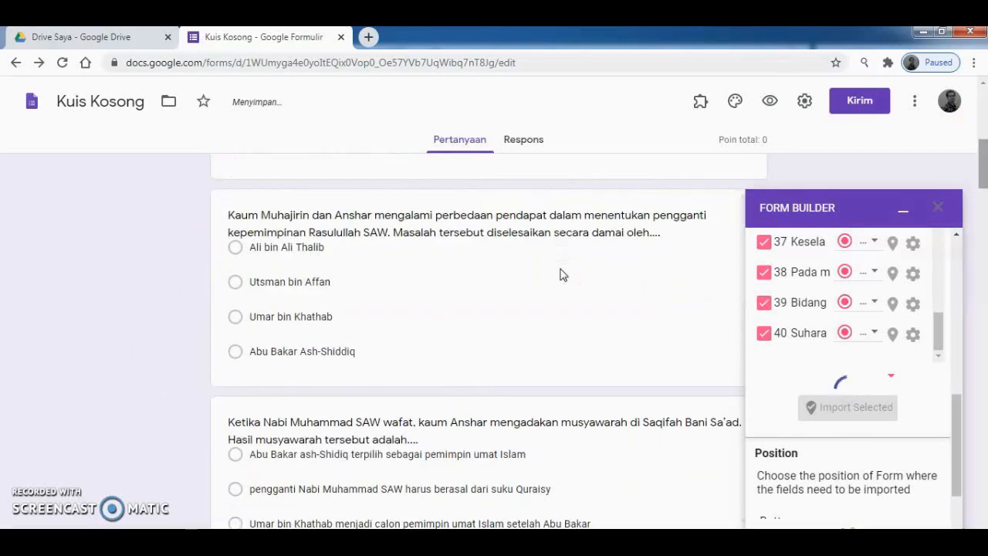
{"action": "scroll", "coordinate": [560, 274], "scroll_direction": "down", "scroll_amount": 2}
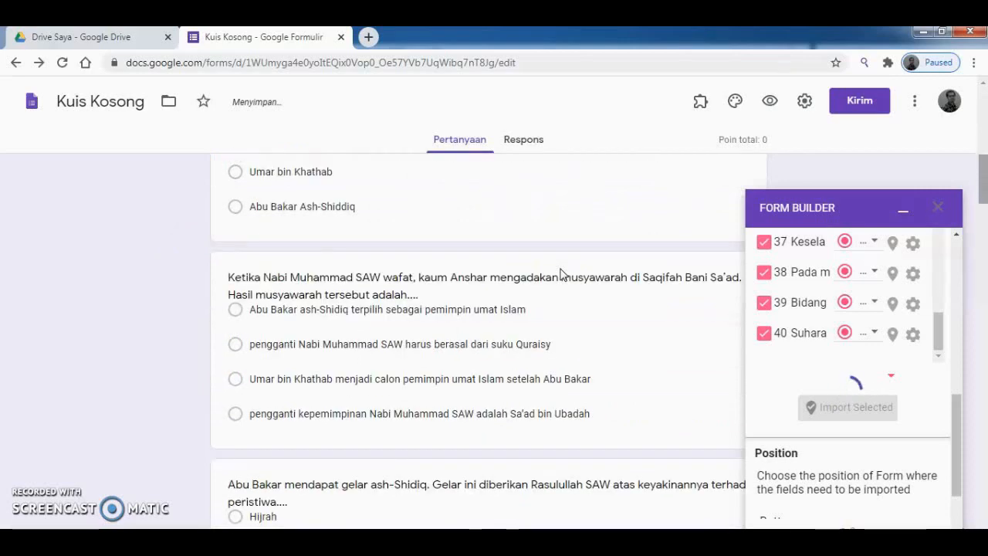
{"action": "scroll", "coordinate": [560, 274], "scroll_direction": "down", "scroll_amount": 2}
{"action": "scroll", "coordinate": [560, 274], "scroll_direction": "down", "scroll_amount": 1}
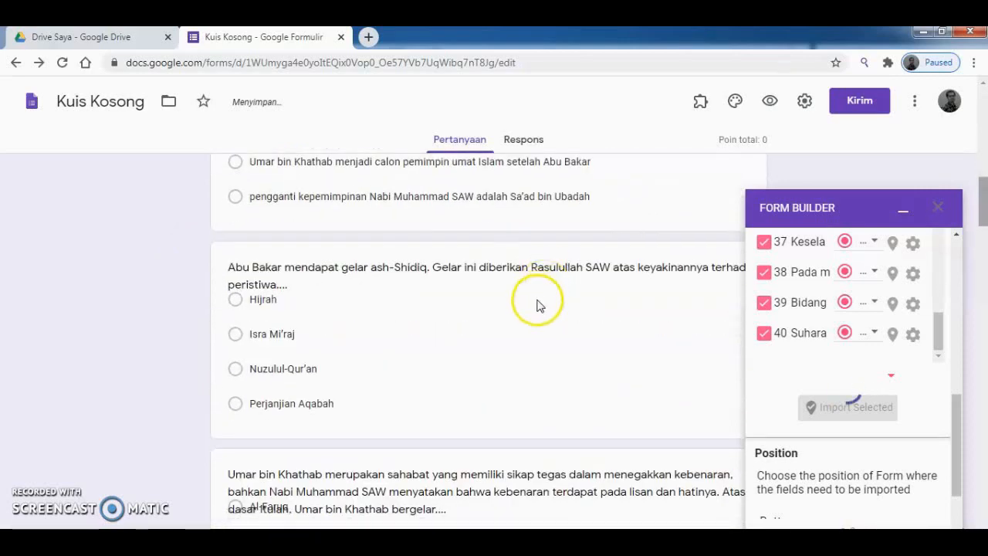
{"action": "scroll", "coordinate": [537, 304], "scroll_direction": "down", "scroll_amount": 2}
{"action": "scroll", "coordinate": [538, 306], "scroll_direction": "down", "scroll_amount": 1}
{"action": "scroll", "coordinate": [538, 306], "scroll_direction": "down", "scroll_amount": 3}
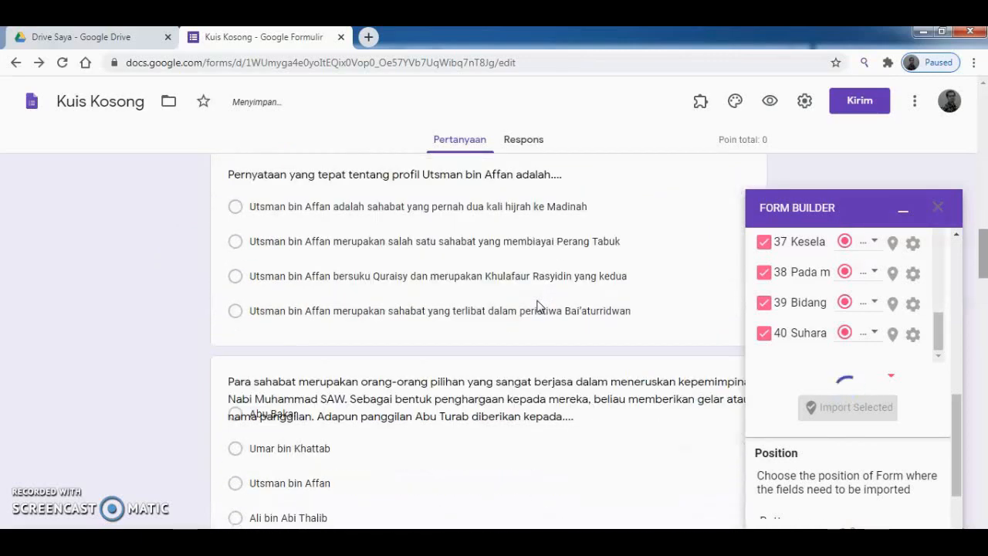
{"action": "scroll", "coordinate": [538, 306], "scroll_direction": "down", "scroll_amount": 4}
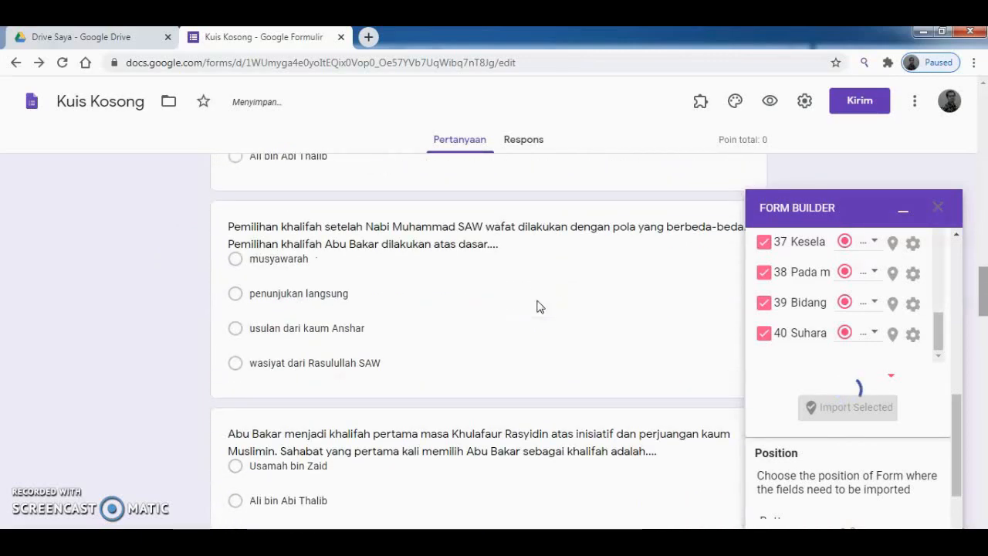
{"action": "scroll", "coordinate": [538, 306], "scroll_direction": "down", "scroll_amount": 4}
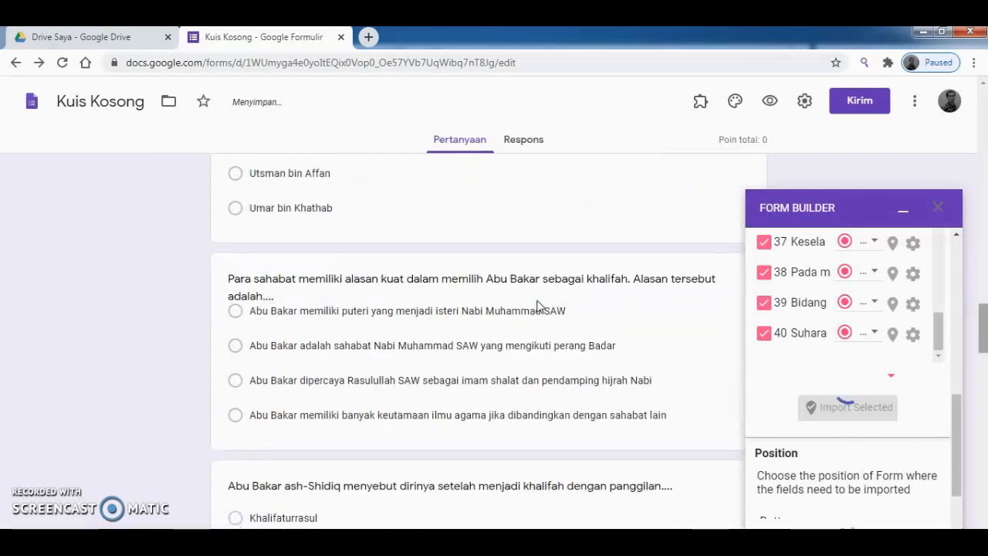
{"action": "scroll", "coordinate": [538, 305], "scroll_direction": "down", "scroll_amount": 2}
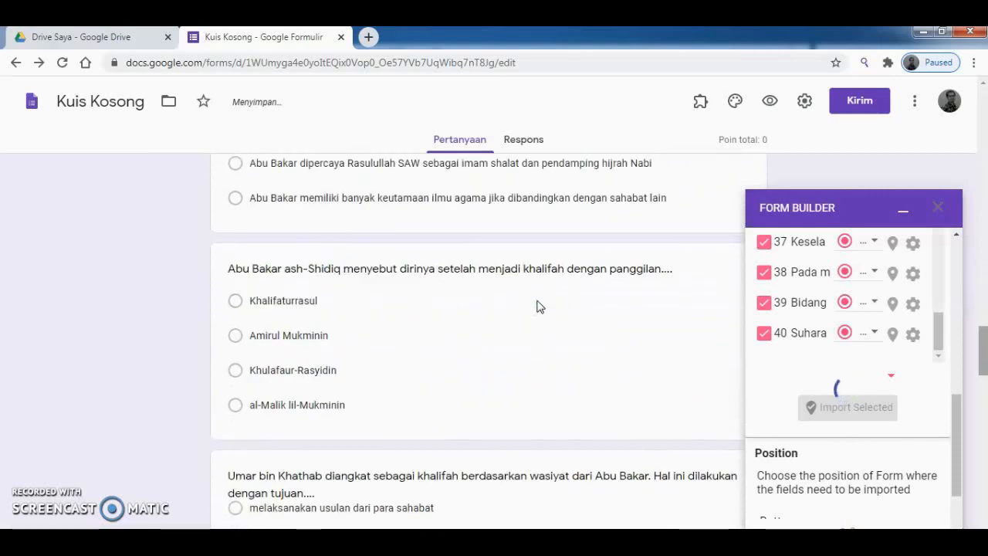
{"action": "scroll", "coordinate": [546, 477], "scroll_direction": "down", "scroll_amount": 1}
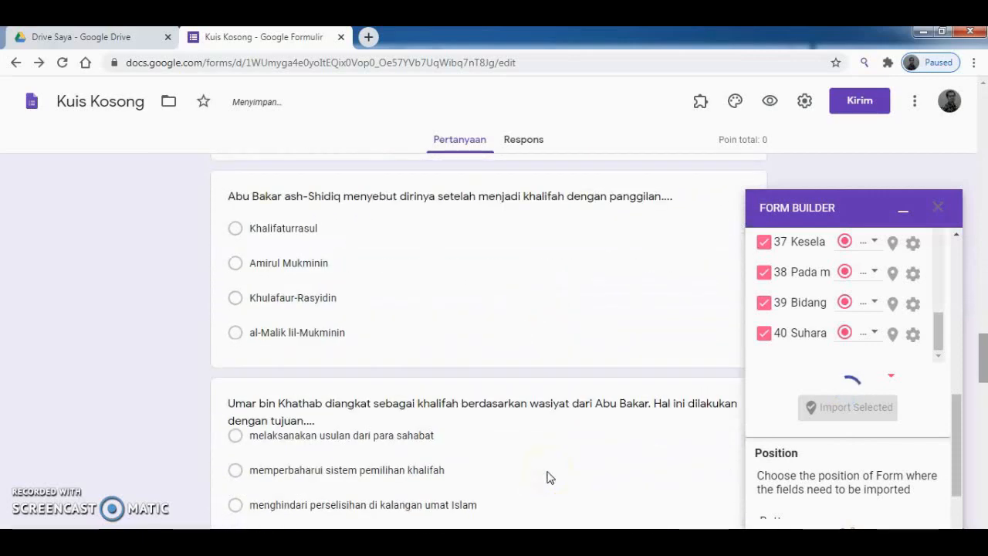
{"action": "scroll", "coordinate": [546, 477], "scroll_direction": "down", "scroll_amount": 2}
{"action": "scroll", "coordinate": [546, 477], "scroll_direction": "down", "scroll_amount": 4}
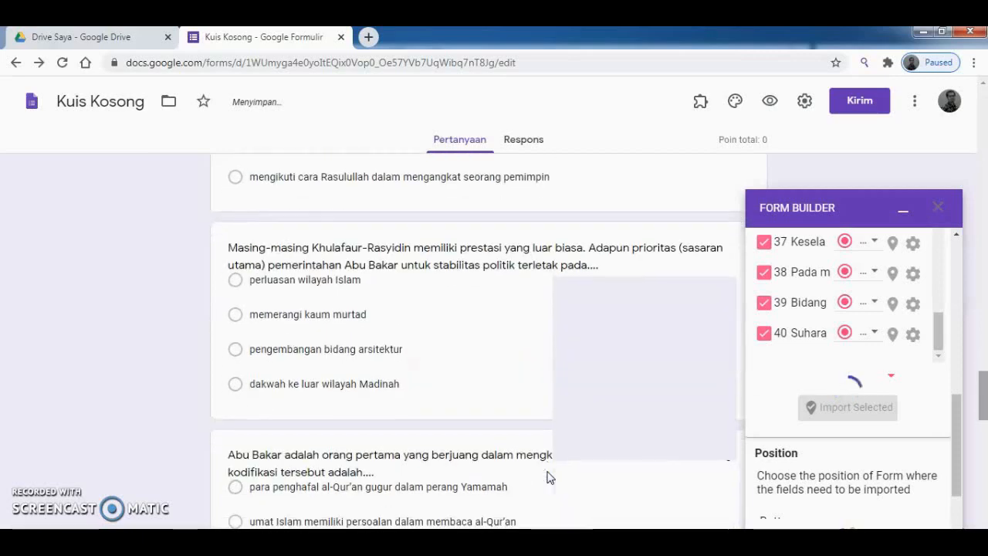
{"action": "scroll", "coordinate": [546, 477], "scroll_direction": "down", "scroll_amount": 4}
- Choose to wait for the unresponsive form page and return to the start of the imported questions
{"action": "left_click", "coordinate": [560, 392]}
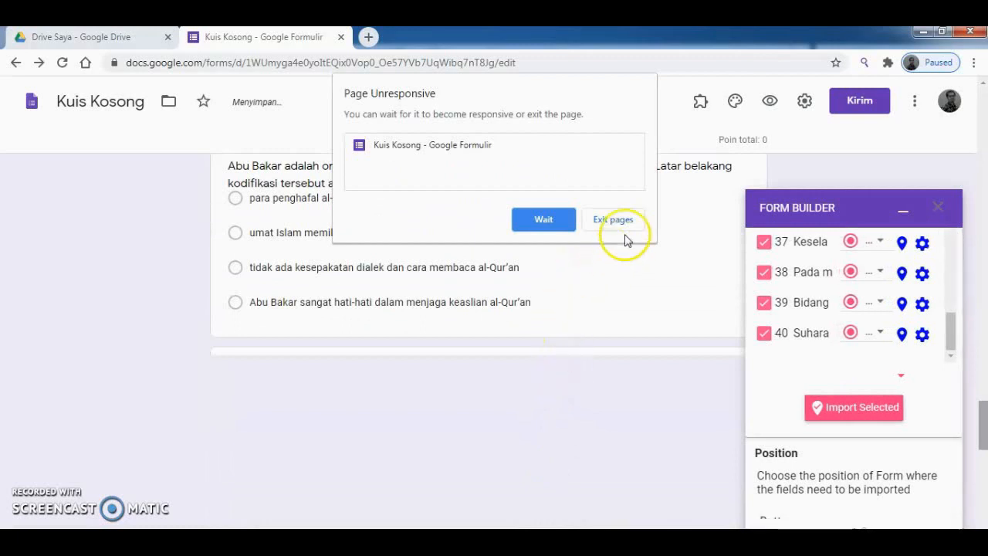
{"action": "left_click", "coordinate": [543, 222]}
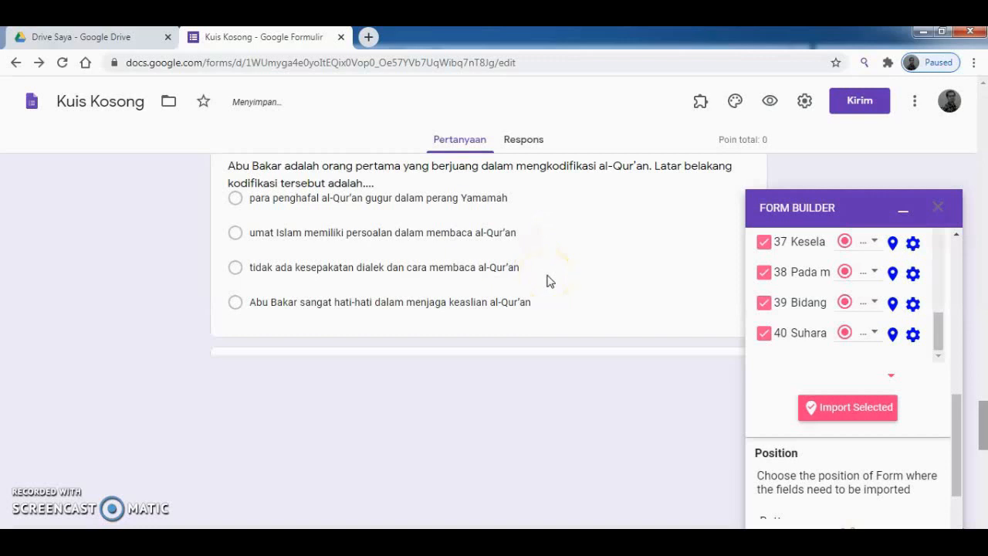
{"action": "scroll", "coordinate": [546, 281], "scroll_direction": "up", "scroll_amount": 2}
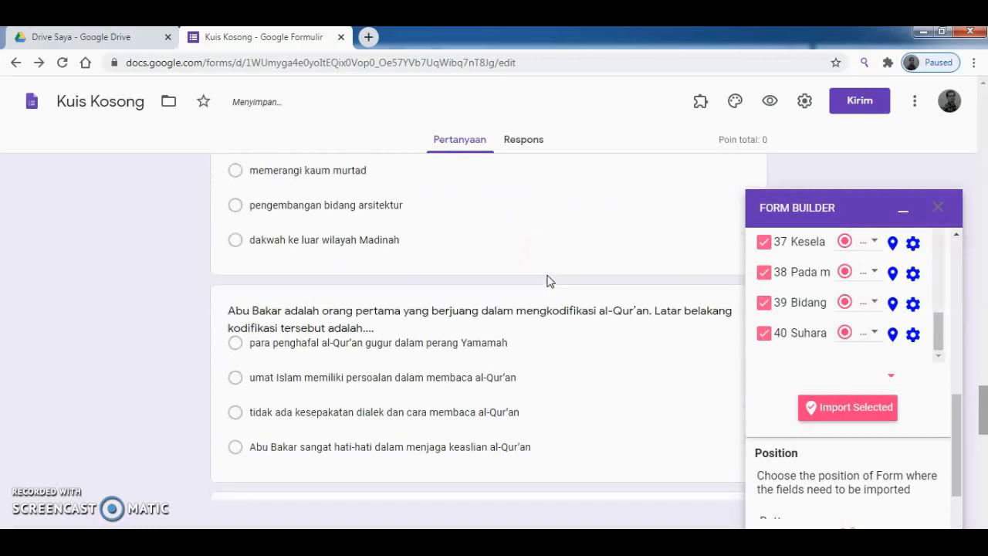
{"action": "scroll", "coordinate": [546, 281], "scroll_direction": "up", "scroll_amount": 2}
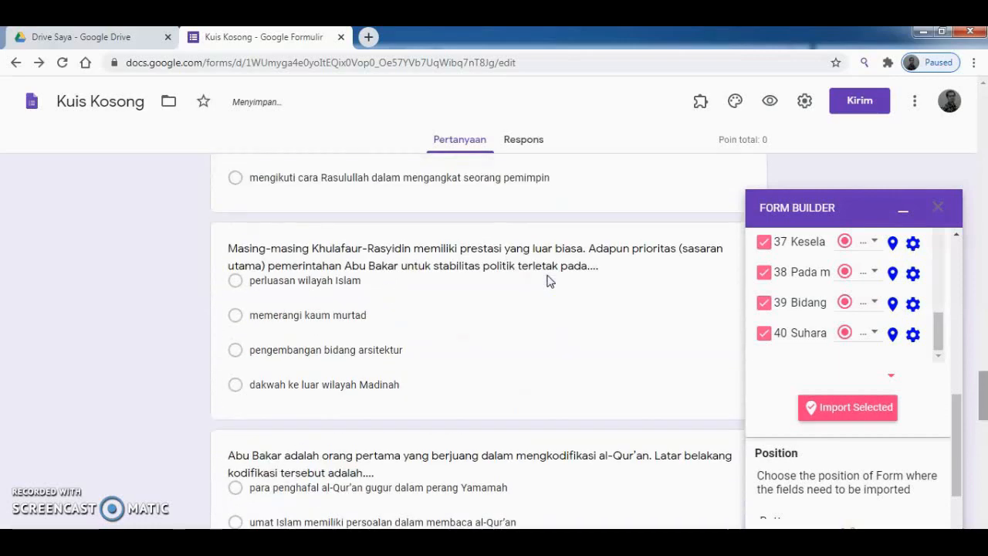
{"action": "scroll", "coordinate": [546, 280], "scroll_direction": "up", "scroll_amount": 8}
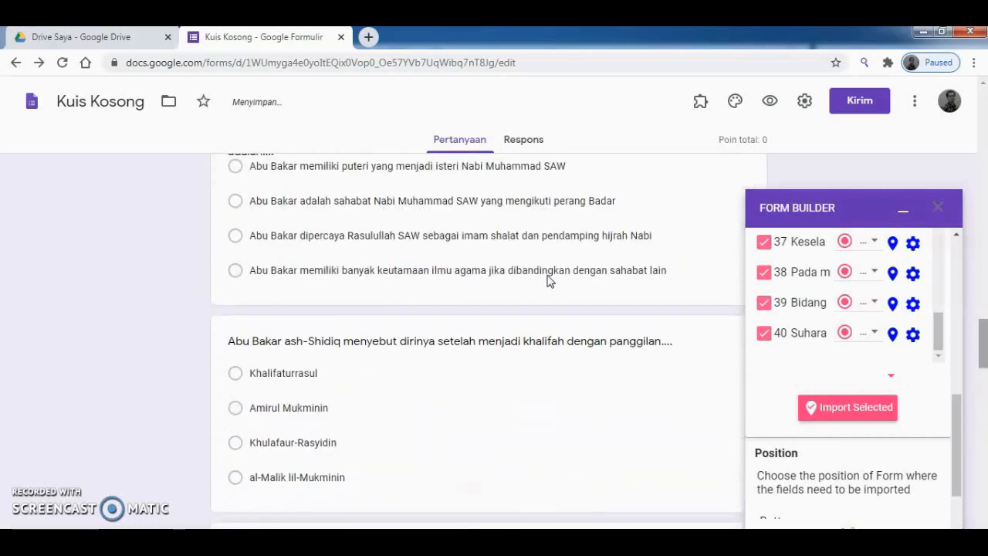
{"action": "scroll", "coordinate": [546, 281], "scroll_direction": "up", "scroll_amount": 8}
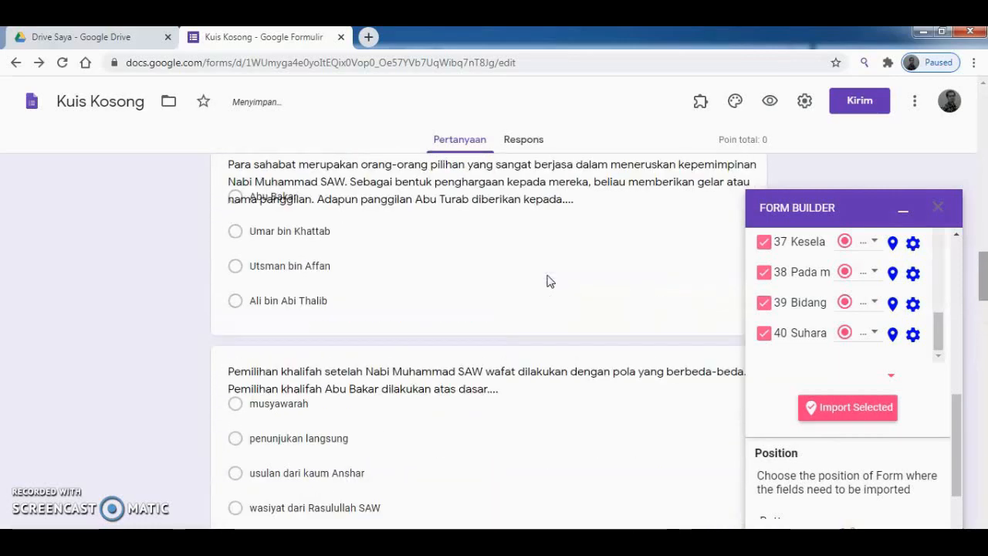
{"action": "scroll", "coordinate": [546, 281], "scroll_direction": "up", "scroll_amount": 8}
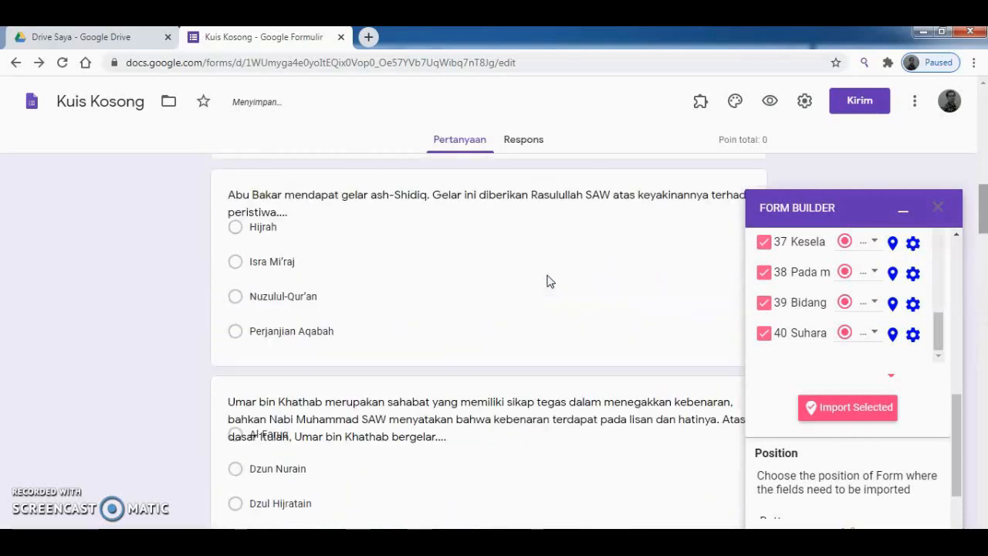
{"action": "scroll", "coordinate": [546, 281], "scroll_direction": "up", "scroll_amount": 8}
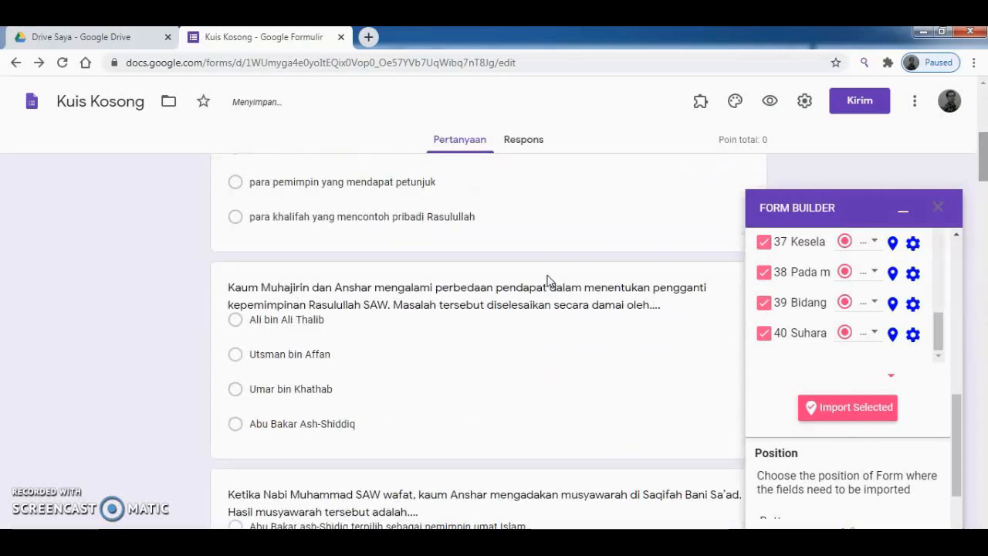
{"action": "scroll", "coordinate": [547, 281], "scroll_direction": "up", "scroll_amount": 2}
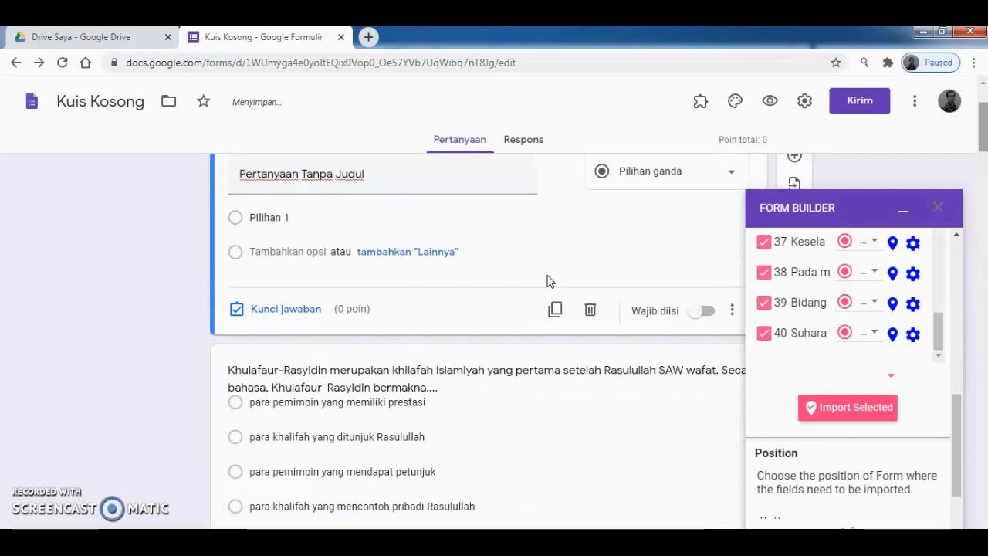
{"action": "scroll", "coordinate": [529, 342], "scroll_direction": "down", "scroll_amount": 2}
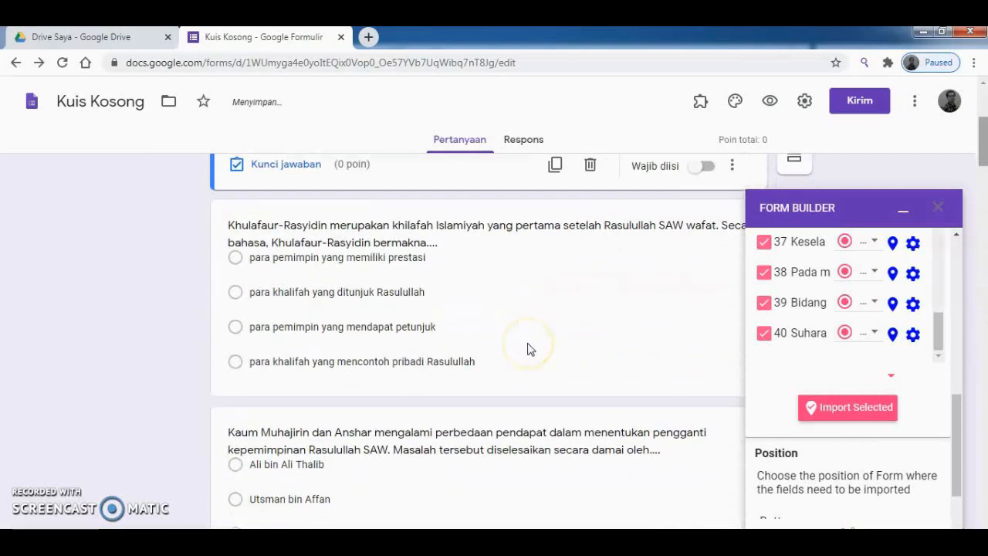
{"action": "scroll", "coordinate": [529, 349], "scroll_direction": "down", "scroll_amount": 8}
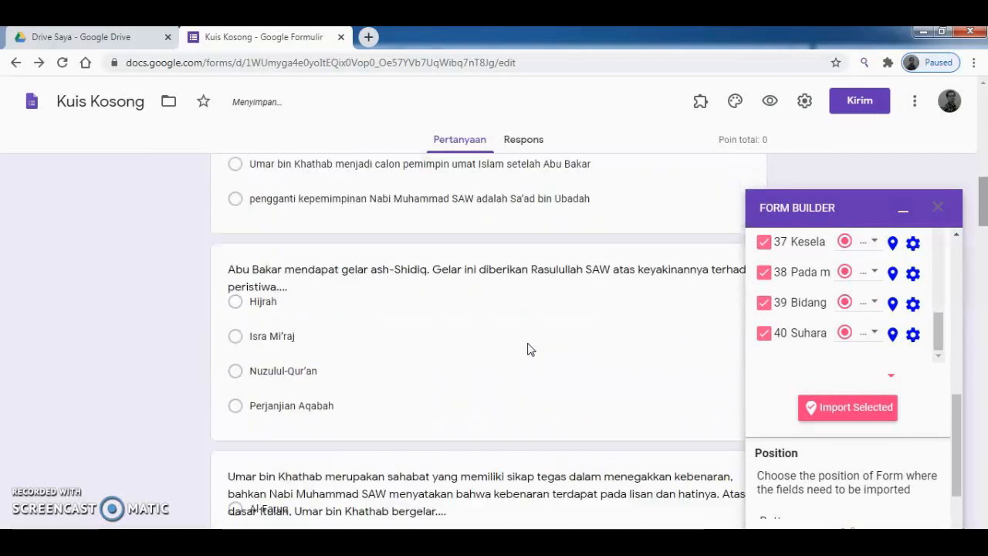
{"action": "scroll", "coordinate": [530, 349], "scroll_direction": "down", "scroll_amount": 7}
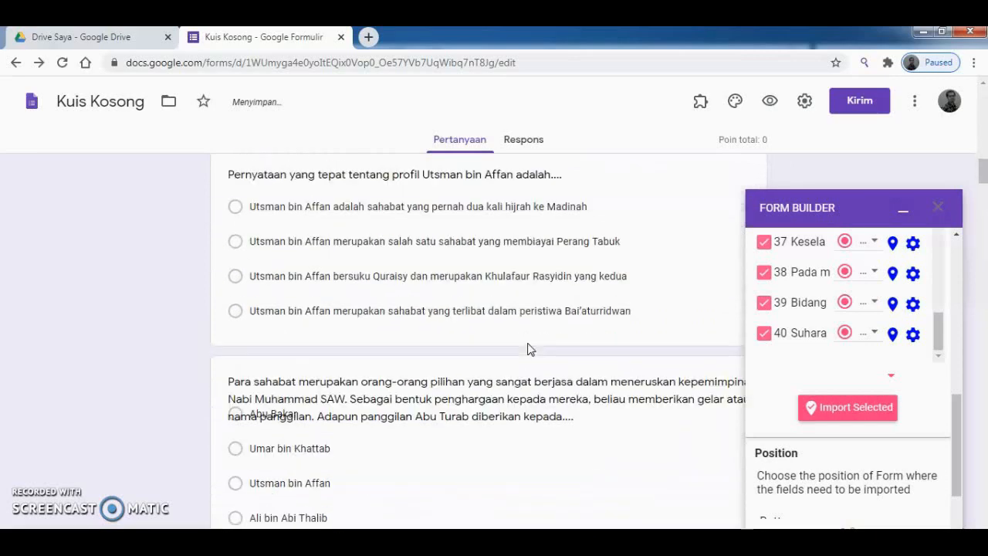
{"action": "scroll", "coordinate": [529, 348], "scroll_direction": "down", "scroll_amount": 7}
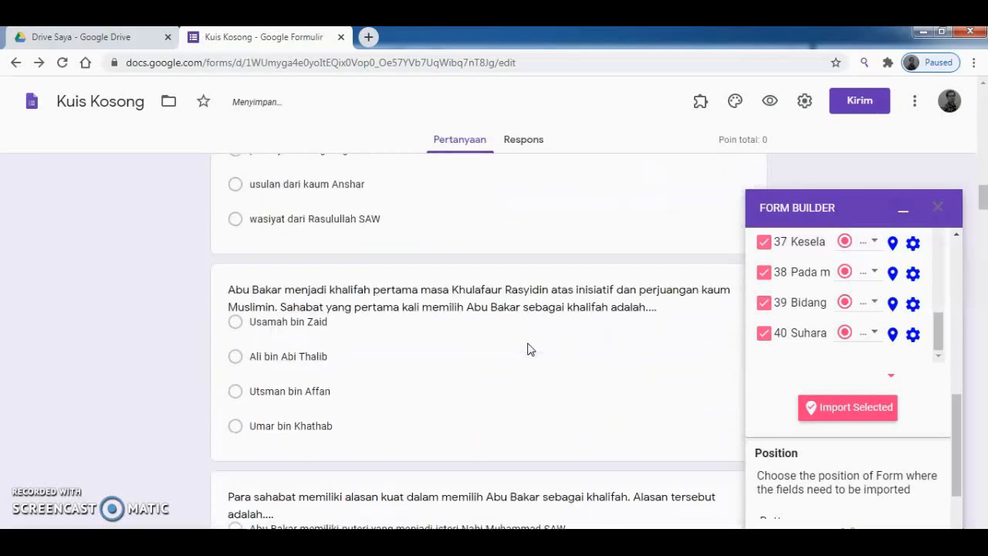
{"action": "scroll", "coordinate": [529, 349], "scroll_direction": "down", "scroll_amount": 7}
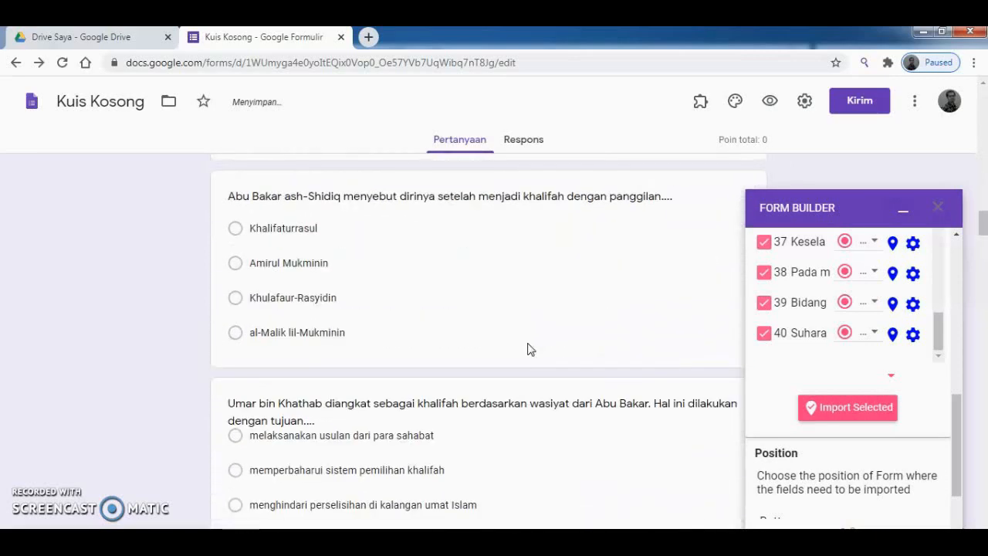
{"action": "scroll", "coordinate": [529, 349], "scroll_direction": "down", "scroll_amount": 7}
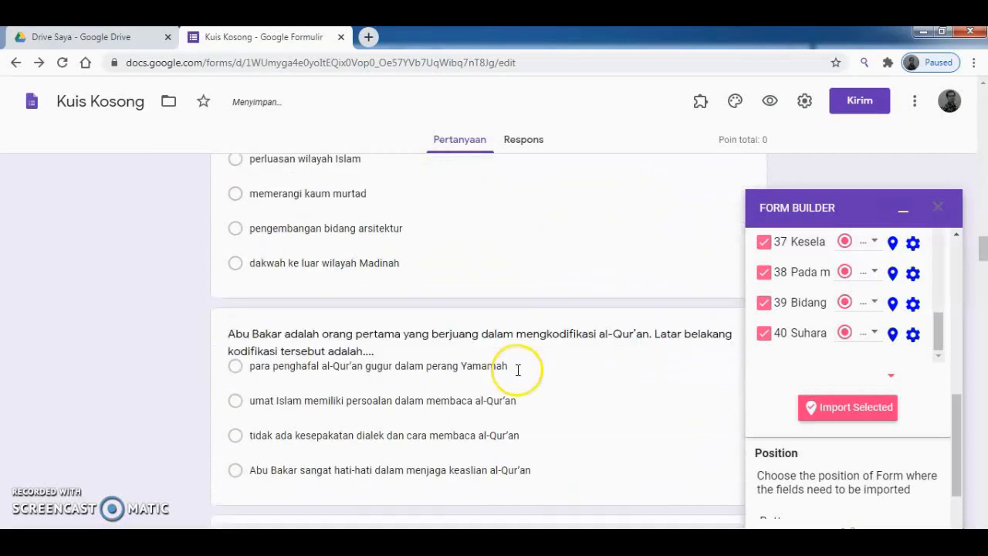
{"action": "scroll", "coordinate": [518, 370], "scroll_direction": "down", "scroll_amount": 6}
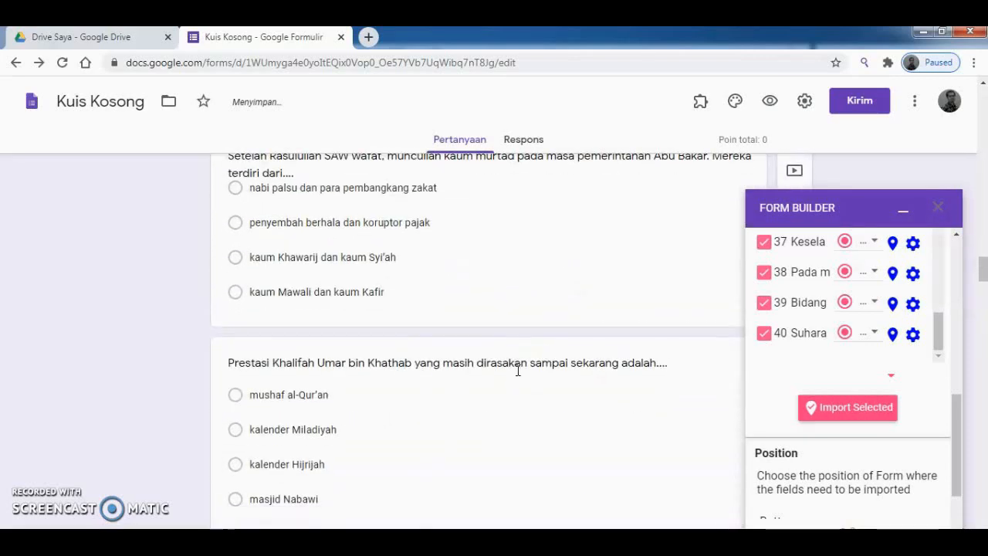
{"action": "scroll", "coordinate": [517, 369], "scroll_direction": "down", "scroll_amount": 7}
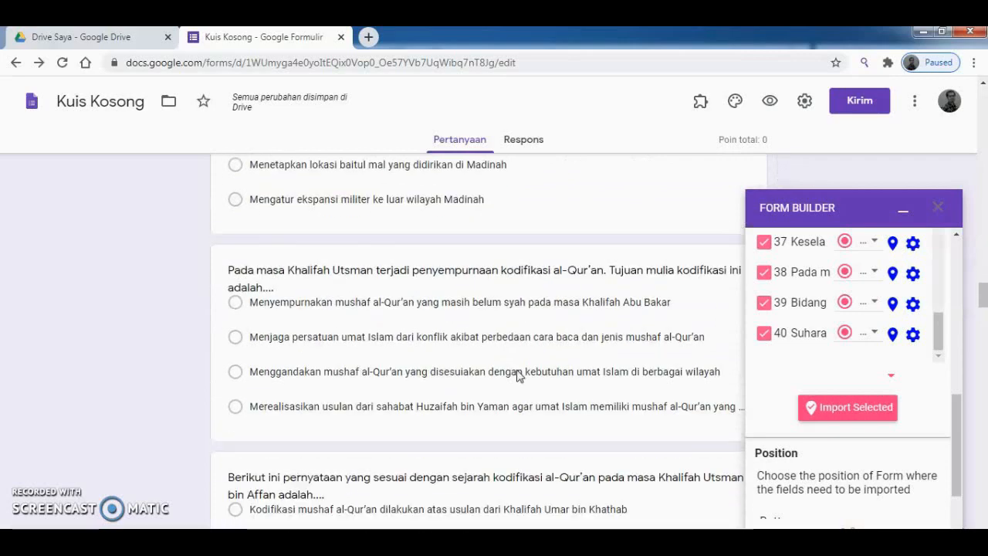
{"action": "scroll", "coordinate": [518, 376], "scroll_direction": "down", "scroll_amount": 6}
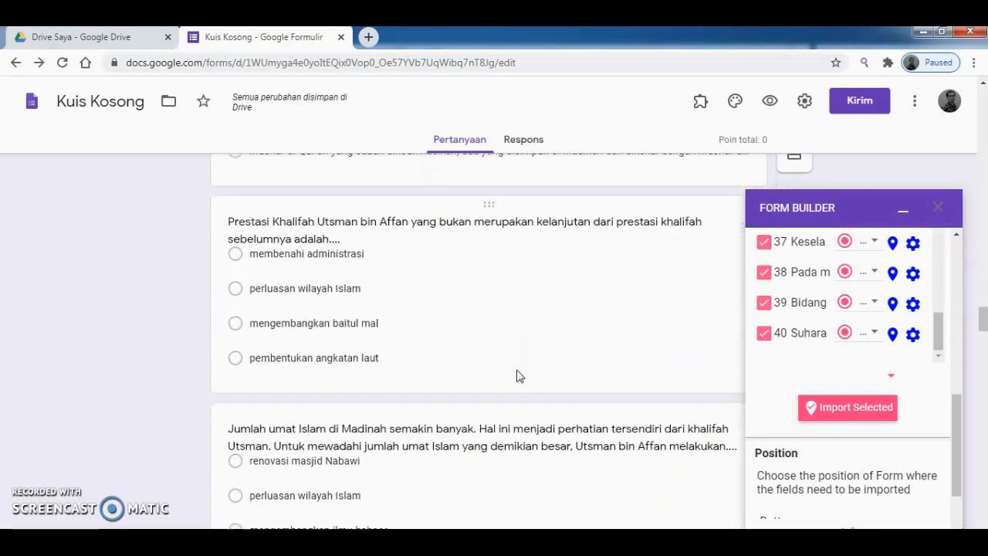
{"action": "scroll", "coordinate": [517, 374], "scroll_direction": "down", "scroll_amount": 5}
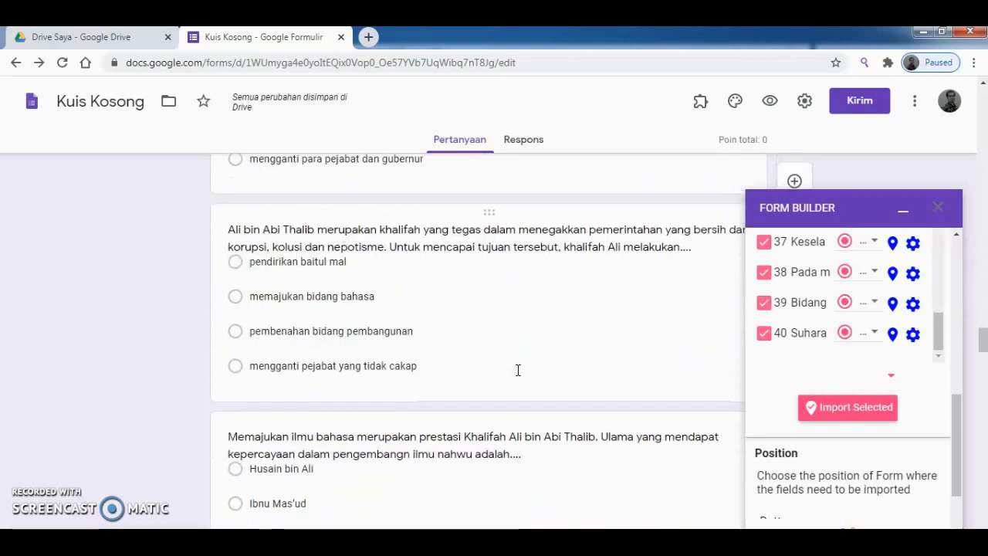
{"action": "scroll", "coordinate": [518, 372], "scroll_direction": "down", "scroll_amount": 5}
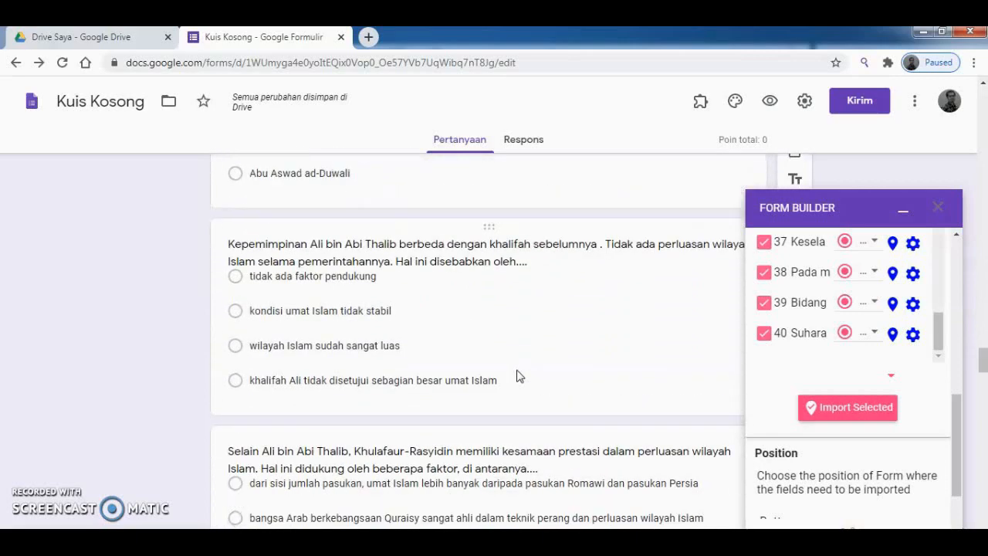
{"action": "scroll", "coordinate": [518, 376], "scroll_direction": "down", "scroll_amount": 6}
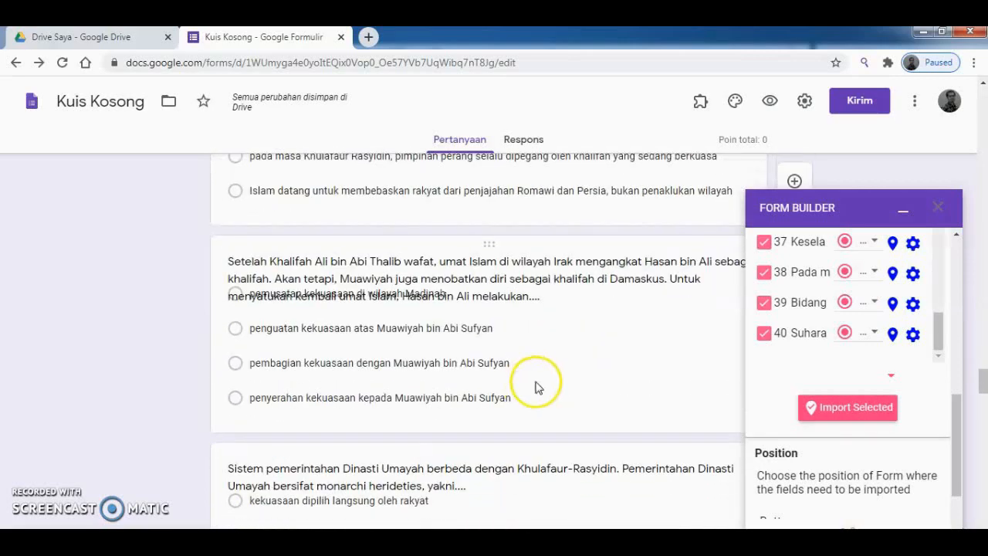
{"action": "scroll", "coordinate": [538, 387], "scroll_direction": "down", "scroll_amount": 7}
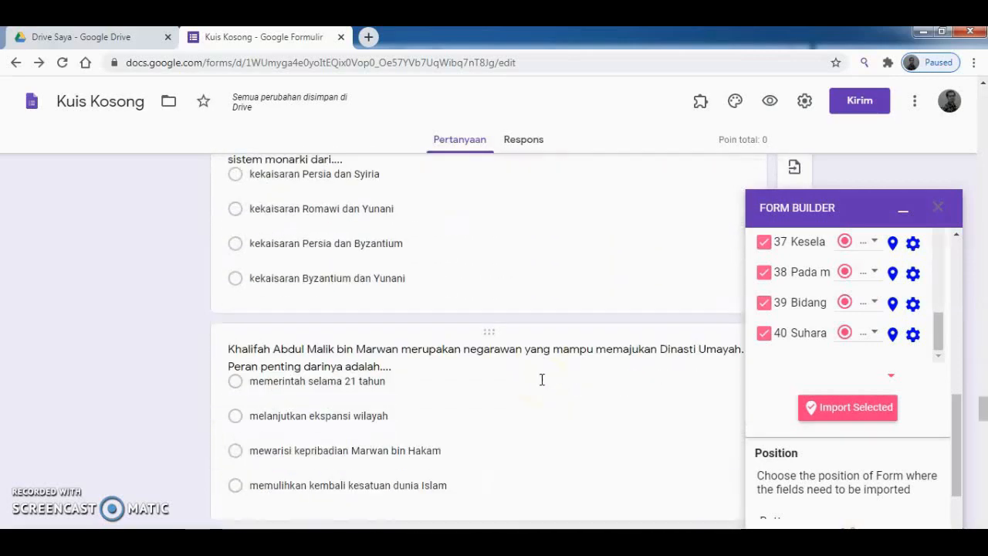
{"action": "scroll", "coordinate": [542, 379], "scroll_direction": "down", "scroll_amount": 10}
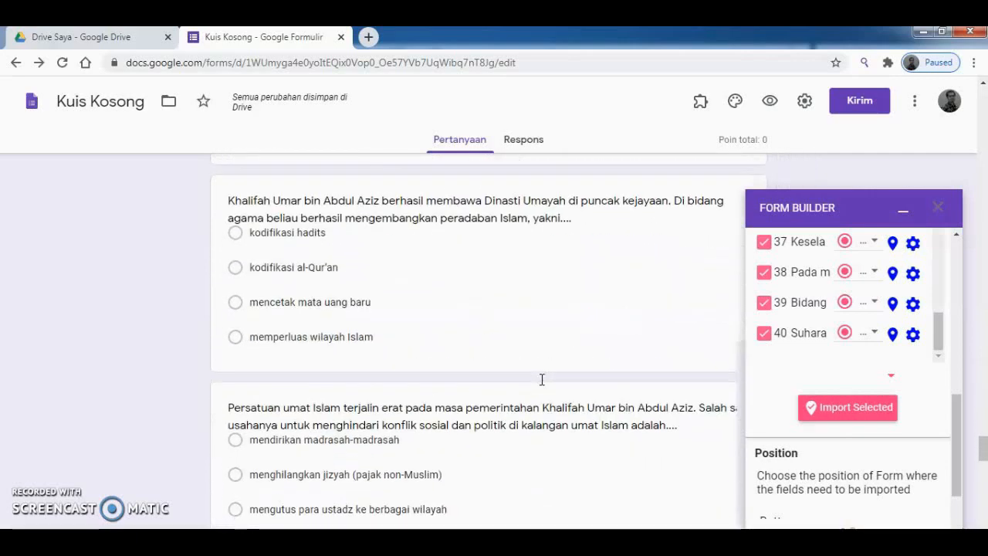
{"action": "scroll", "coordinate": [542, 378], "scroll_direction": "down", "scroll_amount": 7}
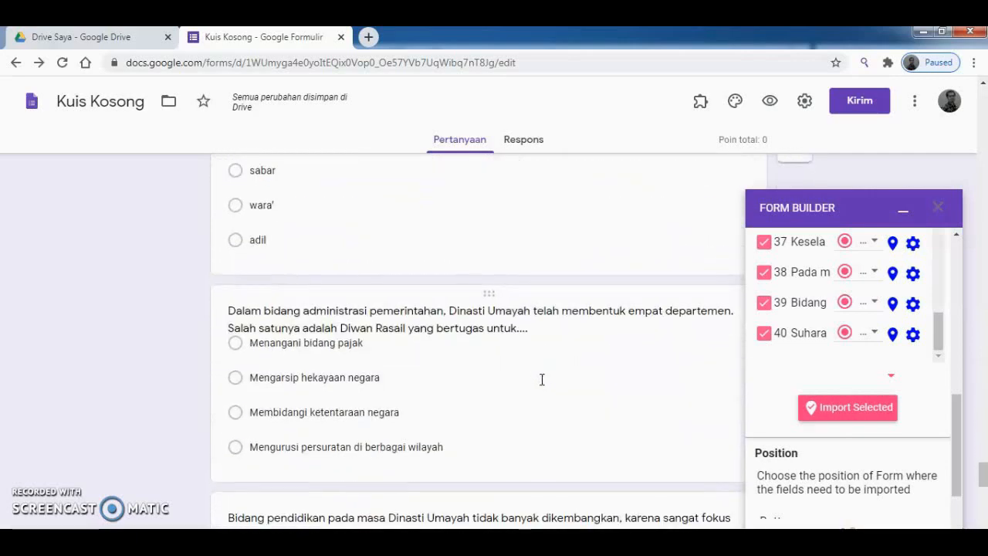
{"action": "scroll", "coordinate": [542, 379], "scroll_direction": "down", "scroll_amount": 6}
{"action": "scroll", "coordinate": [542, 379], "scroll_direction": "down", "scroll_amount": 4}
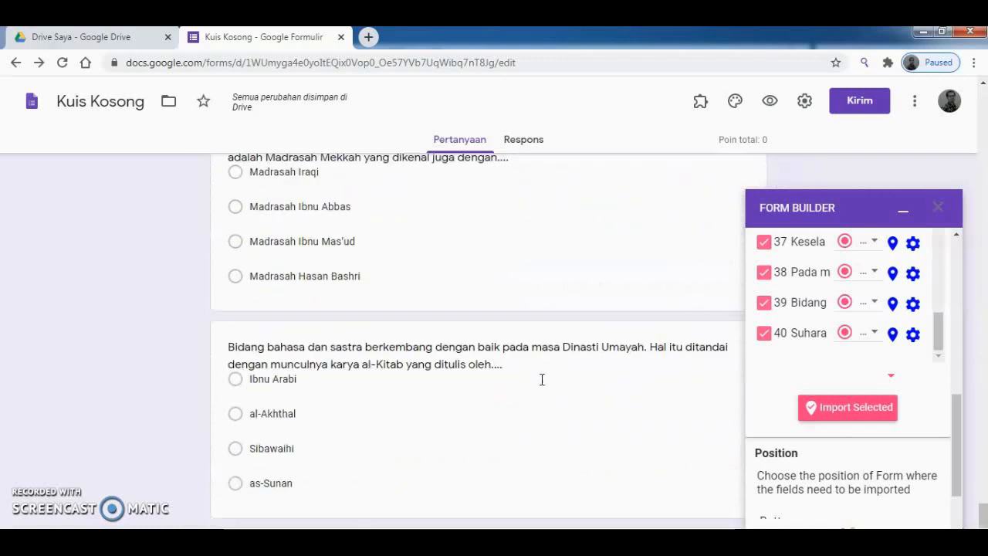
{"action": "scroll", "coordinate": [542, 378], "scroll_direction": "down", "scroll_amount": 3}
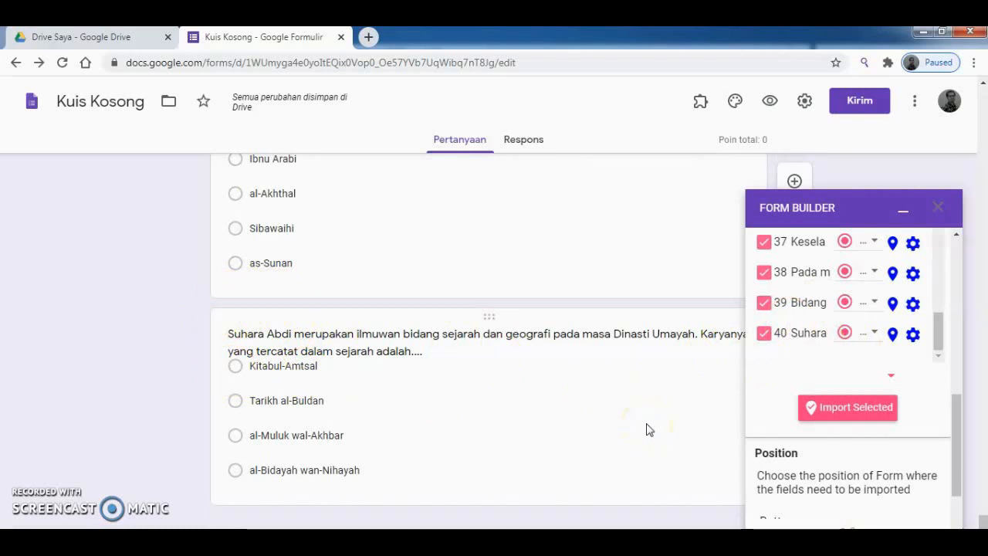
- Close Form Builder and look back through the imported questions up to the start of the Kuis Kosong form
{"action": "left_click", "coordinate": [937, 209]}
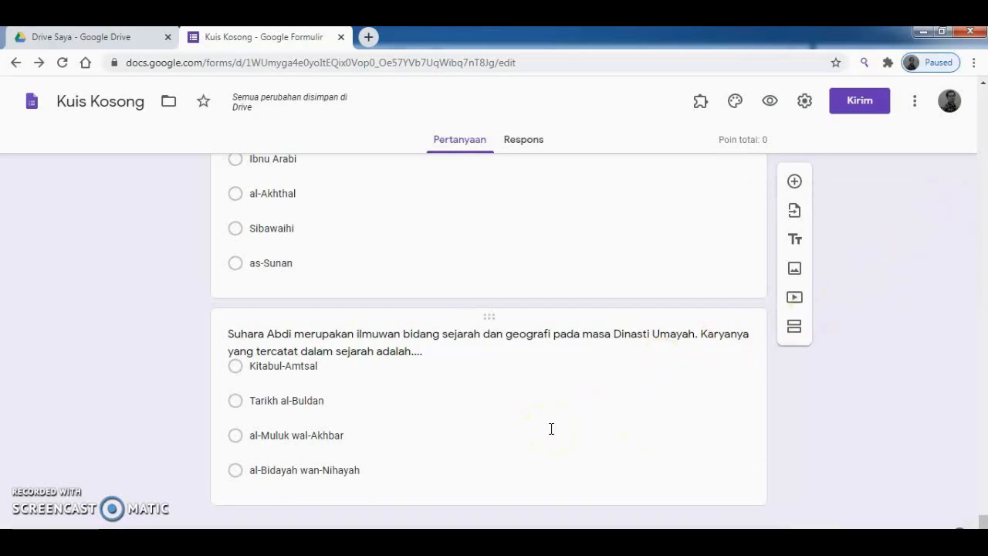
{"action": "scroll", "coordinate": [551, 428], "scroll_direction": "up", "scroll_amount": 10}
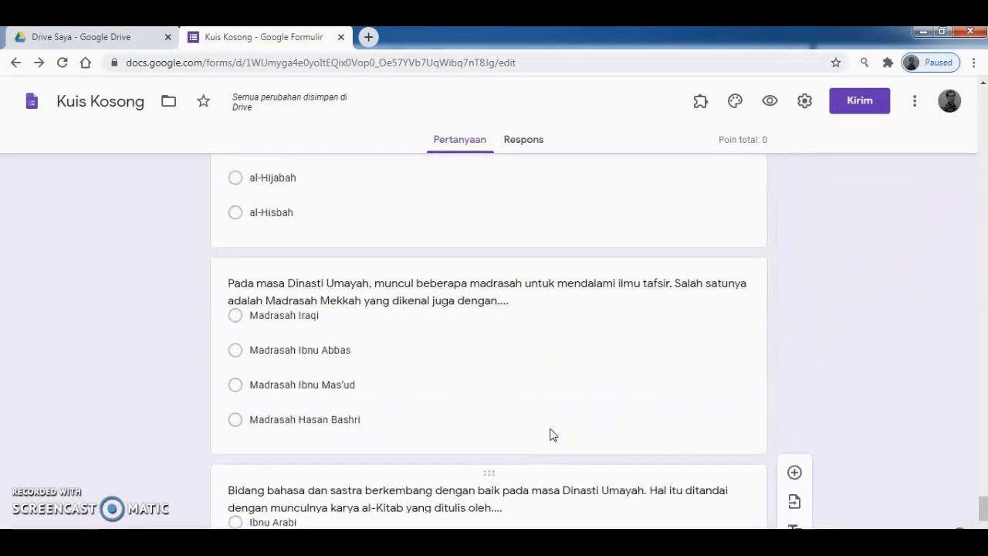
{"action": "scroll", "coordinate": [551, 433], "scroll_direction": "up", "scroll_amount": 13}
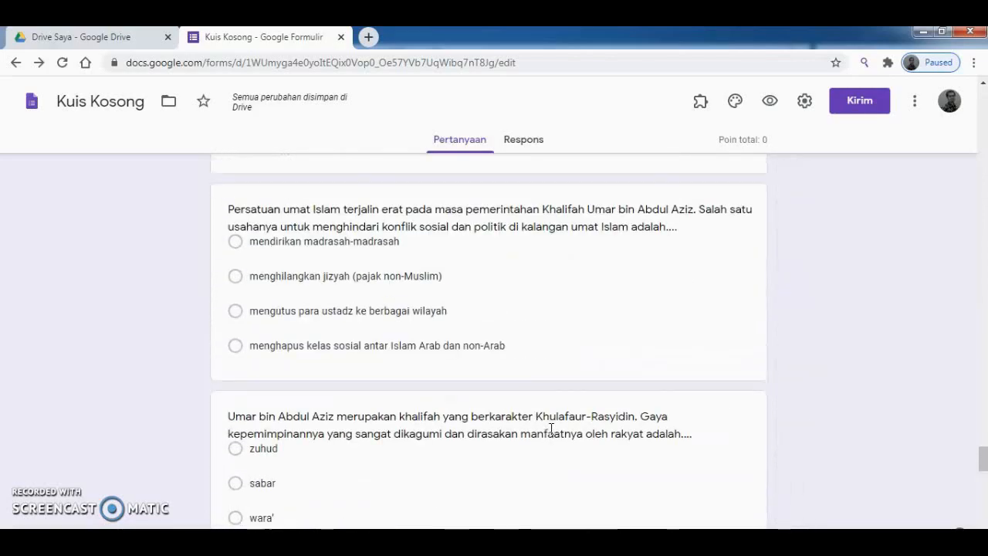
{"action": "scroll", "coordinate": [552, 434], "scroll_direction": "up", "scroll_amount": 12}
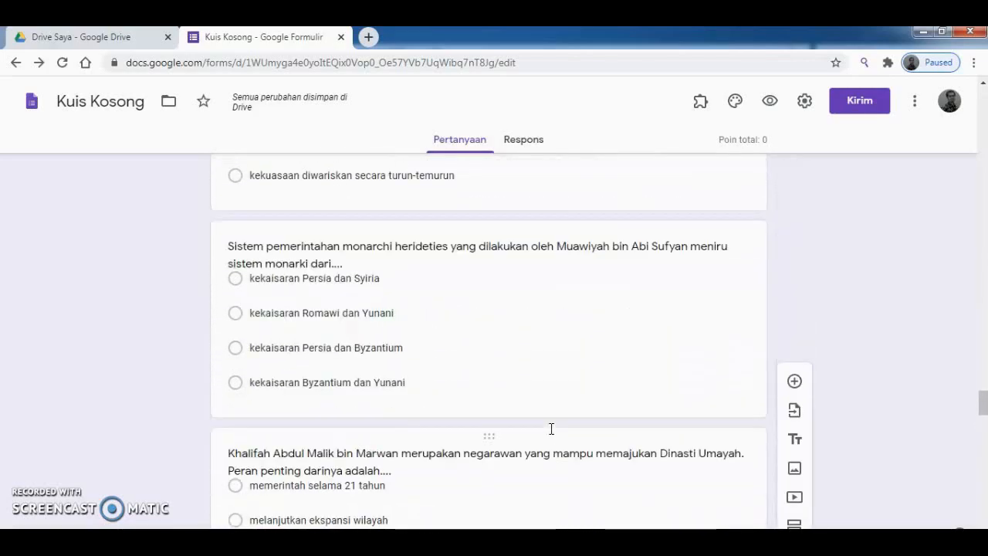
{"action": "scroll", "coordinate": [551, 432], "scroll_direction": "up", "scroll_amount": 12}
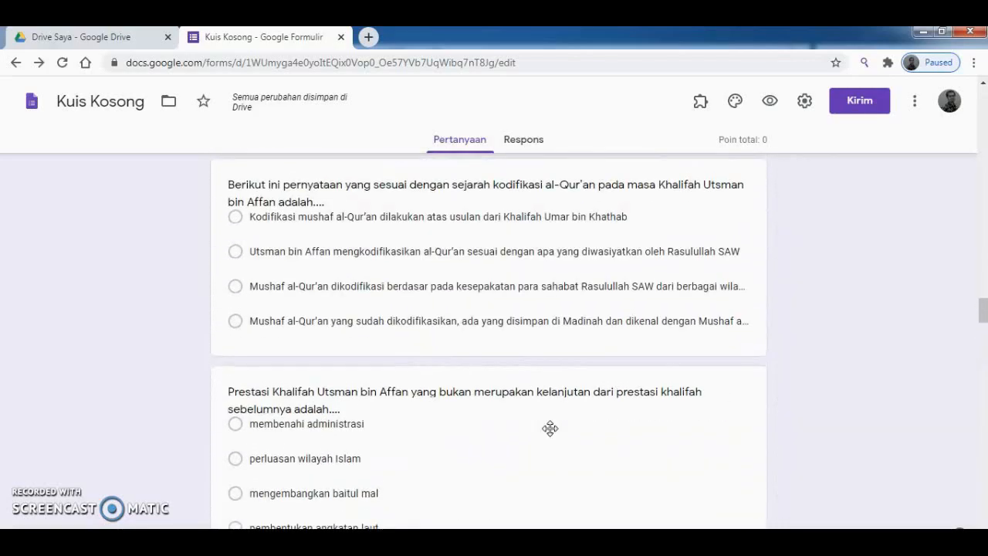
{"action": "scroll", "coordinate": [552, 433], "scroll_direction": "up", "scroll_amount": 12}
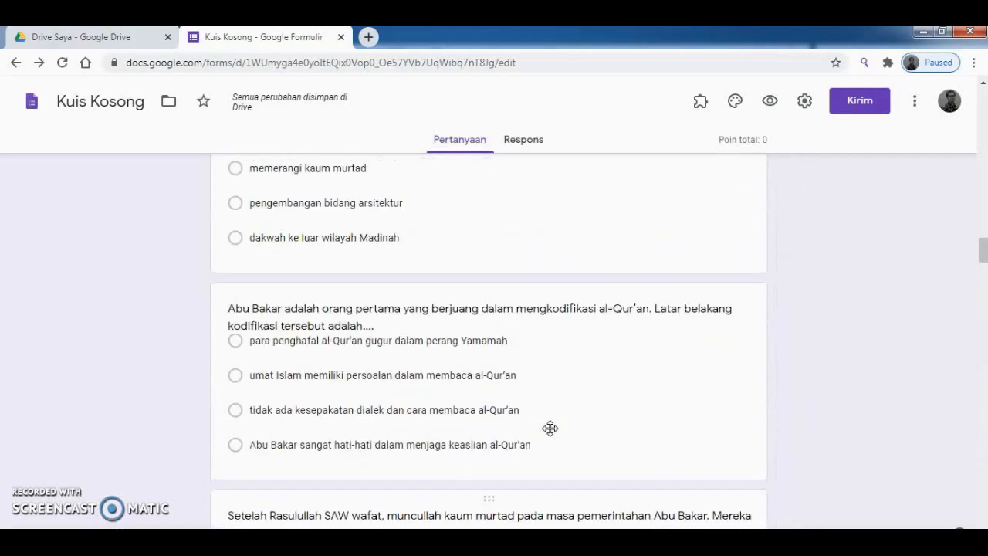
{"action": "scroll", "coordinate": [551, 429], "scroll_direction": "up", "scroll_amount": 12}
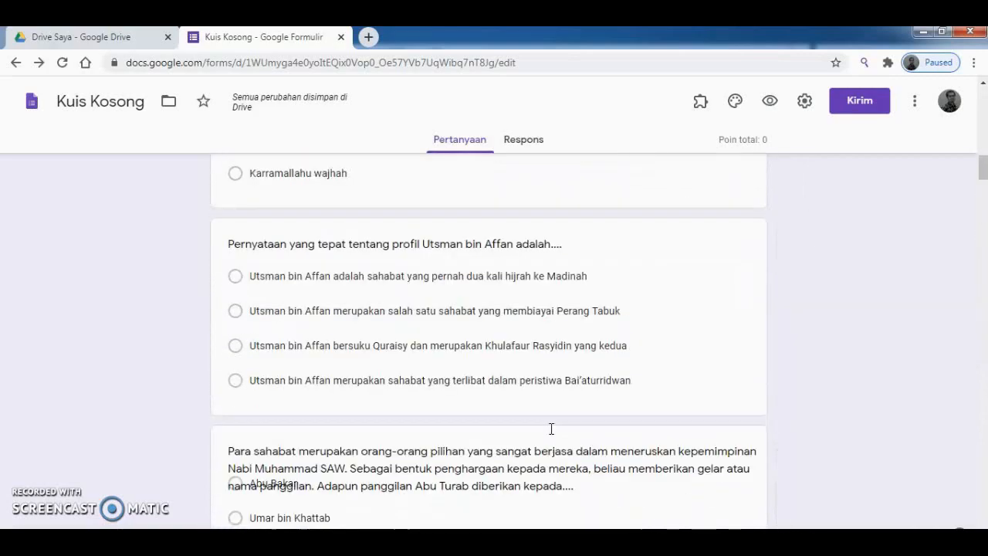
{"action": "scroll", "coordinate": [551, 429], "scroll_direction": "up", "scroll_amount": 6}
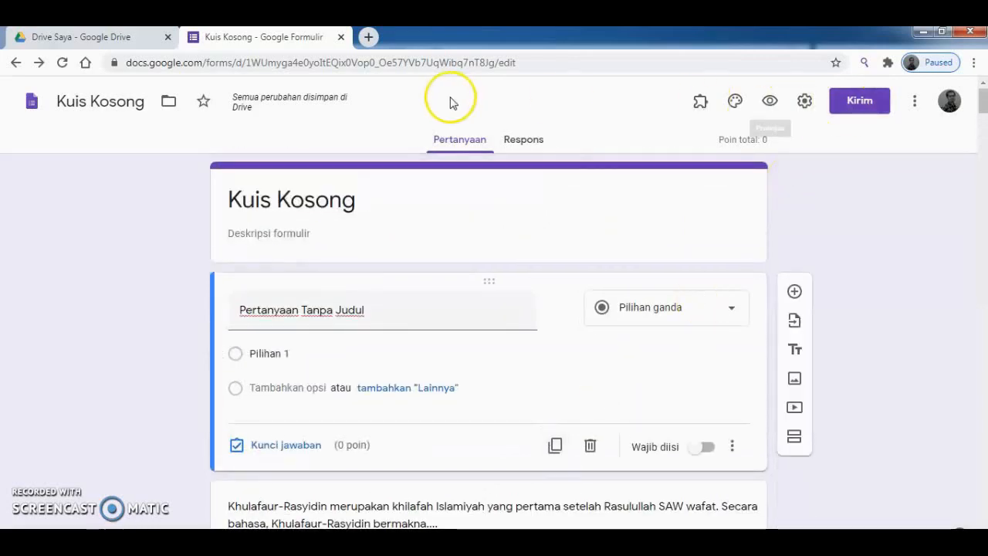
{"action": "scroll", "coordinate": [446, 311], "scroll_direction": "down", "scroll_amount": 4}
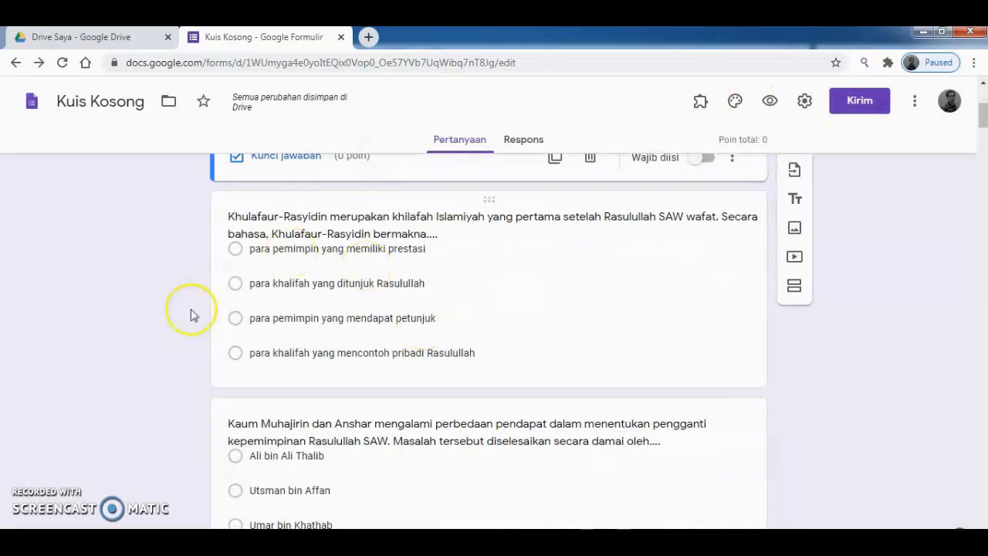
- Switch to Google Drive and open a preview of the Word file contoh soal f_b.docx
{"action": "left_click", "coordinate": [88, 44]}
{"action": "left_click", "coordinate": [370, 150]}
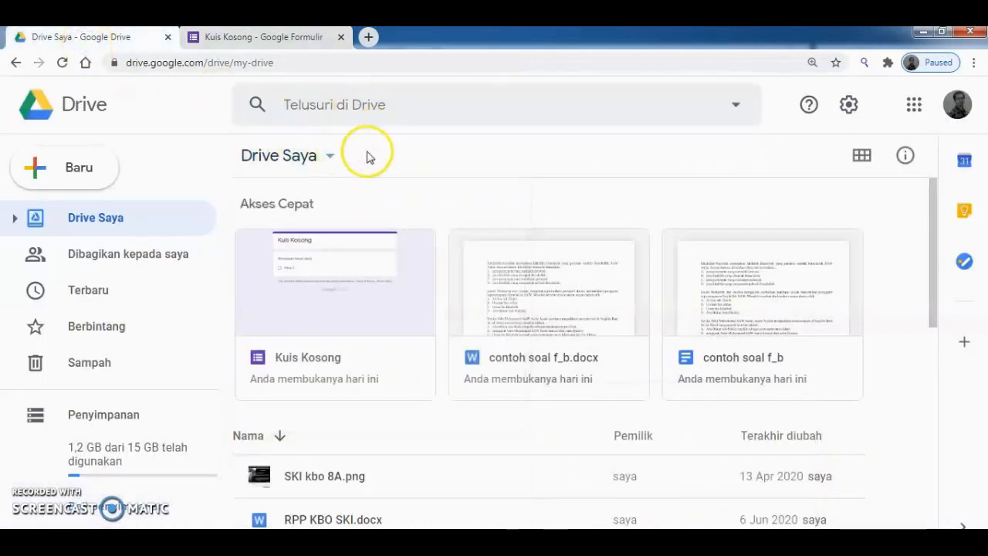
{"action": "scroll", "coordinate": [343, 373], "scroll_direction": "down", "scroll_amount": 5}
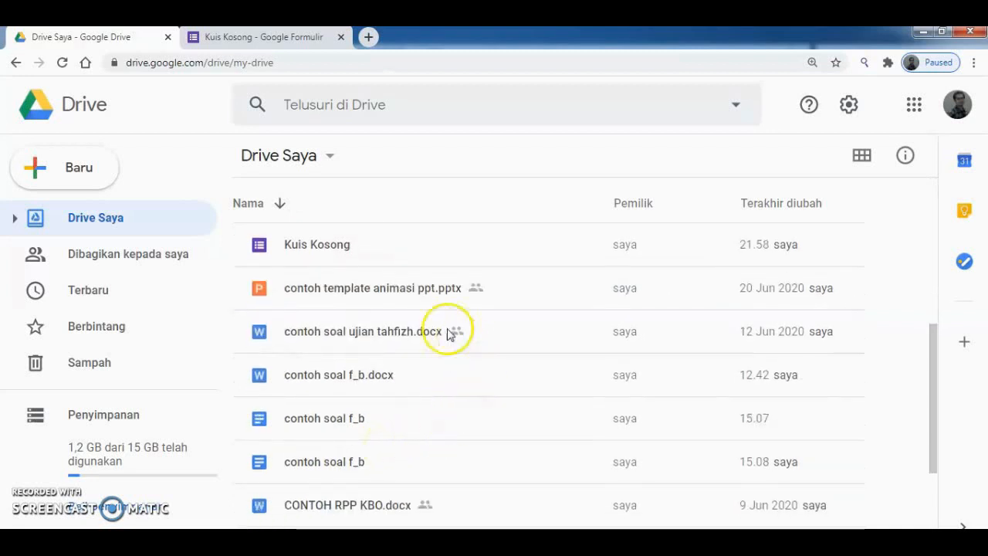
{"action": "scroll", "coordinate": [386, 397], "scroll_direction": "down", "scroll_amount": 2}
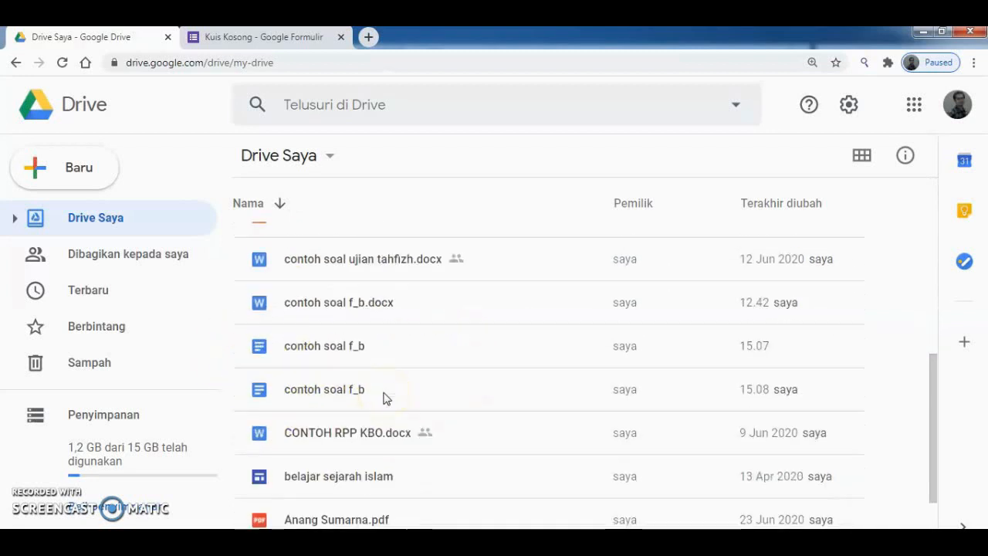
{"action": "scroll", "coordinate": [395, 389], "scroll_direction": "up", "scroll_amount": 1}
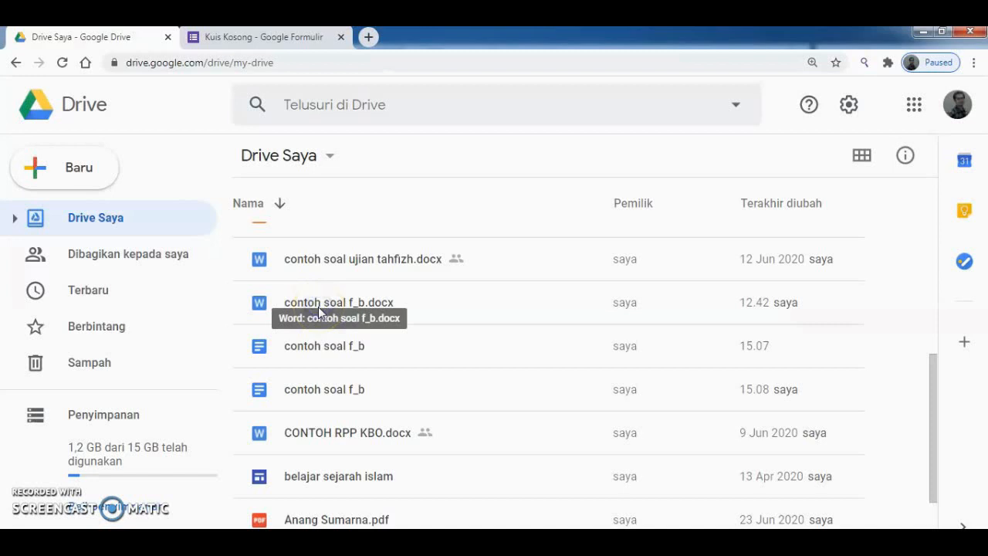
{"action": "double_click", "coordinate": [352, 303]}
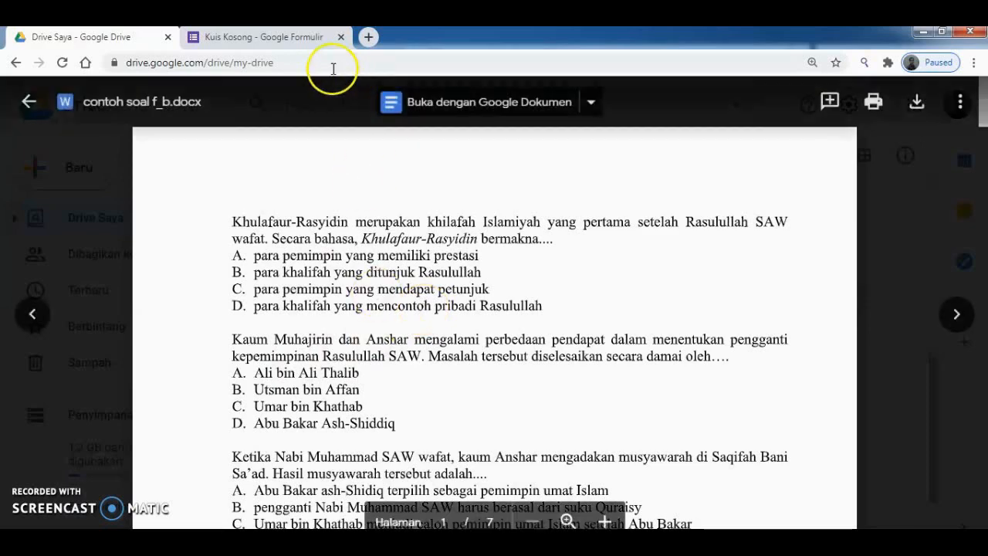
- Return to the Kuis Kosong form and examine its first imported questions against the Word source
{"action": "left_click", "coordinate": [284, 37]}
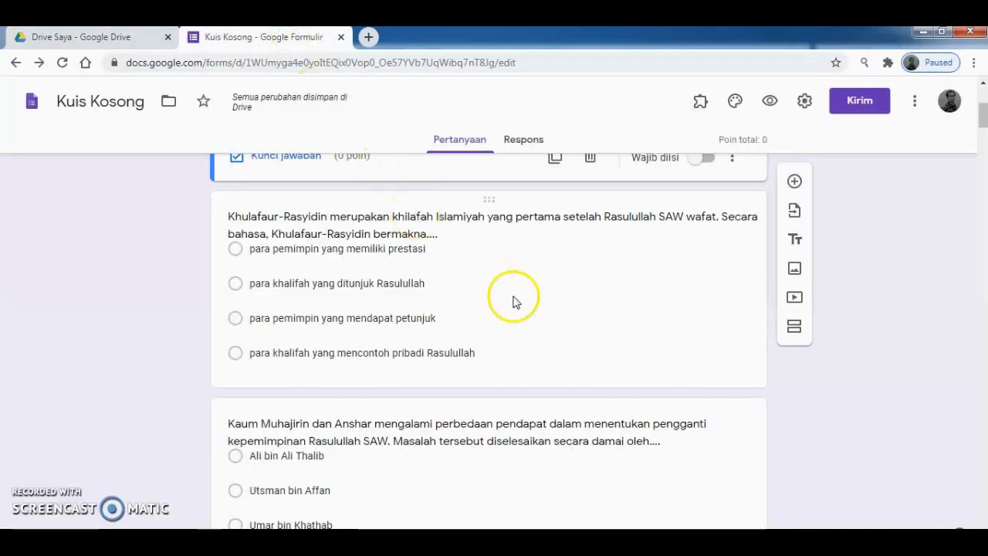
{"action": "scroll", "coordinate": [584, 314], "scroll_direction": "up", "scroll_amount": 3}
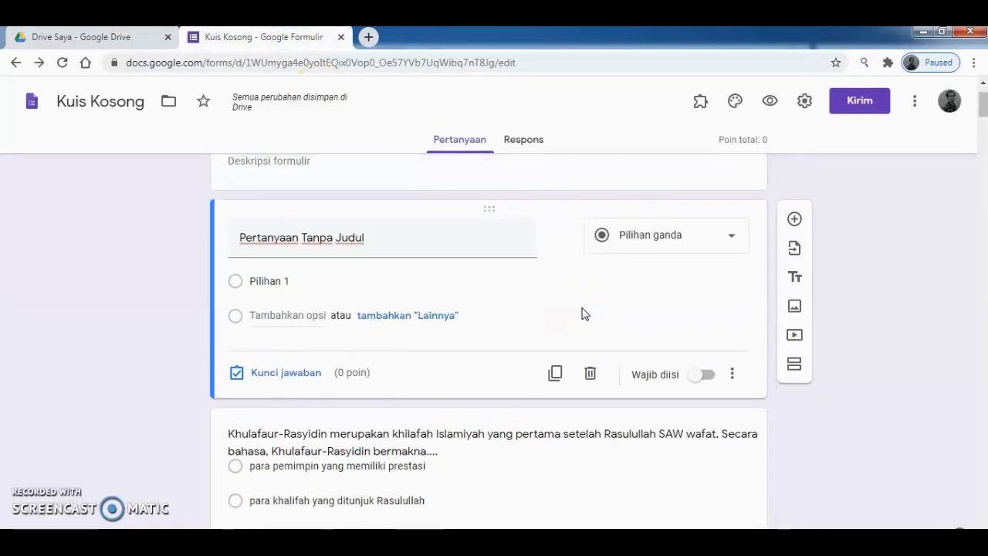
{"action": "scroll", "coordinate": [584, 313], "scroll_direction": "down", "scroll_amount": 3}
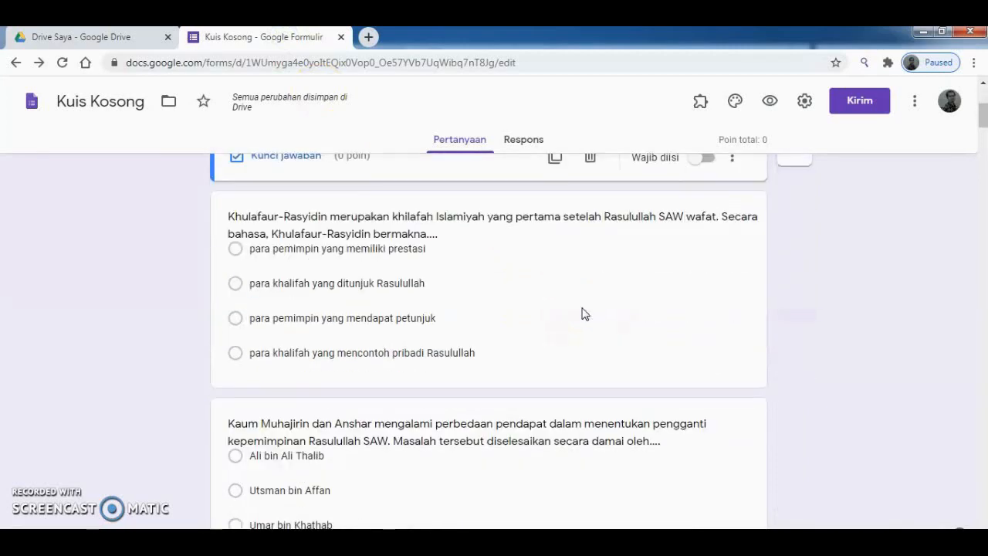
{"action": "scroll", "coordinate": [582, 310], "scroll_direction": "down", "scroll_amount": 3}
{"action": "scroll", "coordinate": [583, 308], "scroll_direction": "down", "scroll_amount": 3}
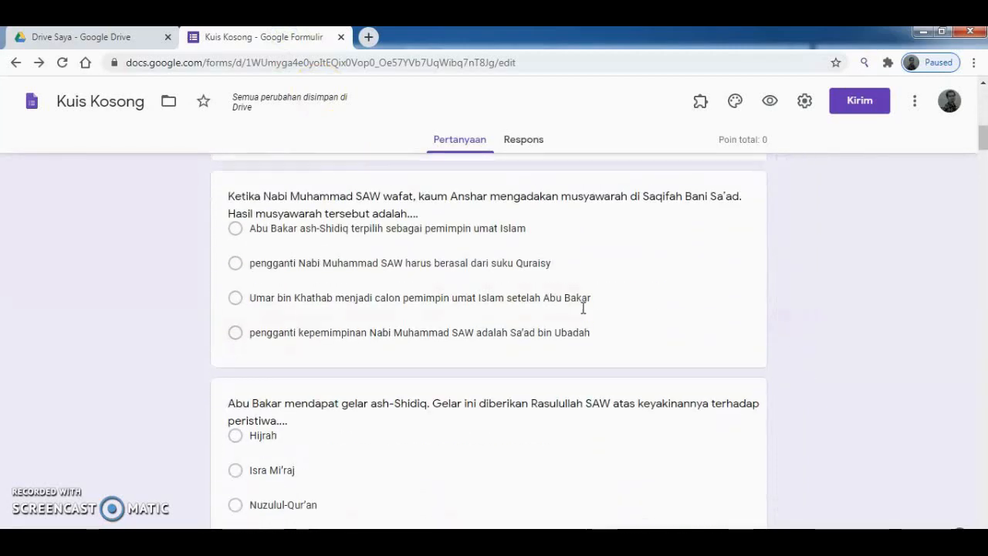
- Look through the imported questions as far as those on choosing Abu Bakar as caliph, then recheck the start of the Kuis Kosong form
{"action": "scroll", "coordinate": [583, 307], "scroll_direction": "down", "scroll_amount": 2}
{"action": "scroll", "coordinate": [582, 307], "scroll_direction": "down", "scroll_amount": 8}
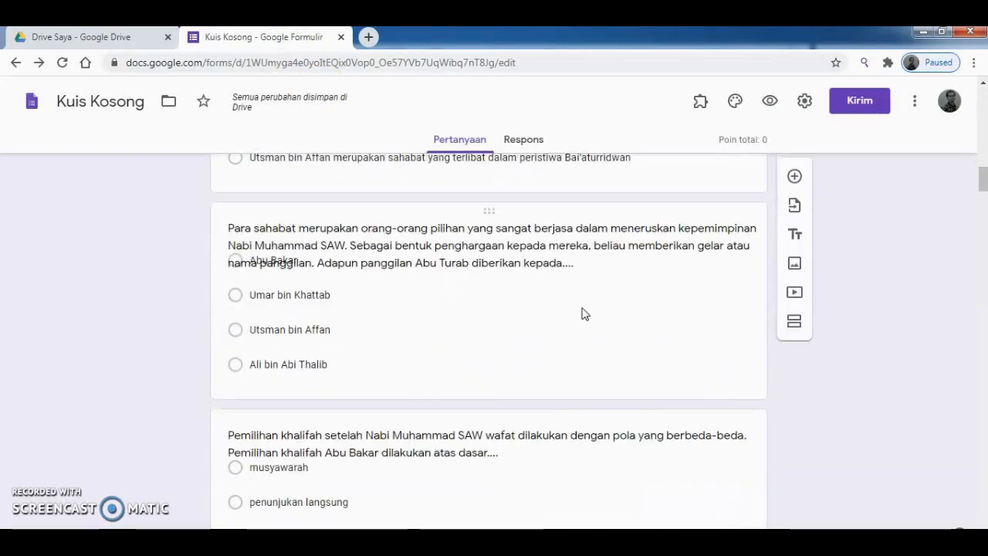
{"action": "scroll", "coordinate": [583, 308], "scroll_direction": "down", "scroll_amount": 5}
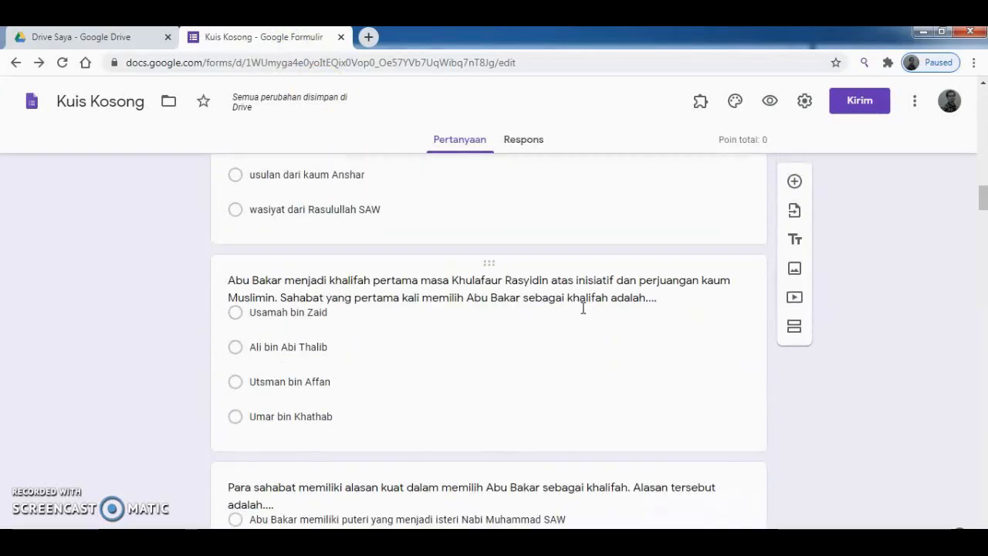
{"action": "scroll", "coordinate": [582, 307], "scroll_direction": "up", "scroll_amount": 20}
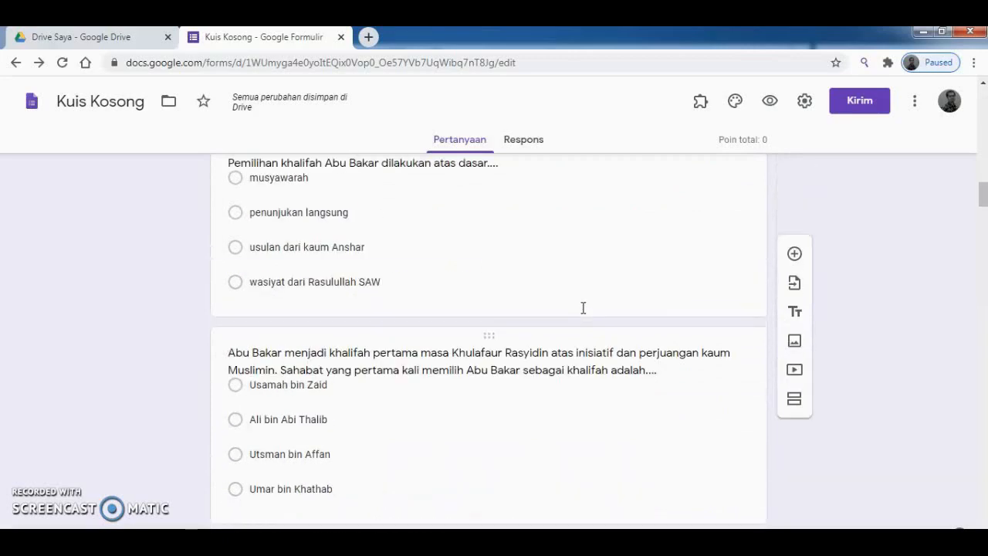
{"action": "scroll", "coordinate": [584, 312], "scroll_direction": "up", "scroll_amount": 3}
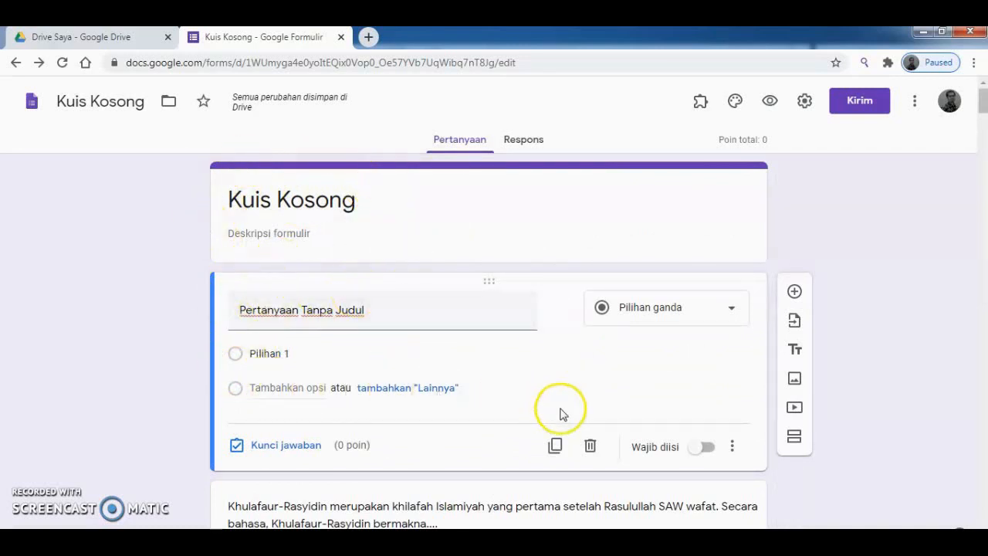
{"action": "scroll", "coordinate": [693, 470], "scroll_direction": "down", "scroll_amount": 2}
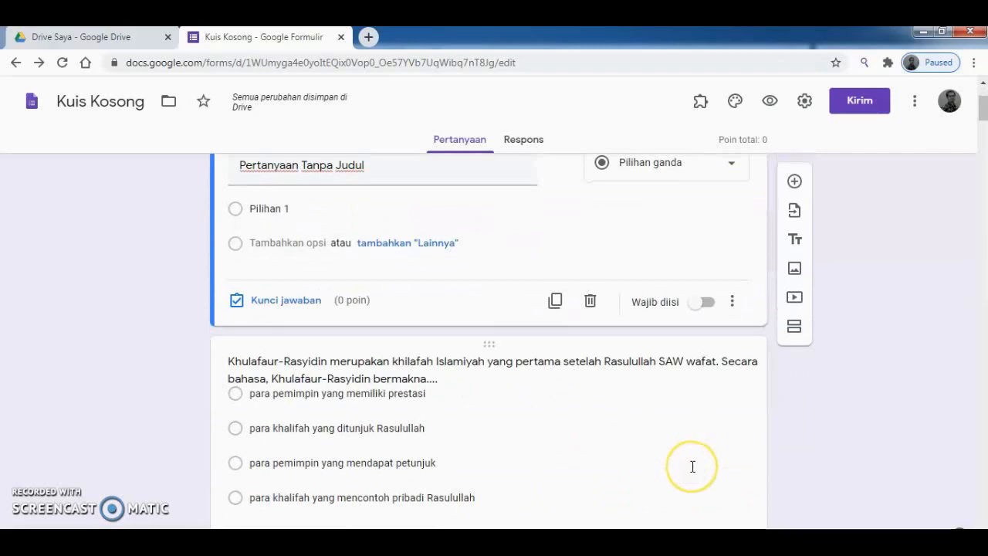
{"action": "scroll", "coordinate": [692, 471], "scroll_direction": "down", "scroll_amount": 2}
{"action": "scroll", "coordinate": [692, 473], "scroll_direction": "up", "scroll_amount": 4}
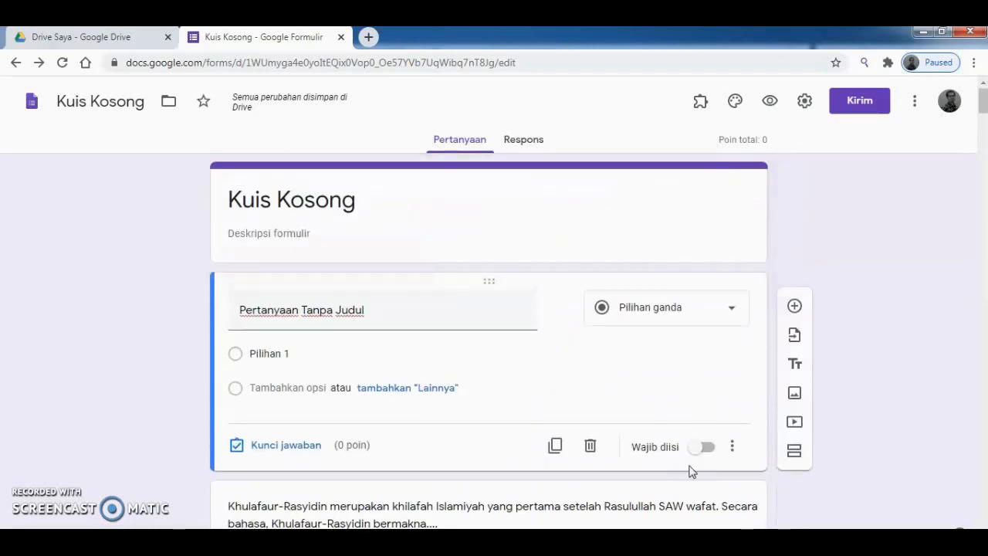